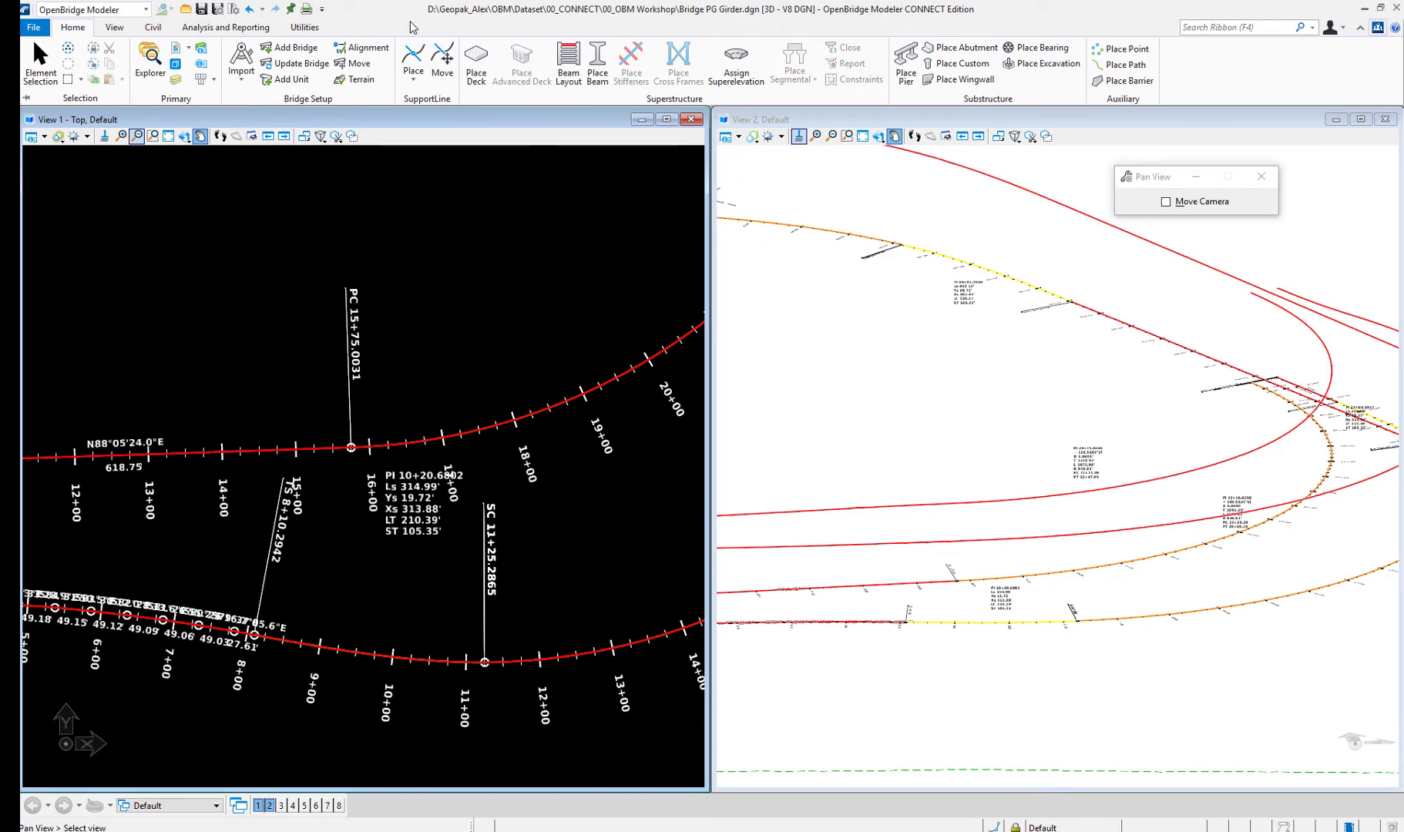
Create bridge BR 1 with Unit1 as a Beam Slab (P/S or RC Concrete Girders) unit on the upper alignment
left_click(289, 49)
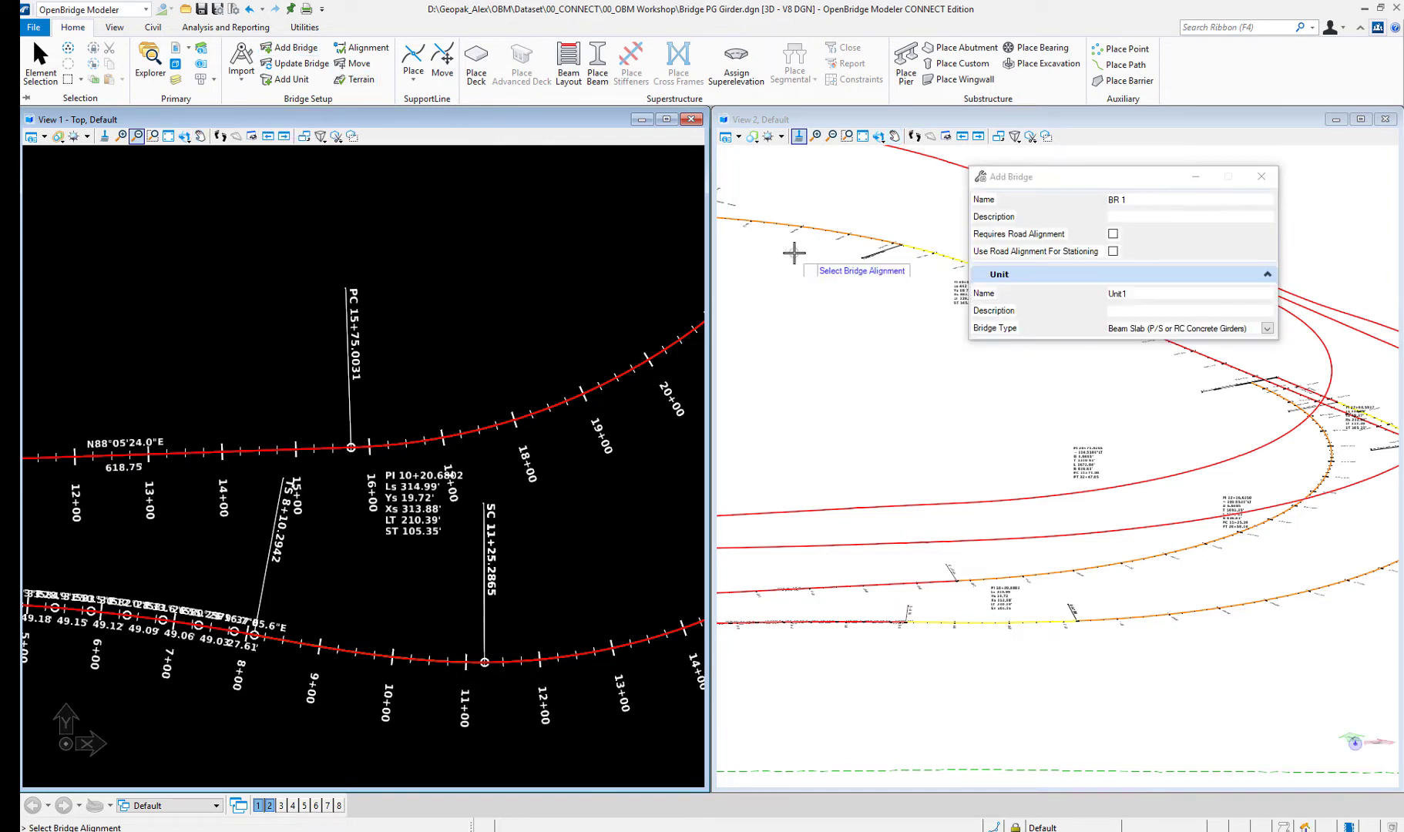
left_click_drag(1128, 182, 605, 158)
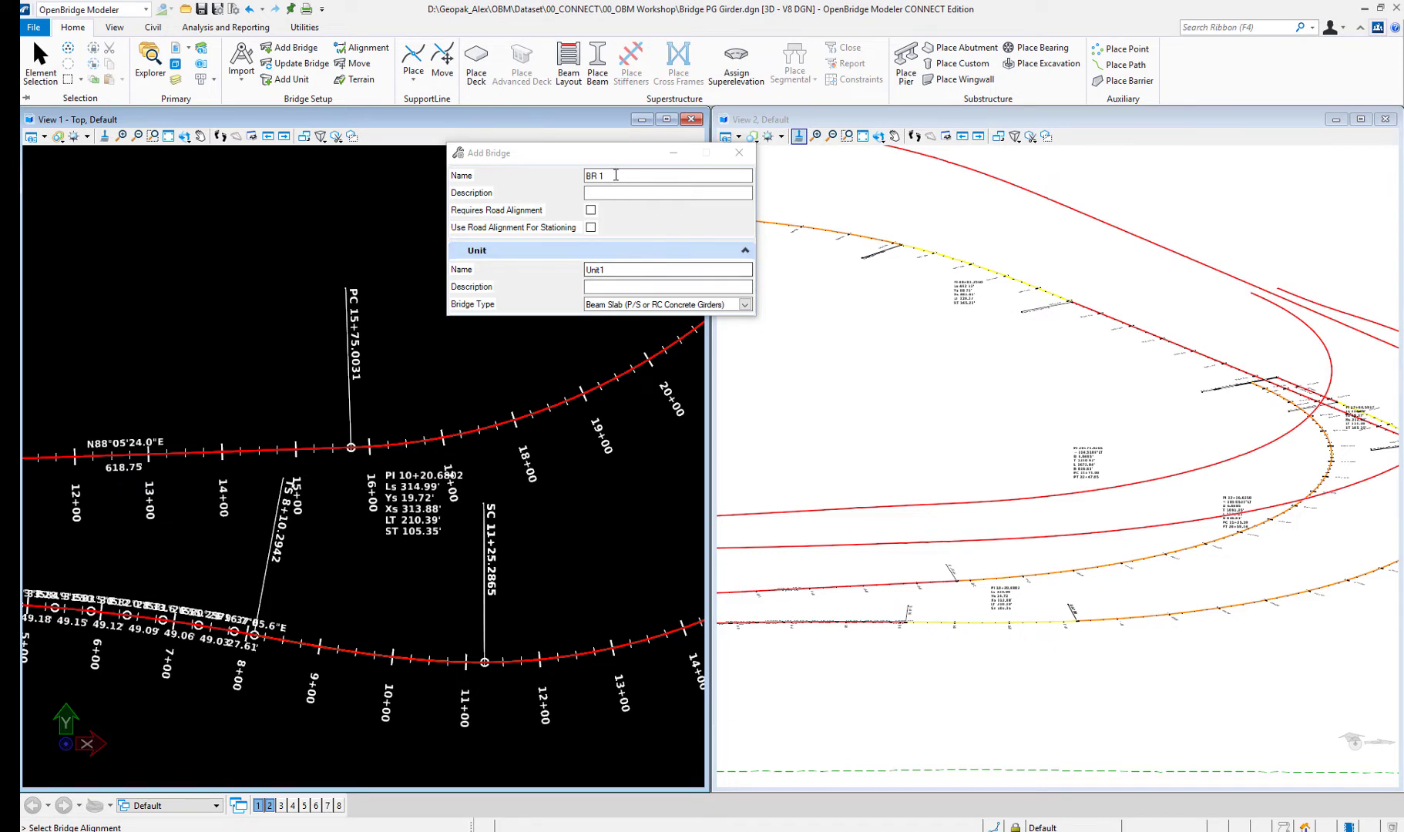
left_click(744, 305)
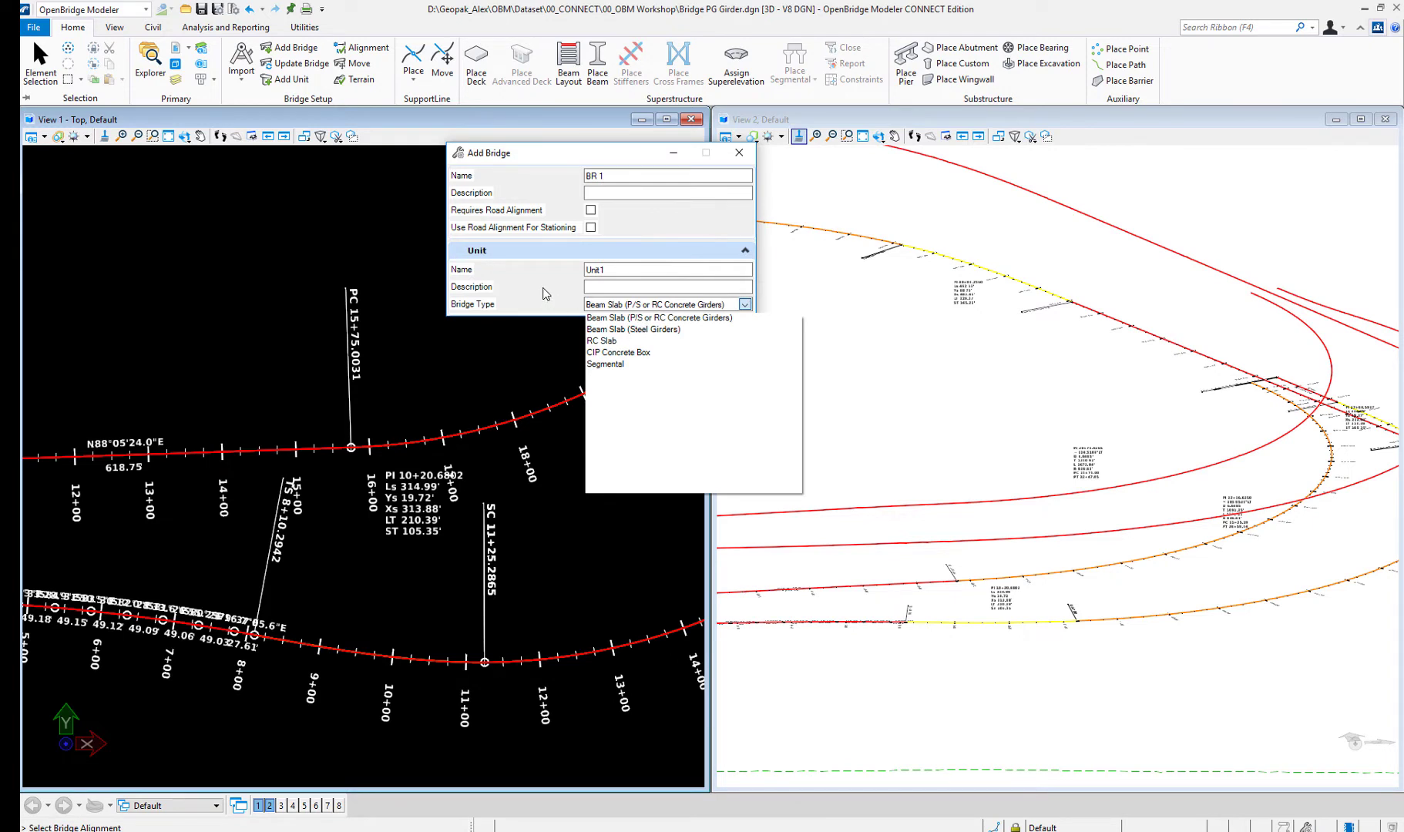
left_click(534, 290)
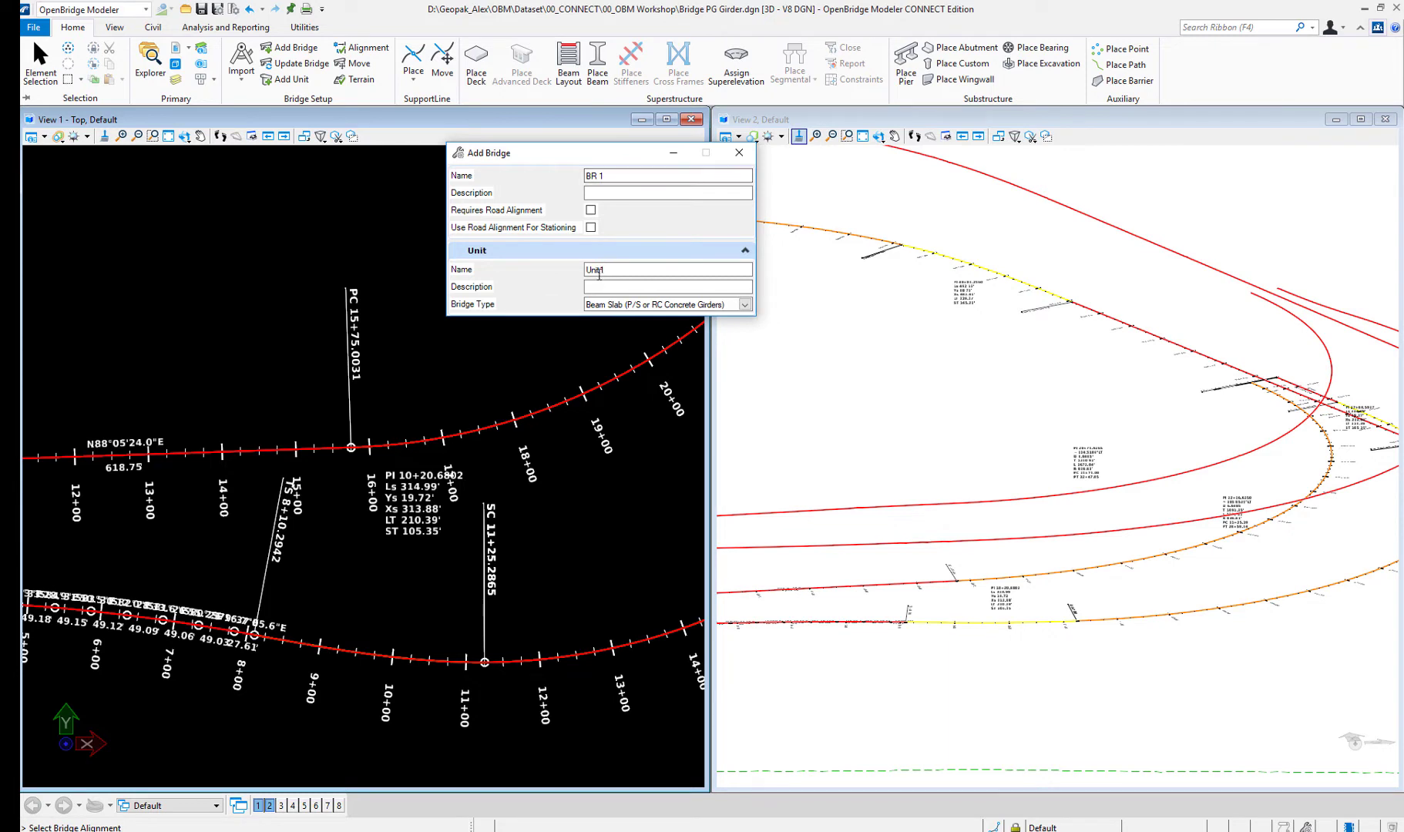
left_click(266, 451)
right_click(302, 373)
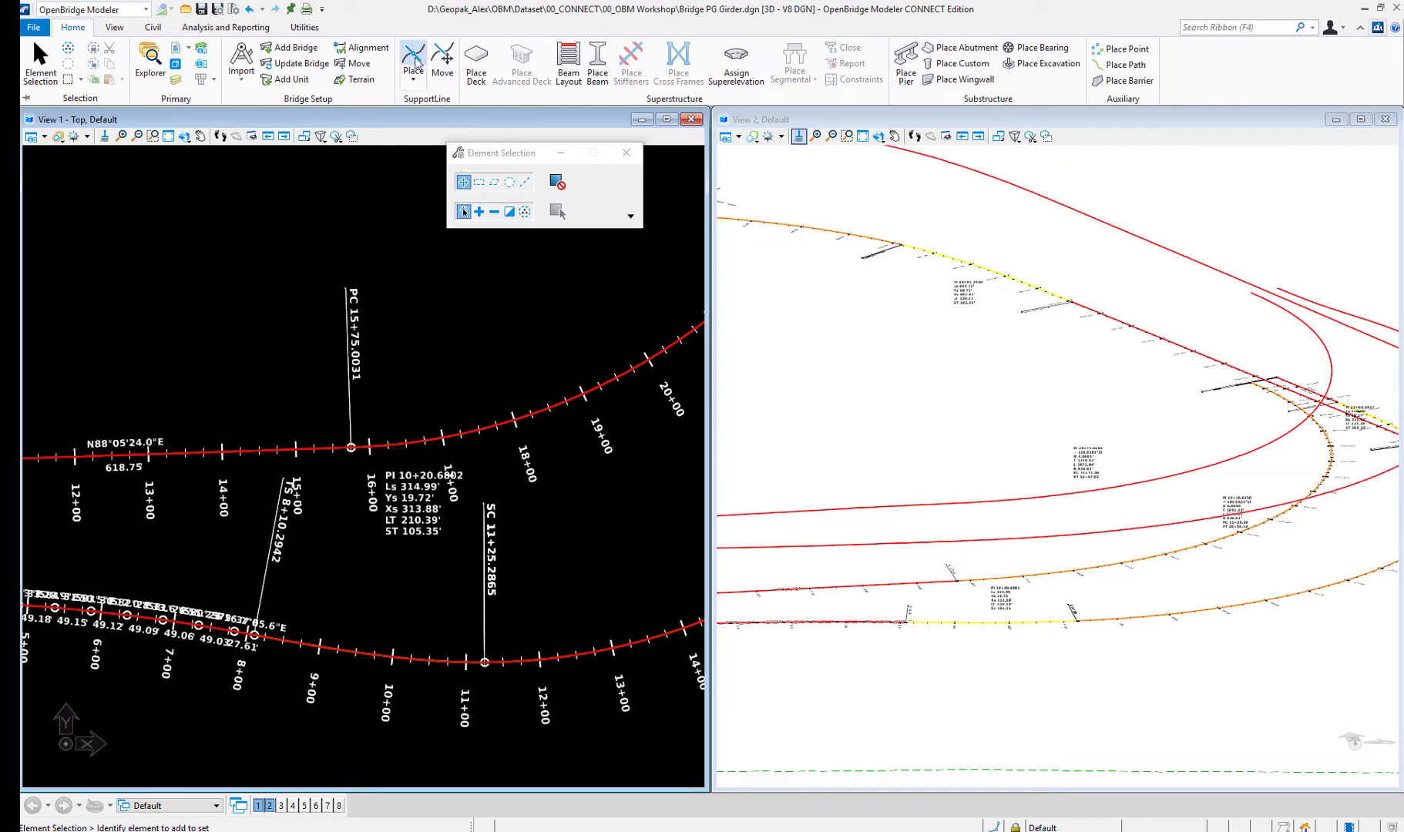
Place three support lines at once, at stations 13+50, 14+54.5693 and 15+59.1387
left_click(413, 81)
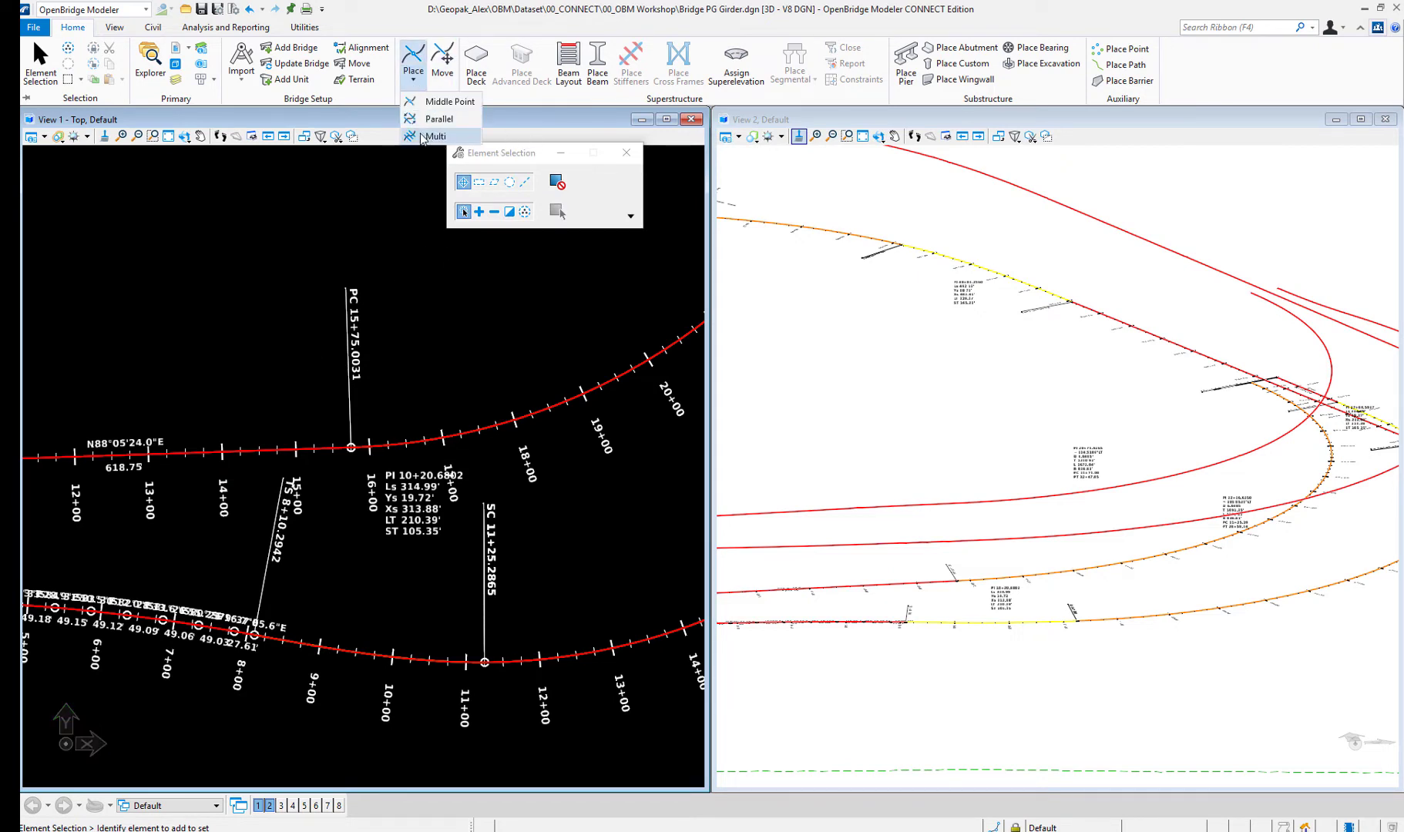
left_click(431, 136)
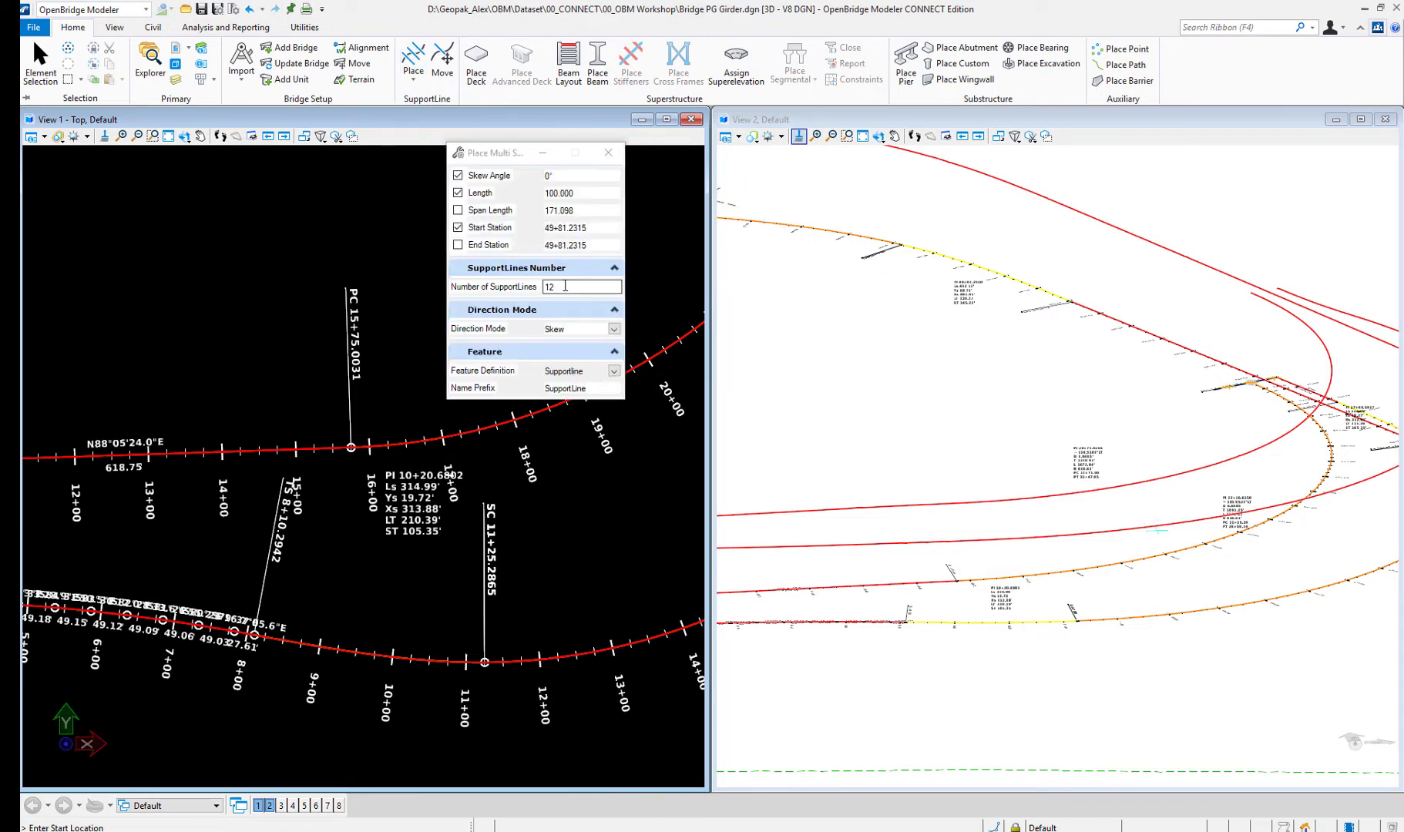
left_click(566, 286)
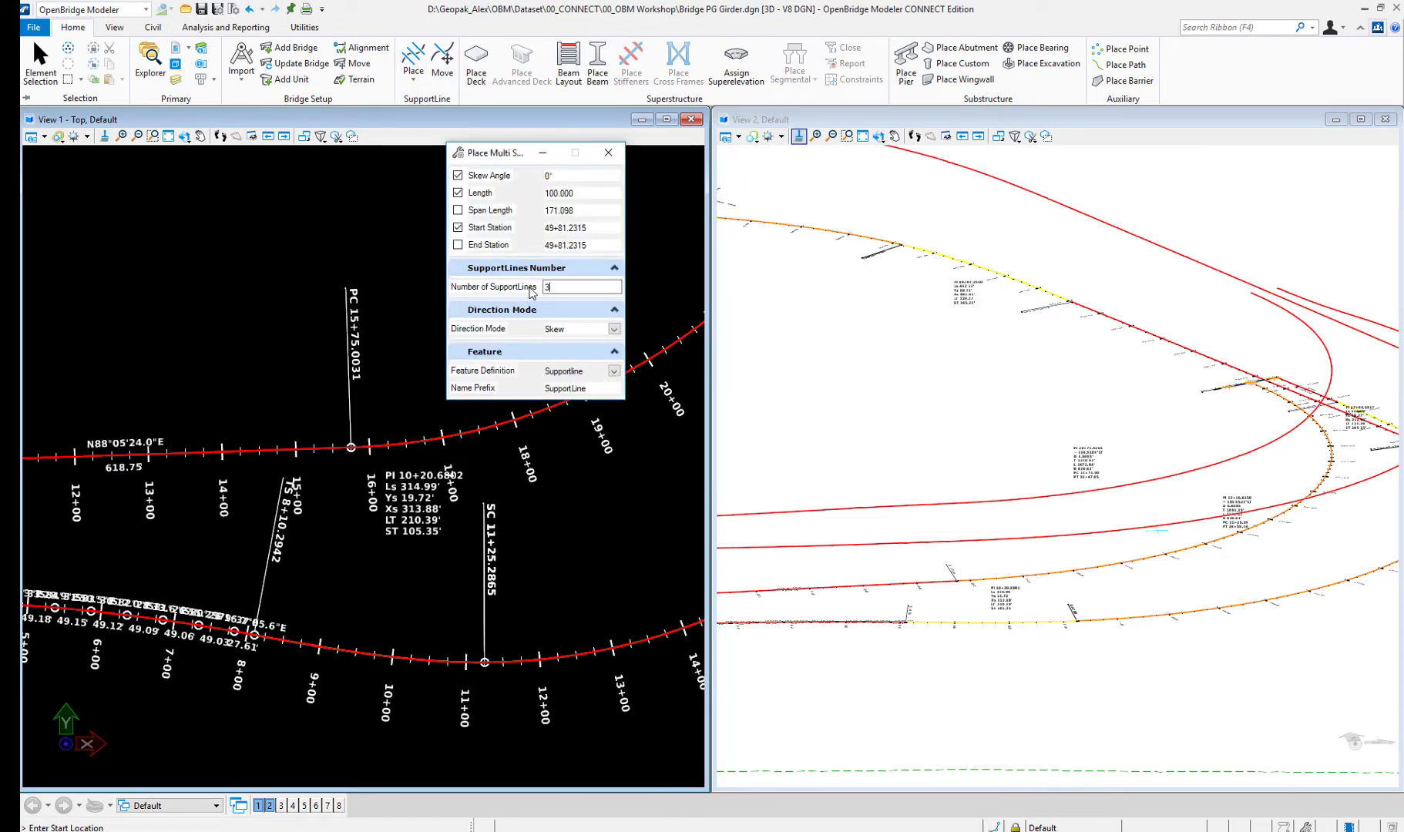
key("Tab")
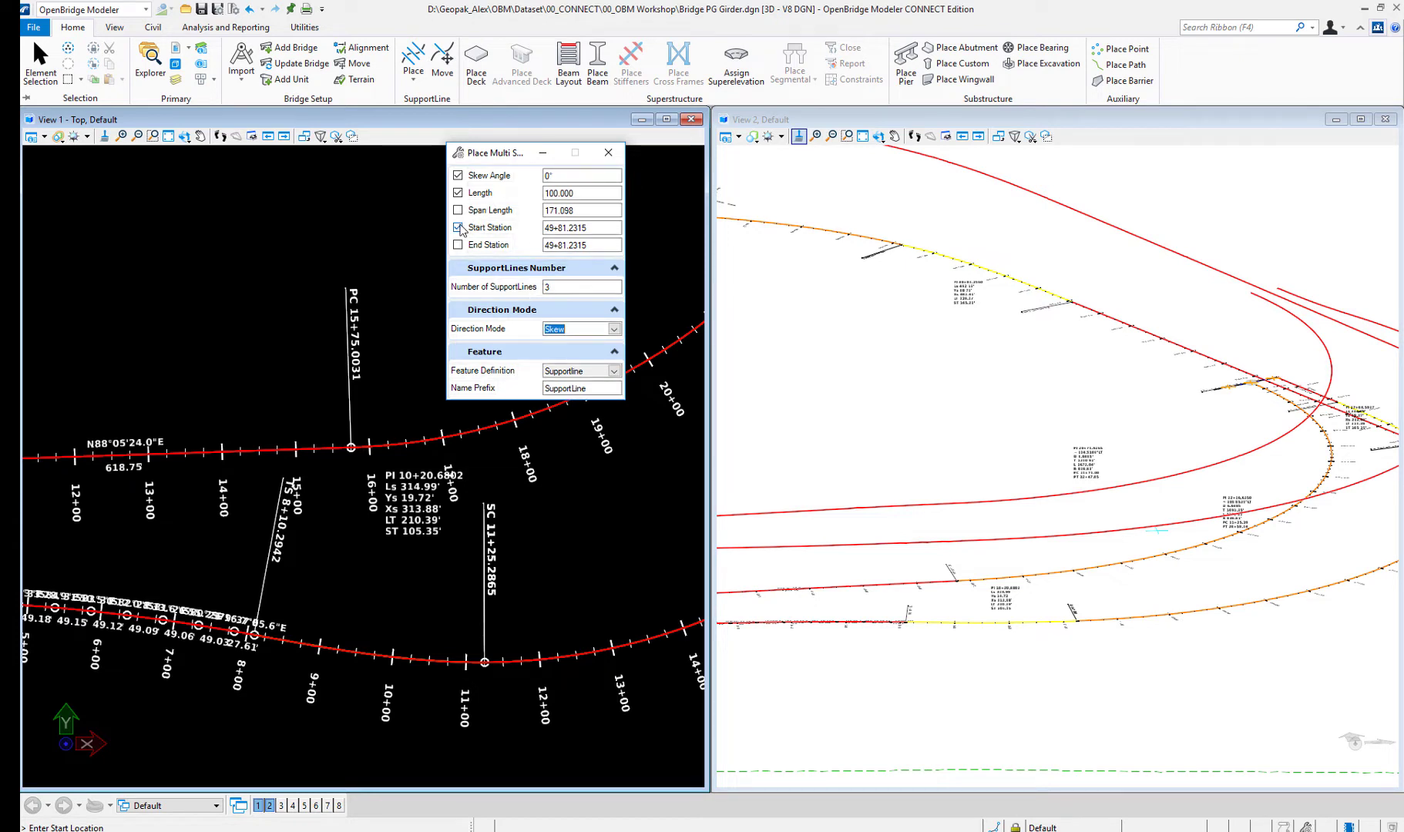
left_click(186, 453)
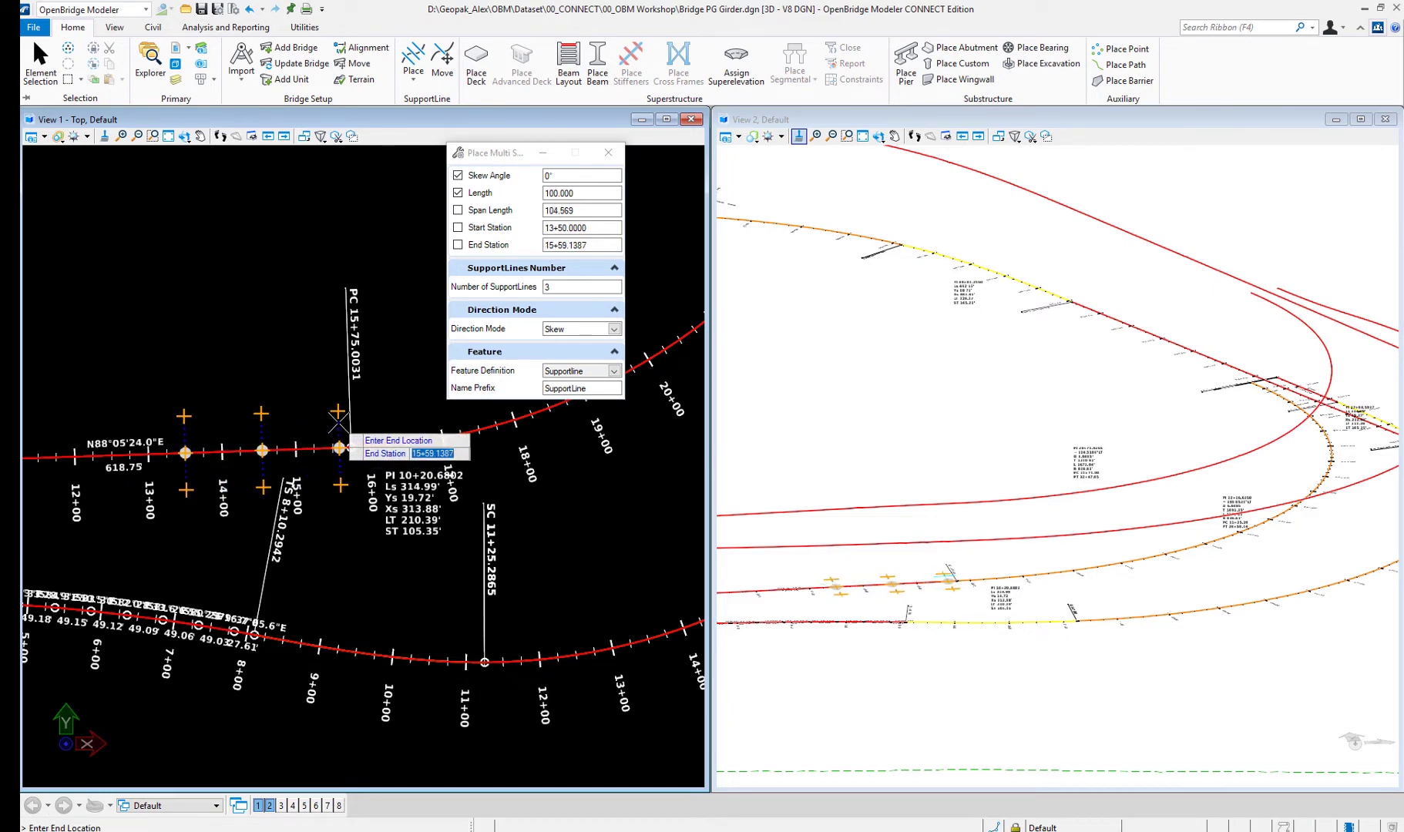
left_click(337, 423)
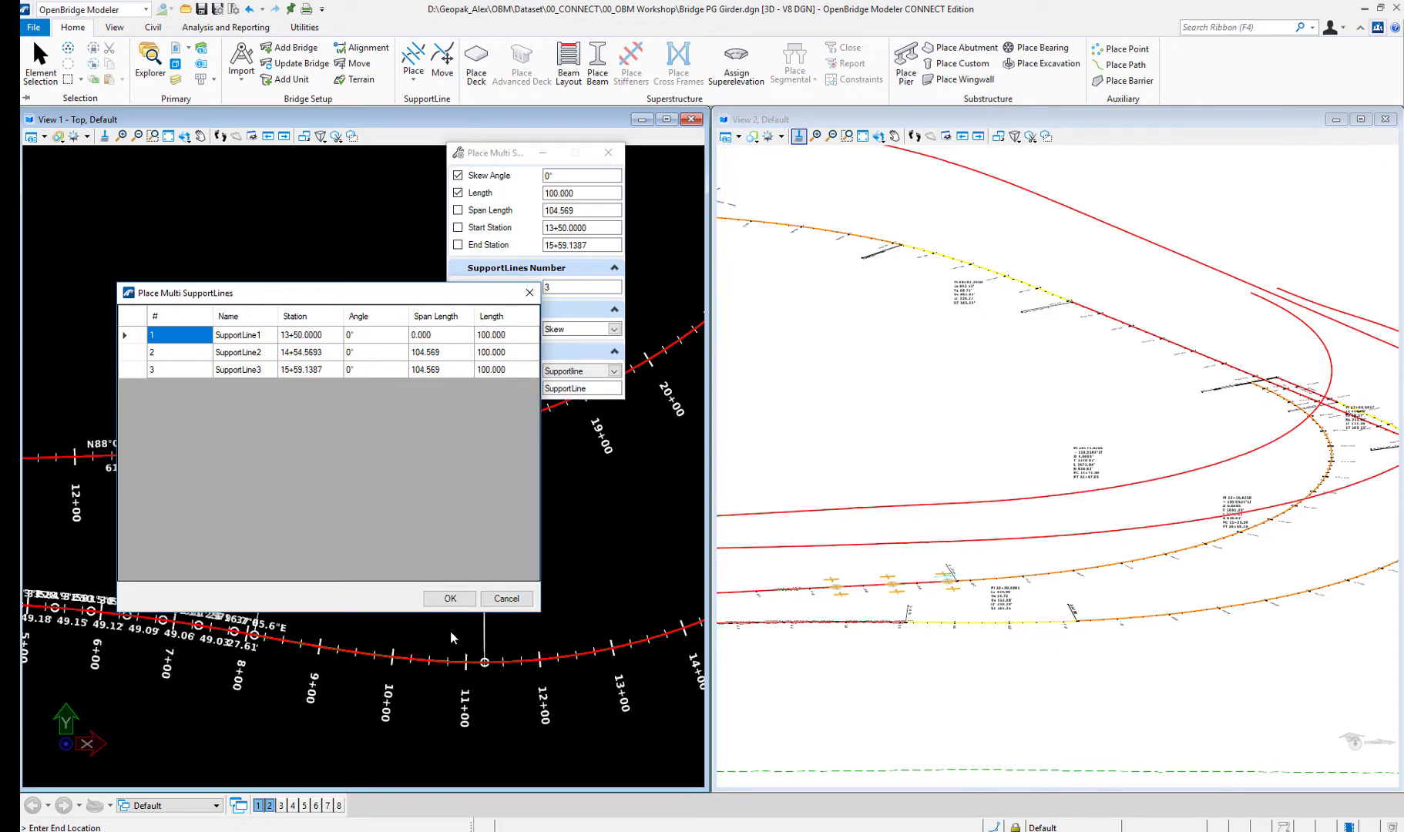
left_click(450, 599)
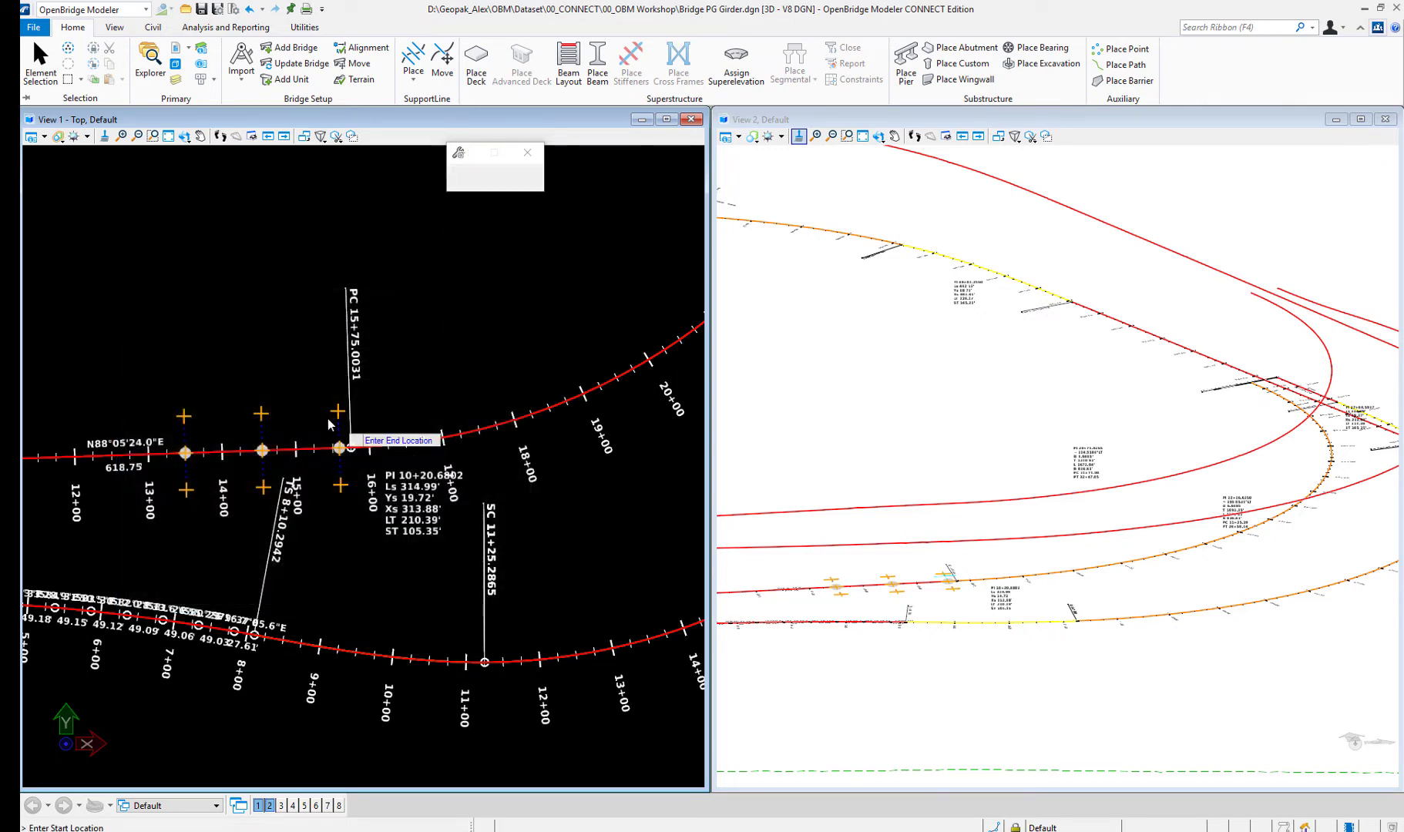
Place a slab-with-constraints deck bounded by SupportLine1 and SupportLine3
right_click(383, 485)
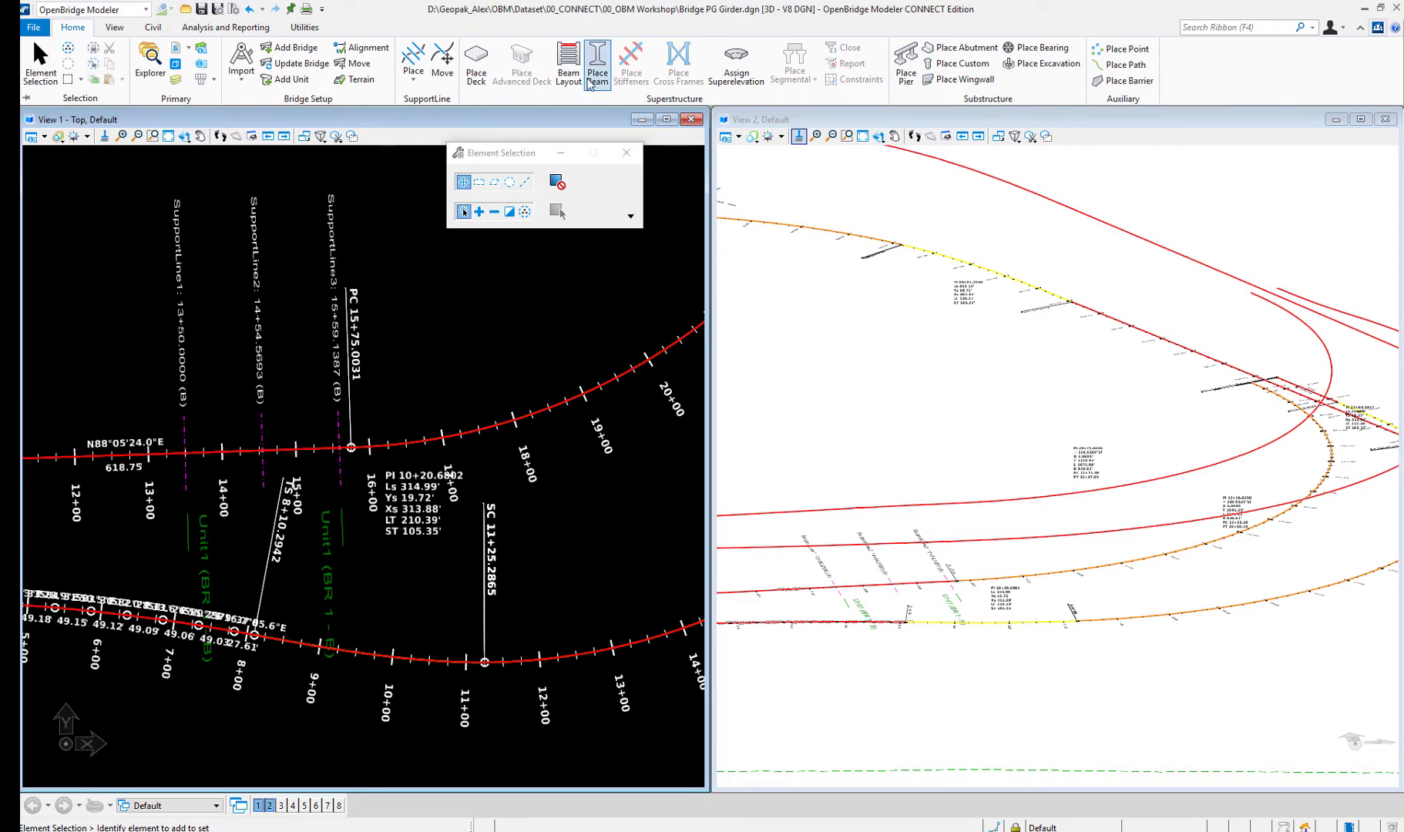
left_click(483, 72)
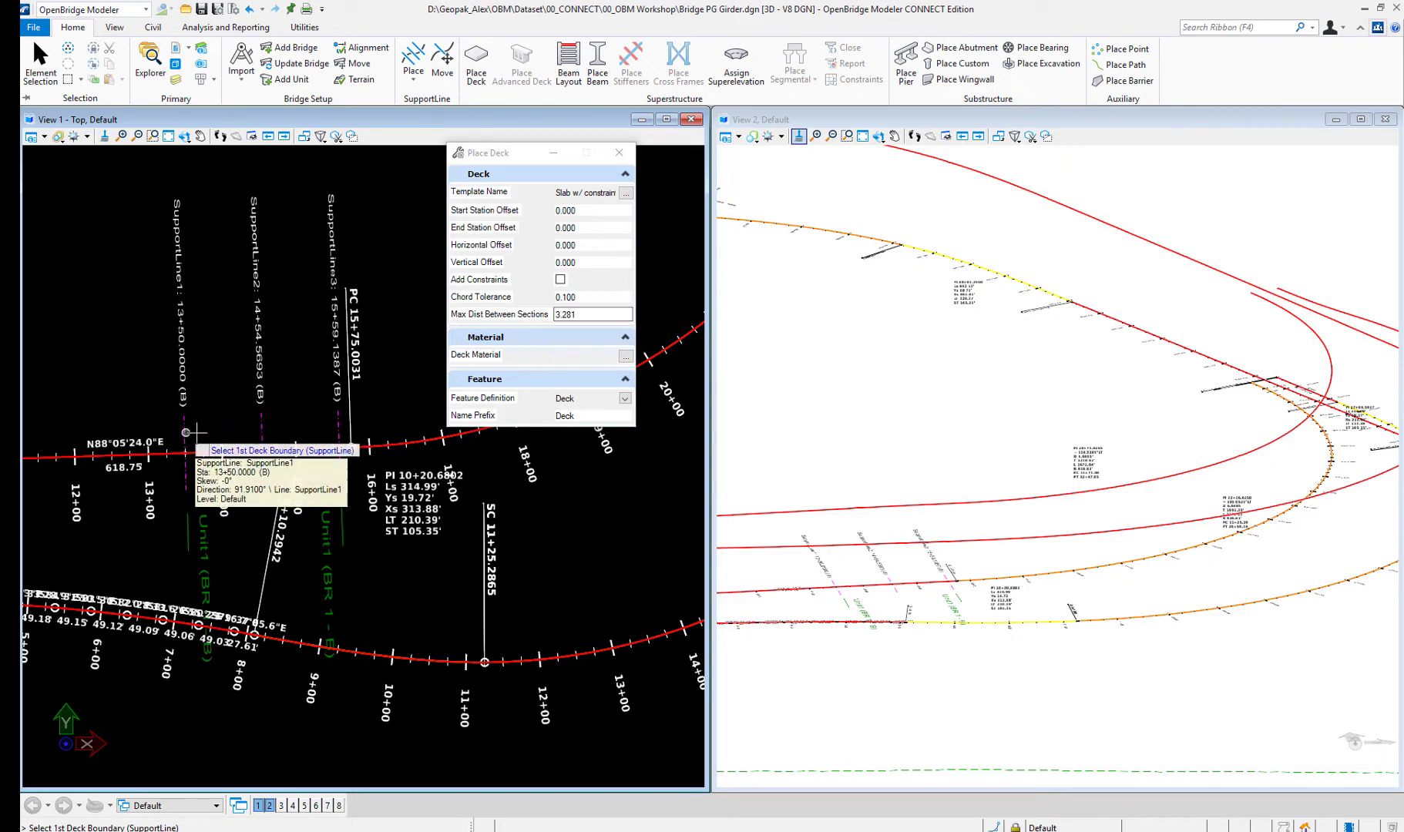
left_click(340, 429)
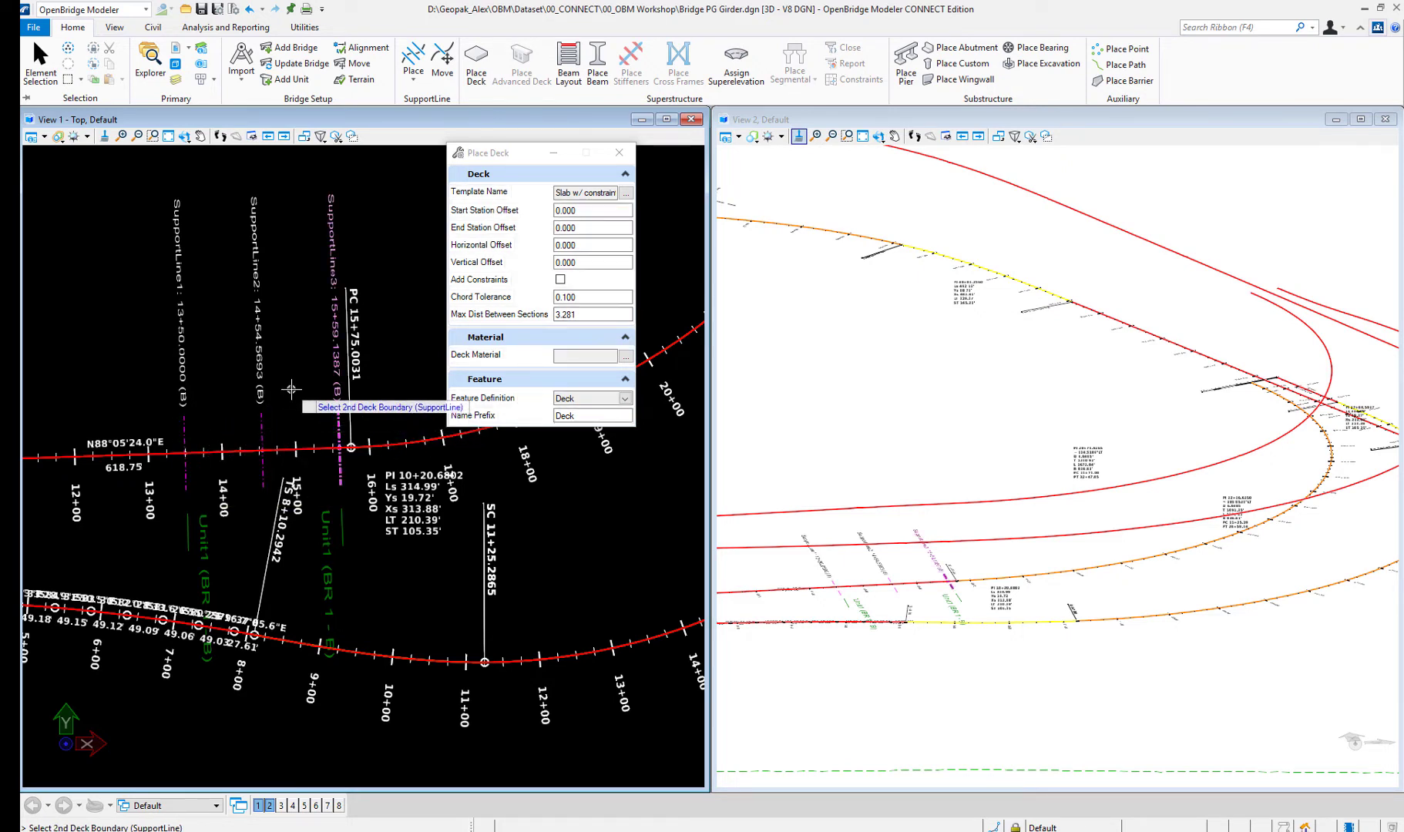
left_click(185, 437)
left_click(233, 381)
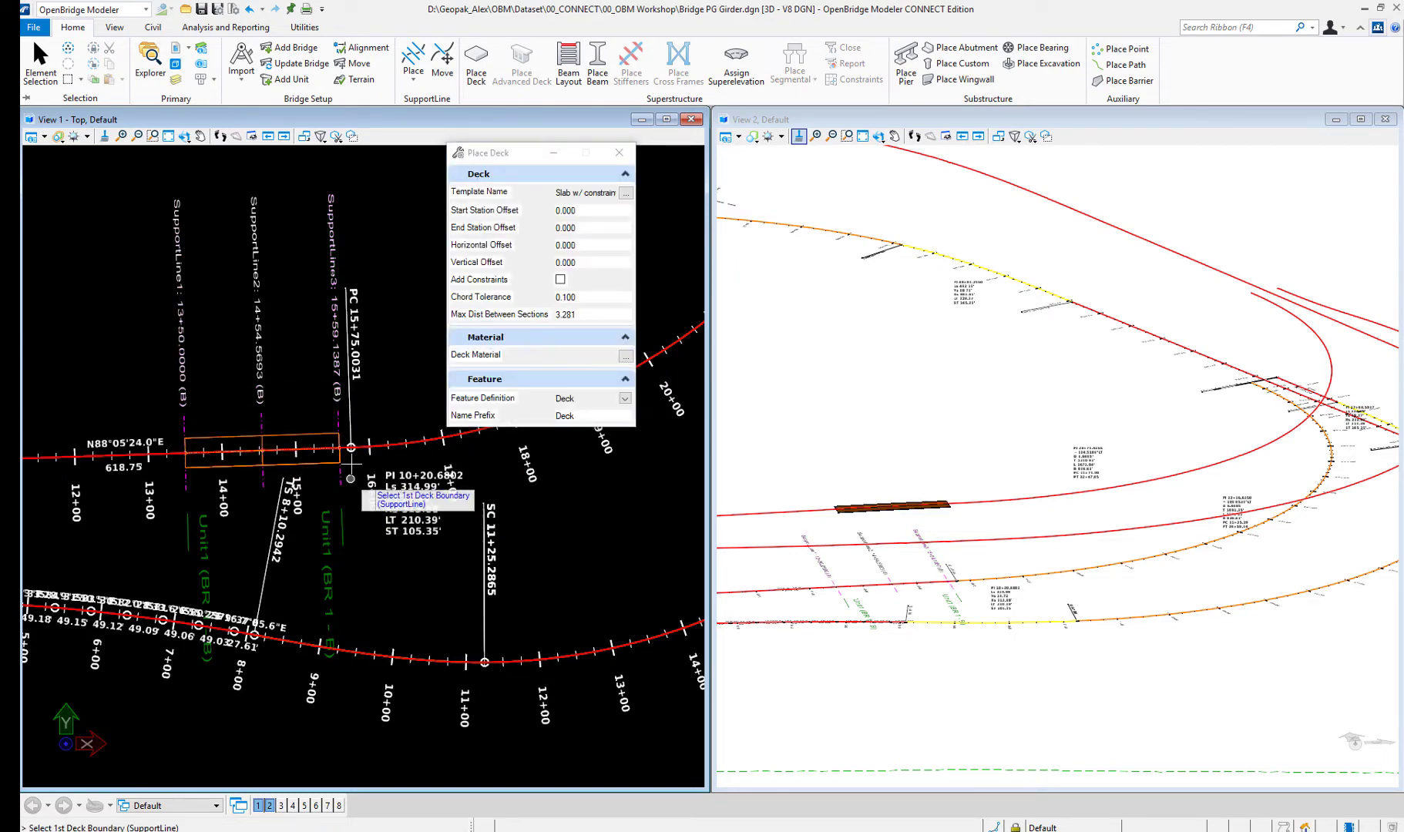
scroll(339, 414, "up", 1)
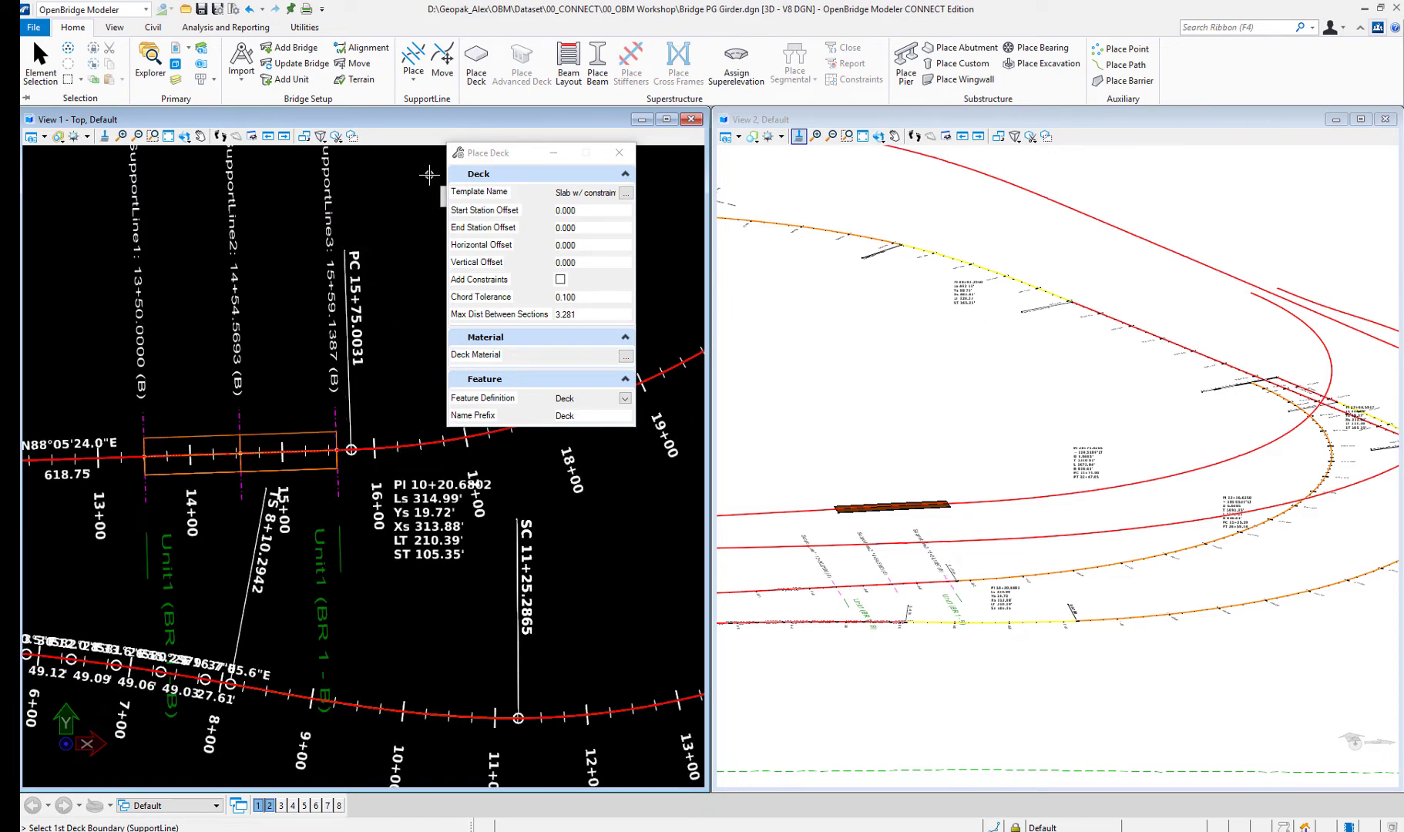
Start a beam layout limited by SupportLine1 and SupportLine3
left_click(569, 68)
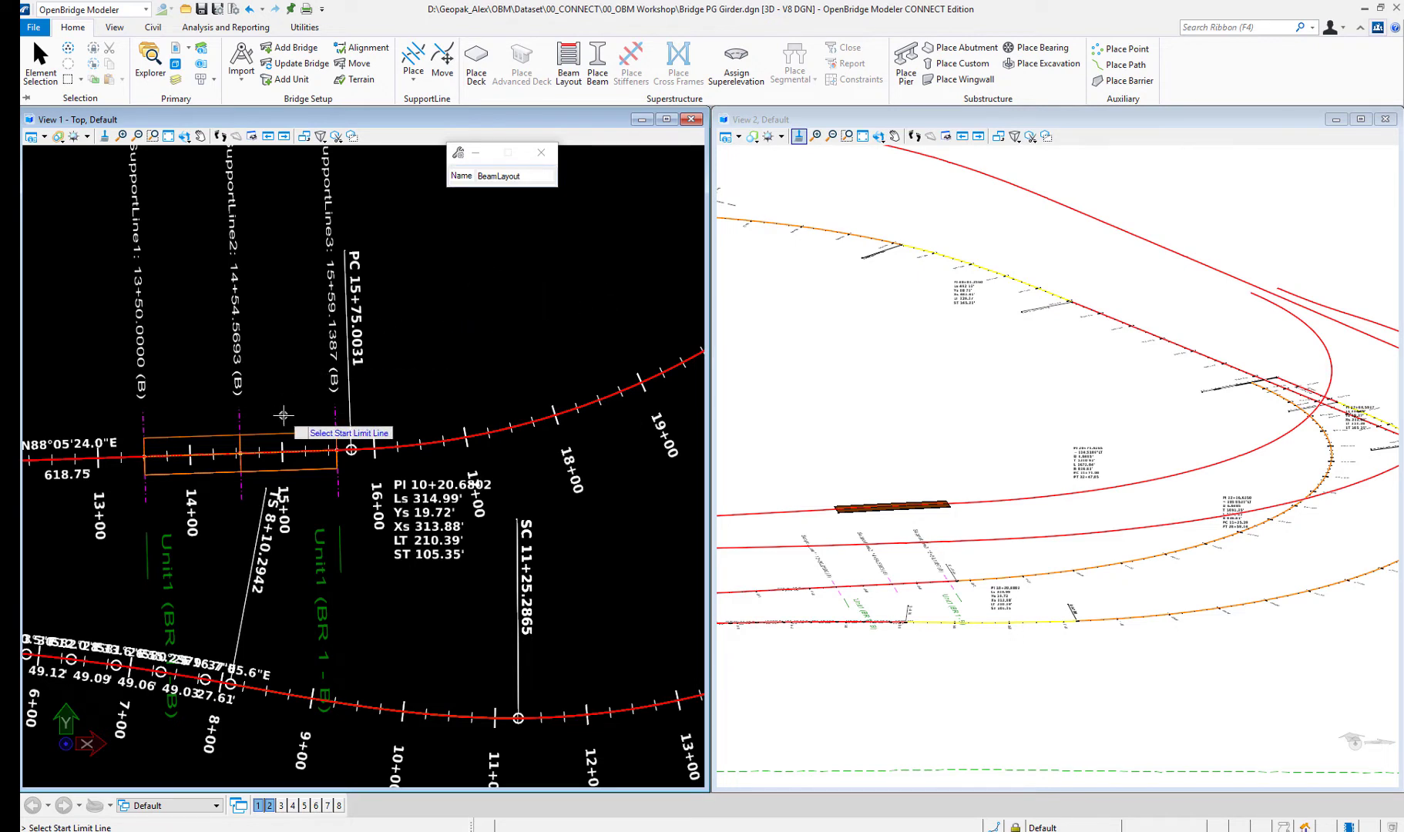
left_click(142, 420)
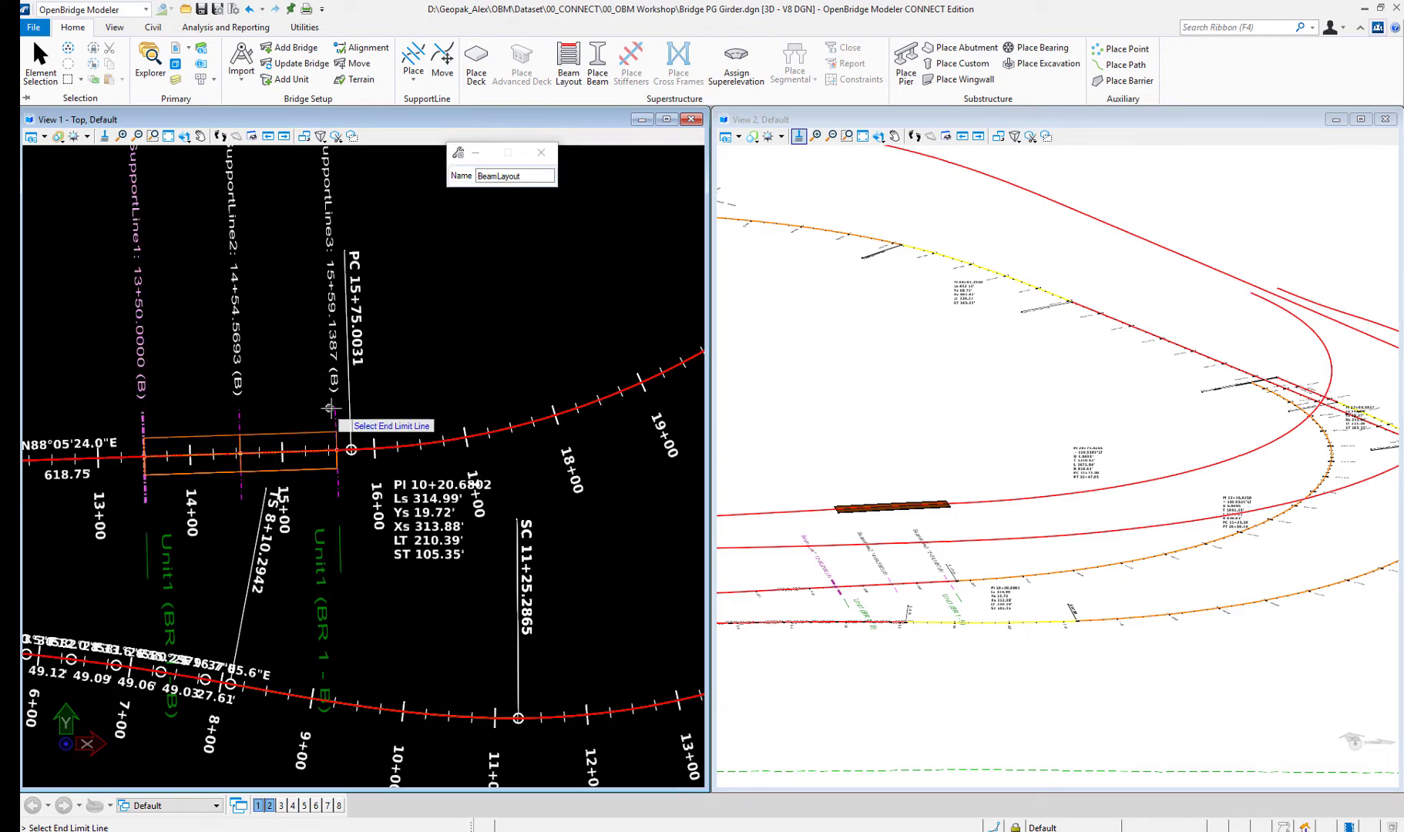
left_click(296, 400)
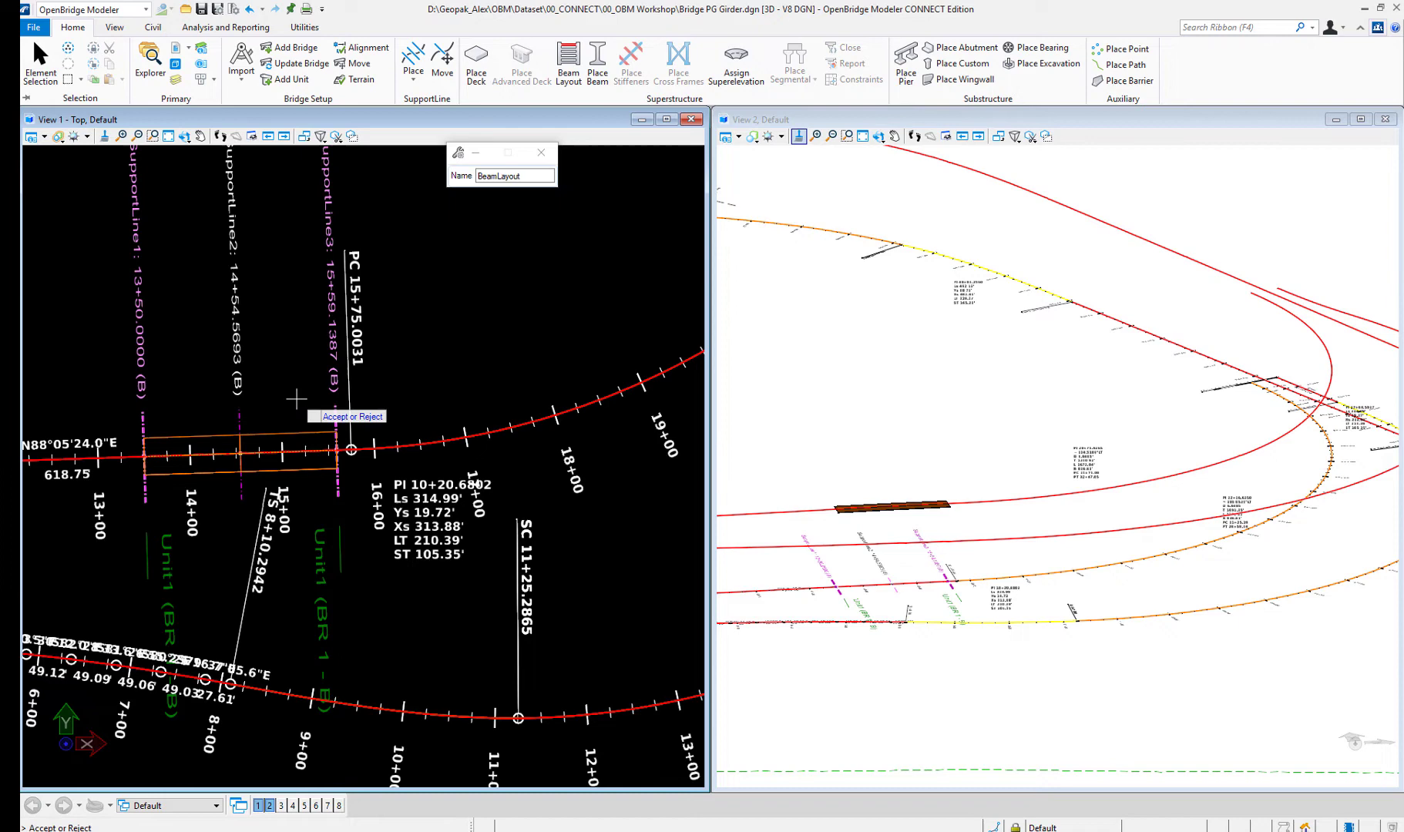
left_click(296, 400)
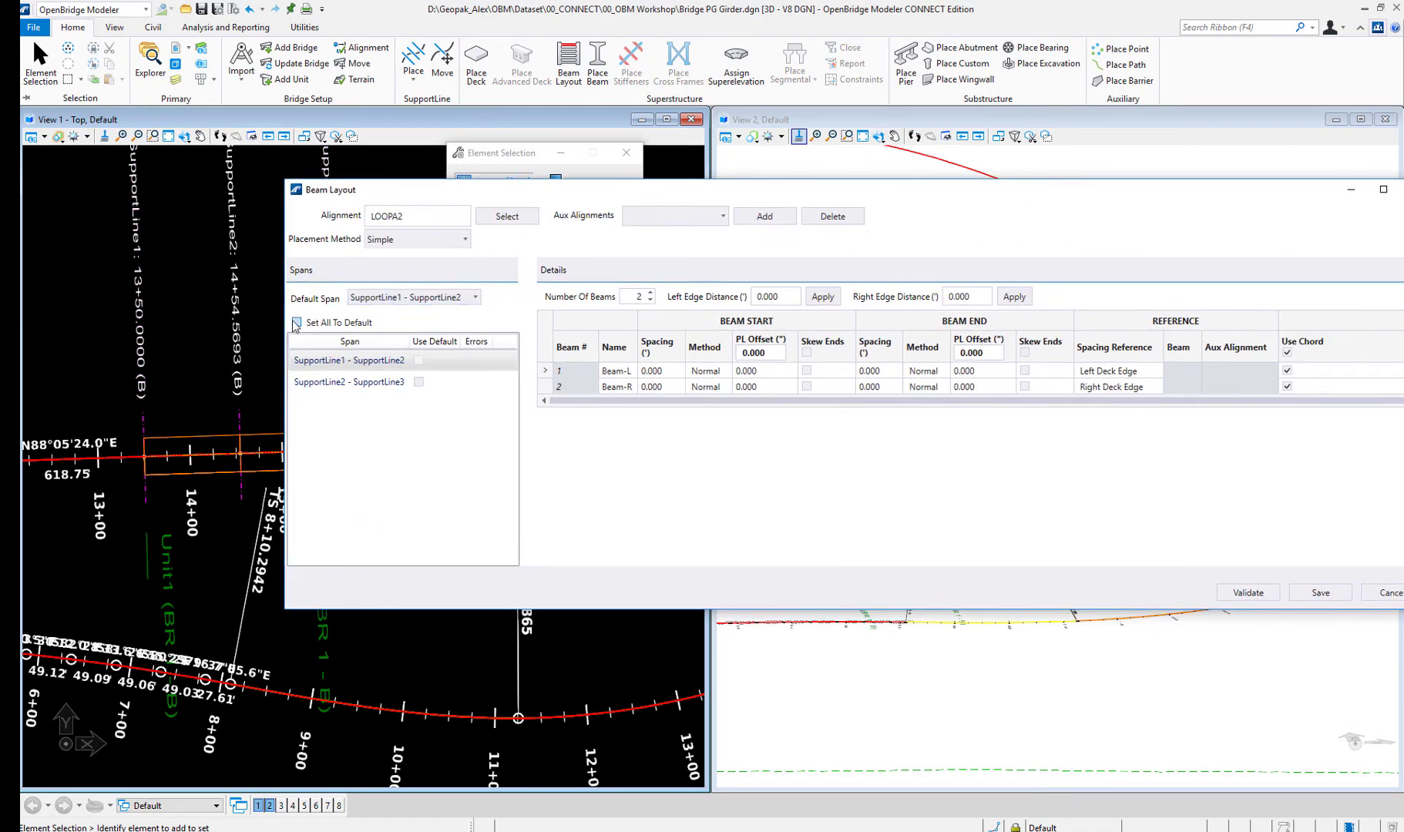
Set four beams, edge distances 3 and -3, PL offsets 6 and -6, and save the layout
left_click(650, 293)
left_click(650, 293)
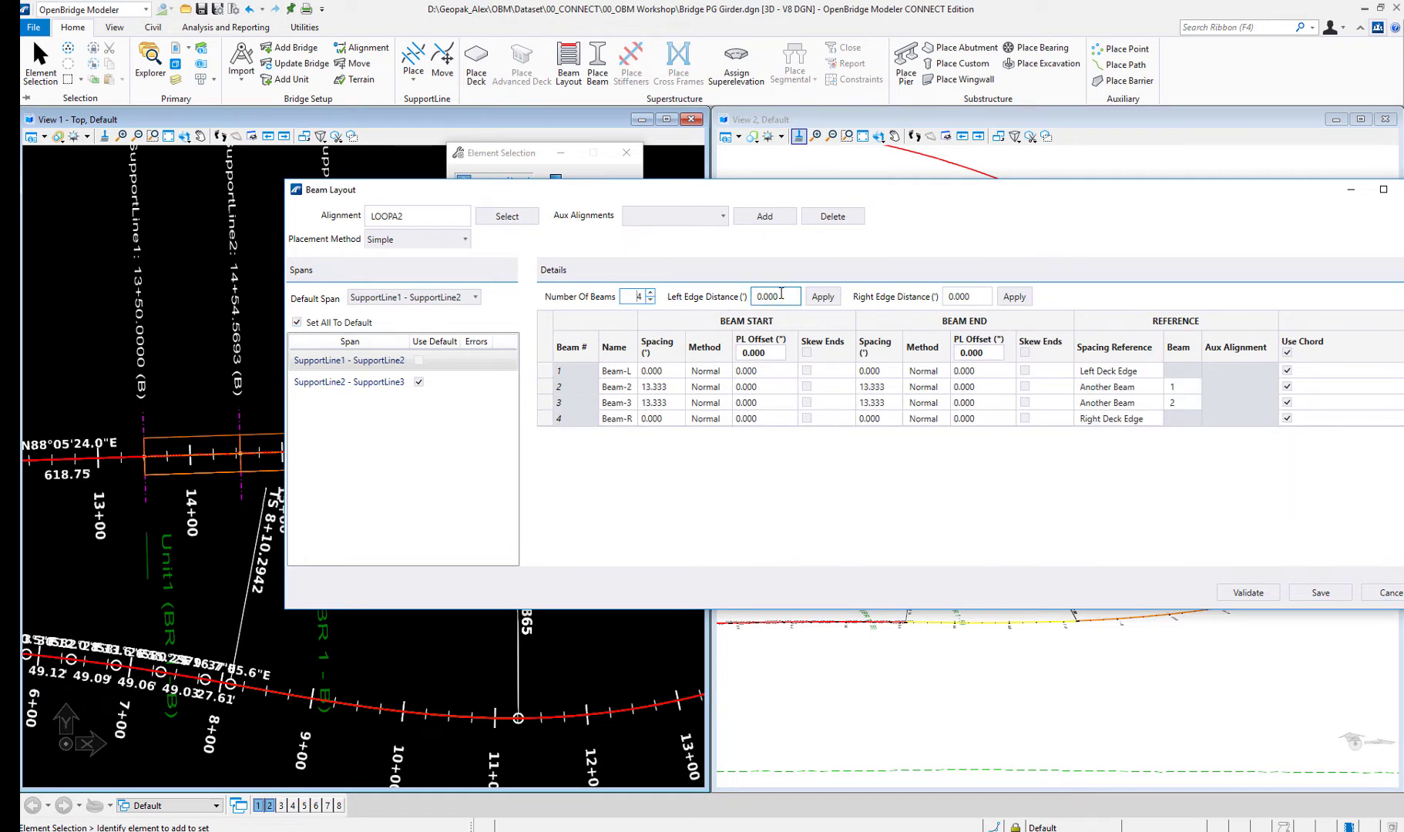
type("3")
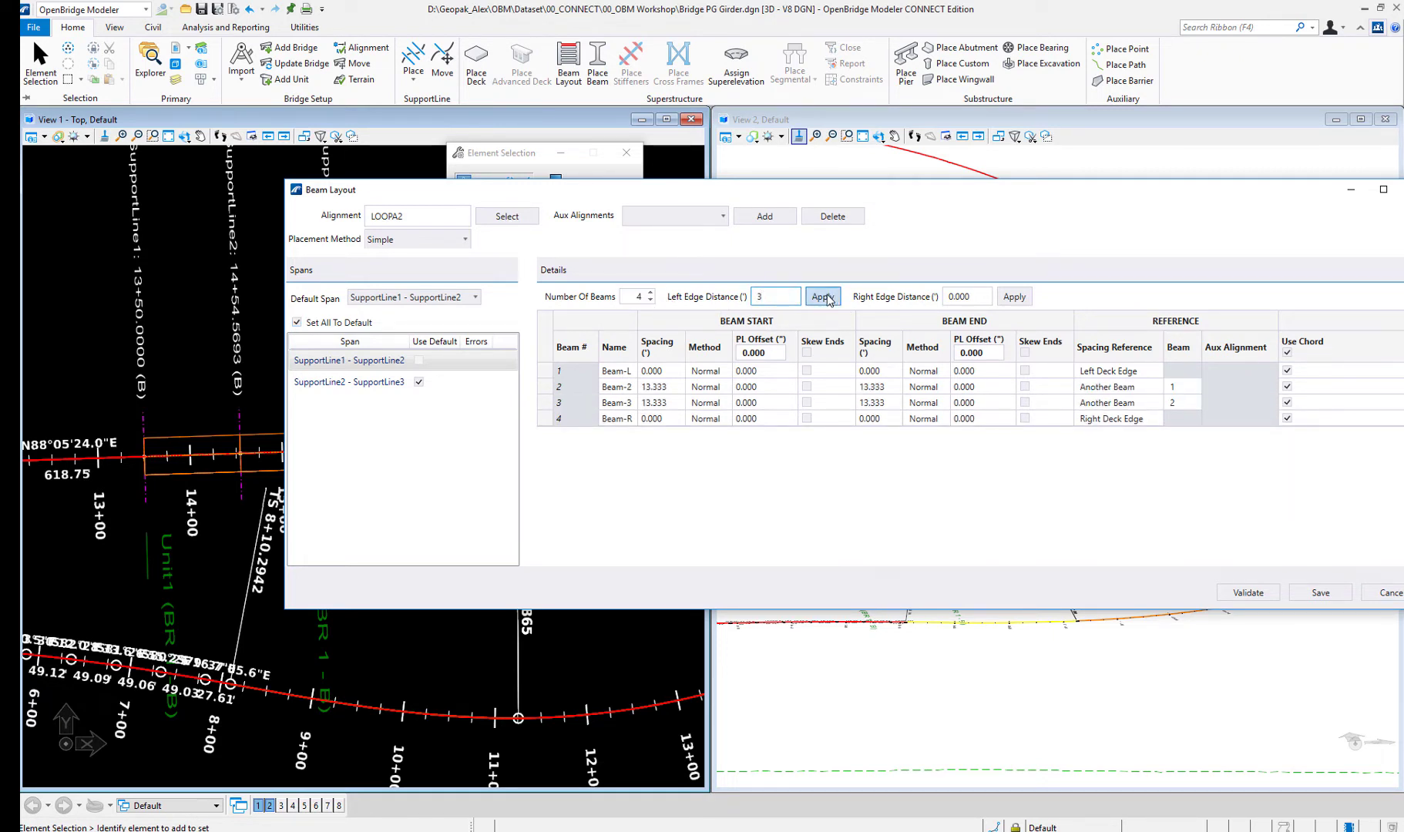
left_click(822, 297)
left_click(956, 297)
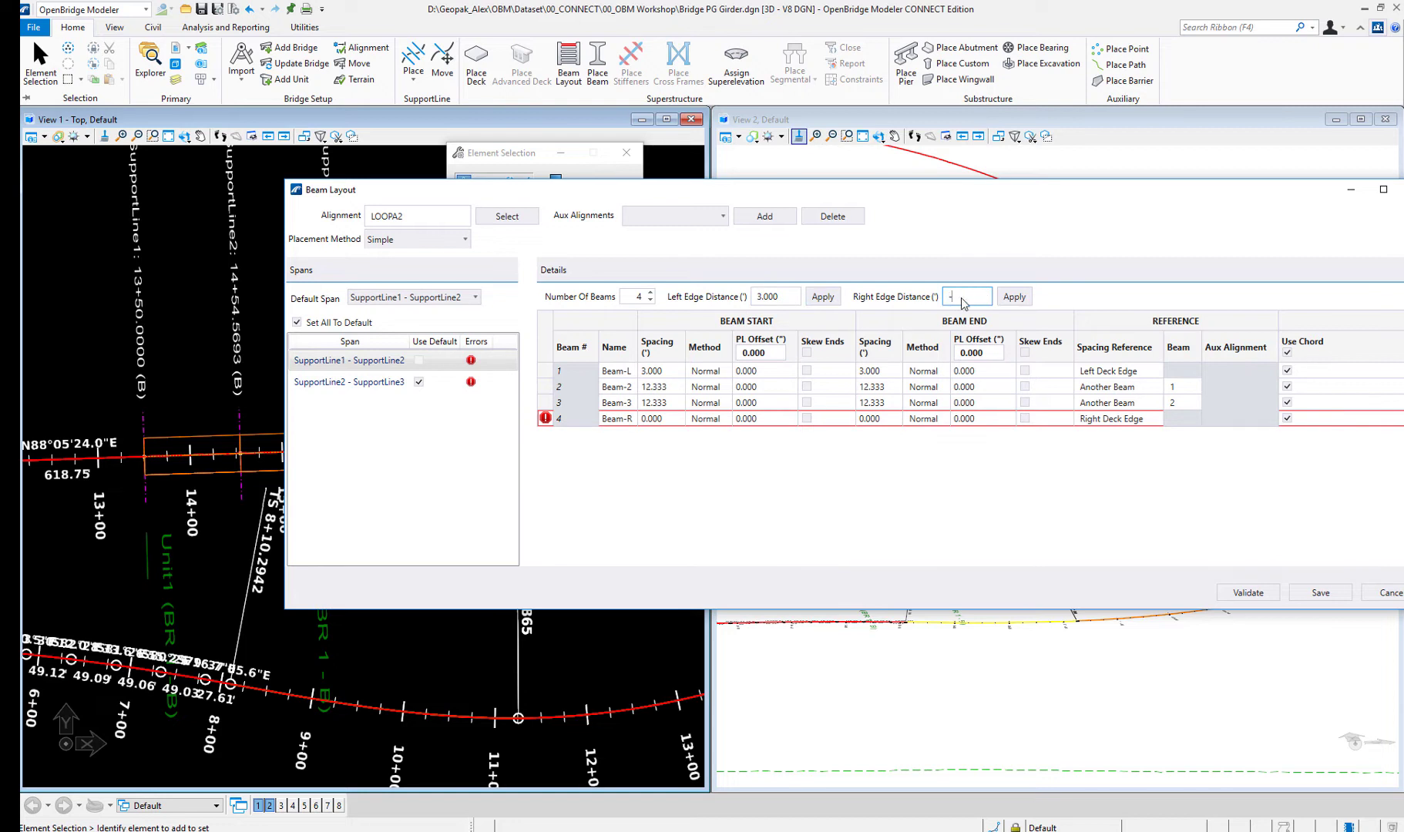
left_click(1014, 296)
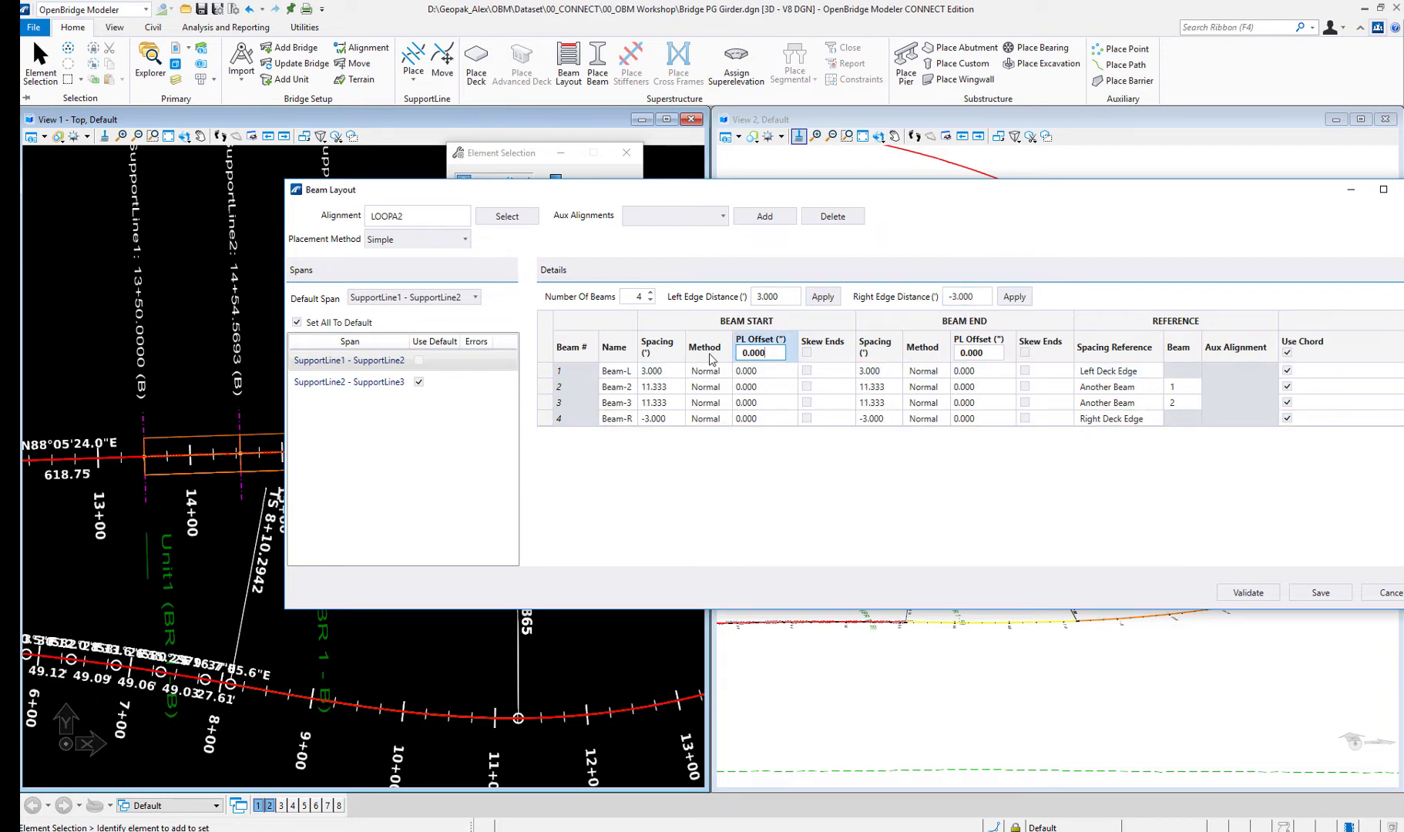
left_click(737, 357)
type("6")
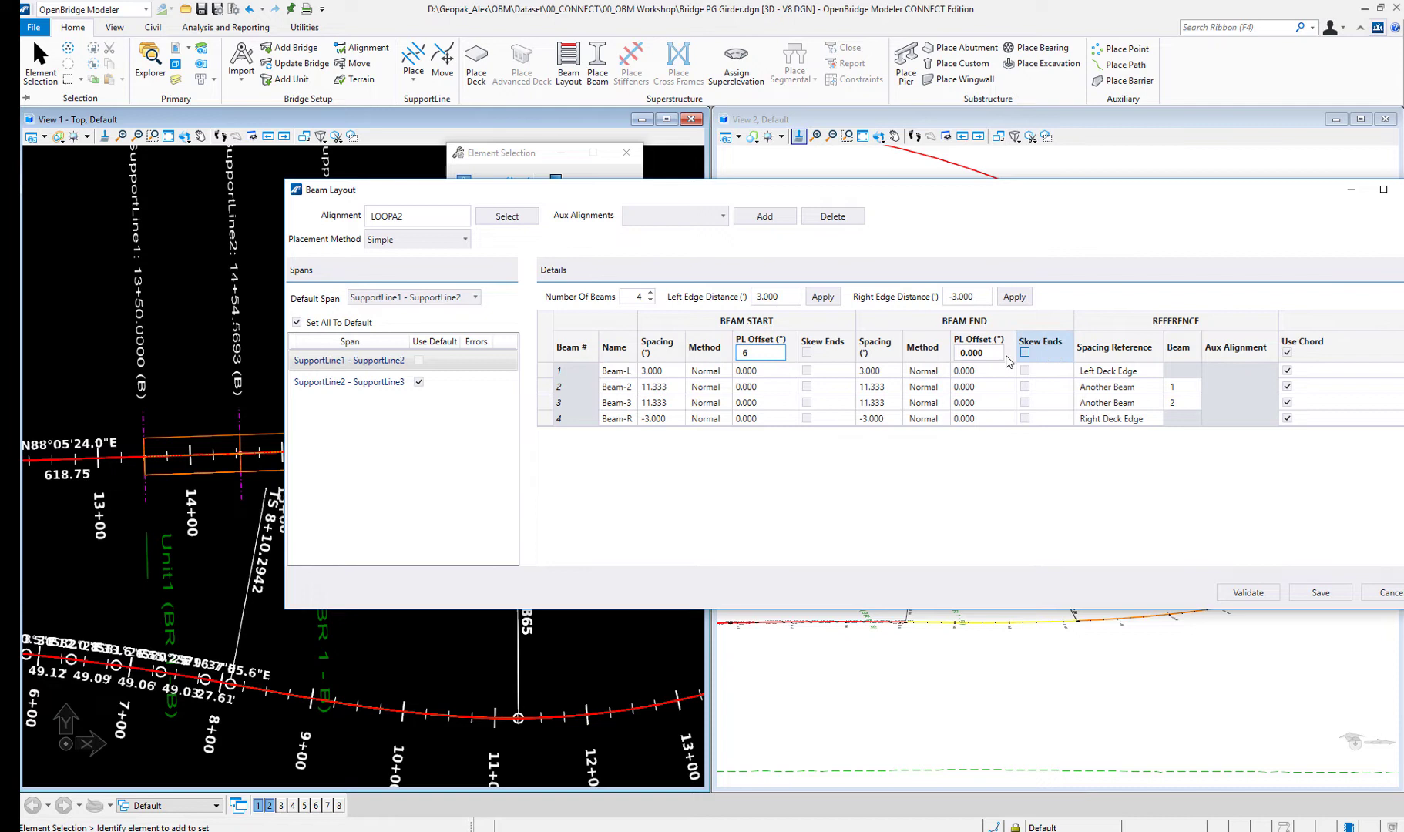
left_click(979, 353)
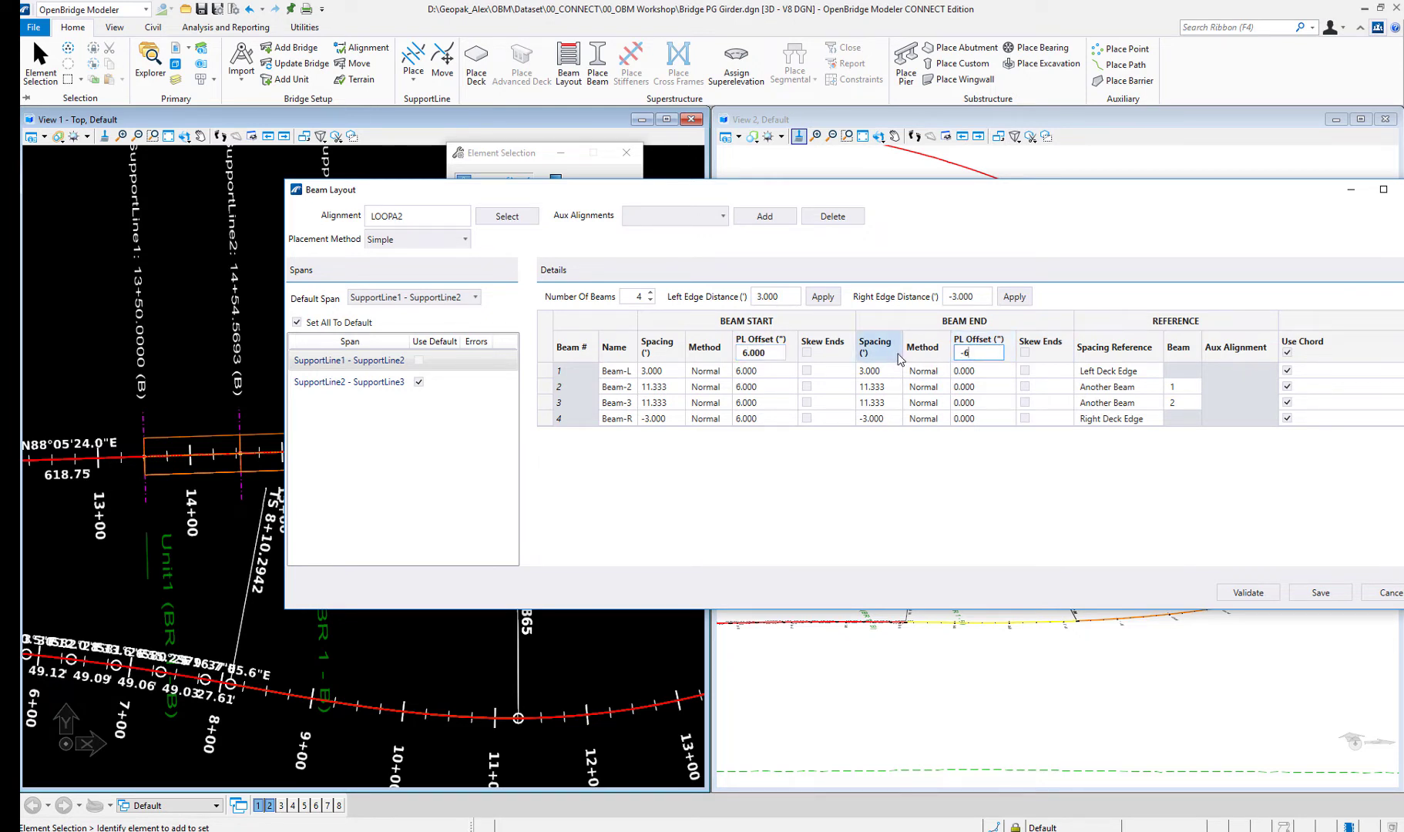
key("Return")
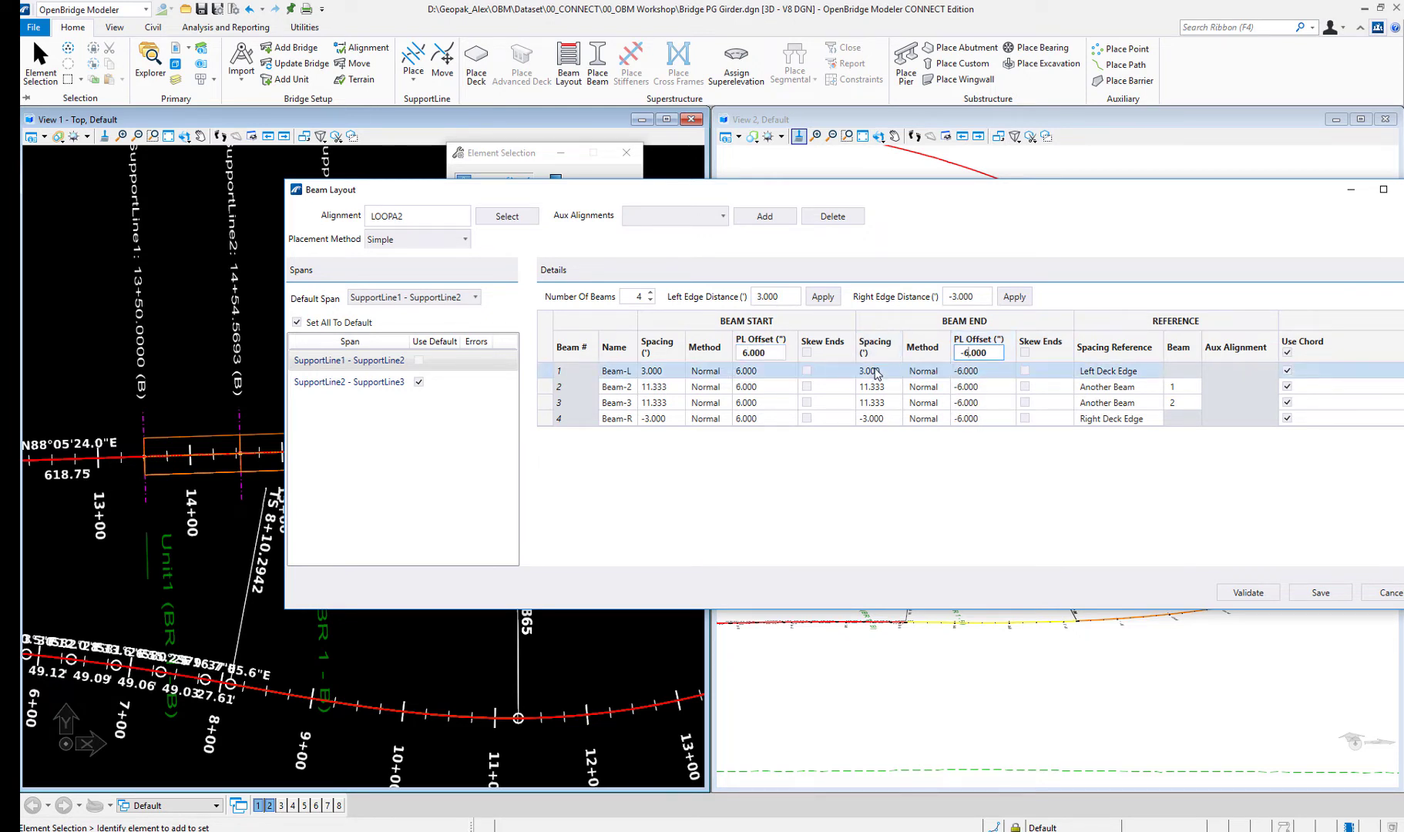
left_click(1323, 595)
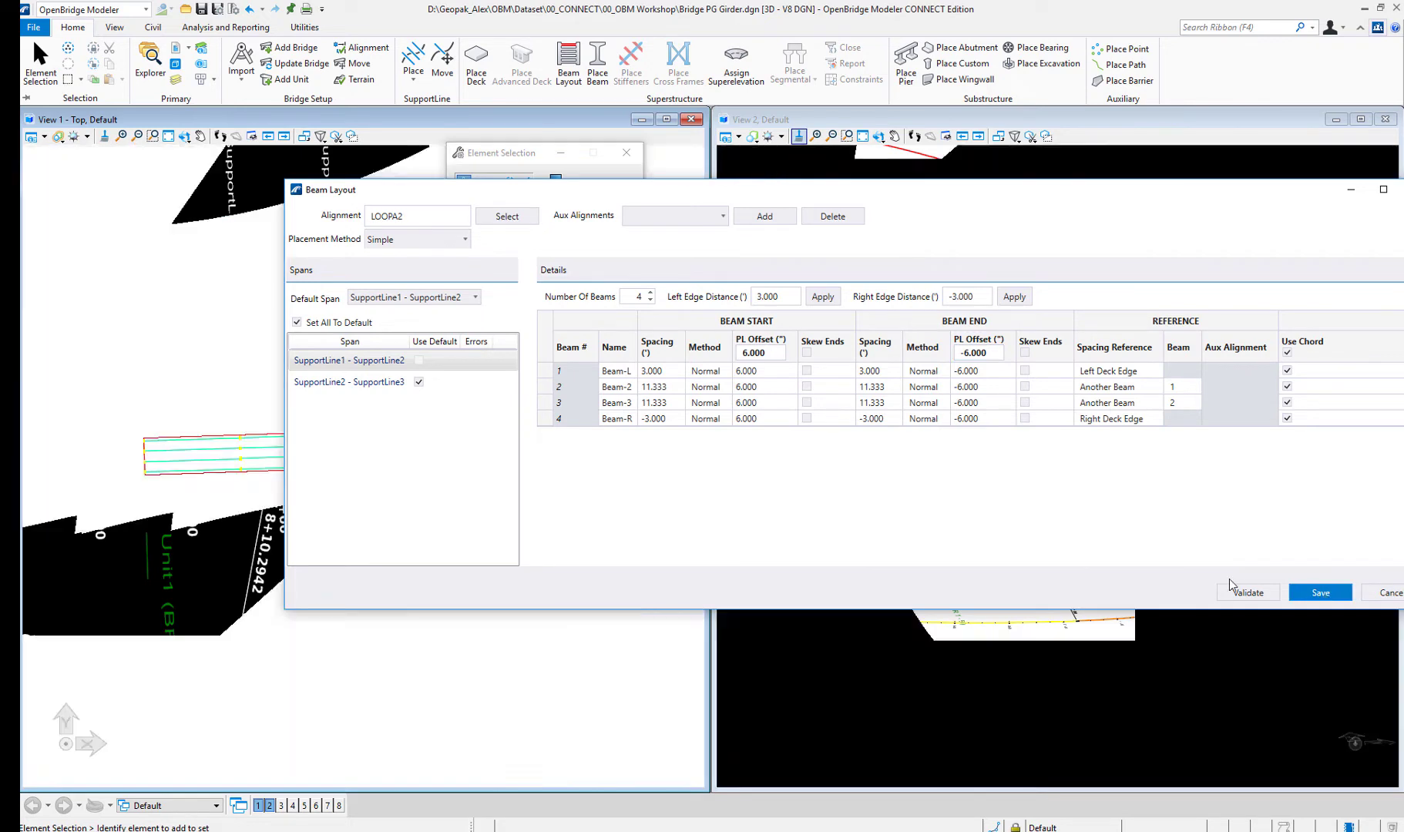
scroll(293, 436, "up", 1)
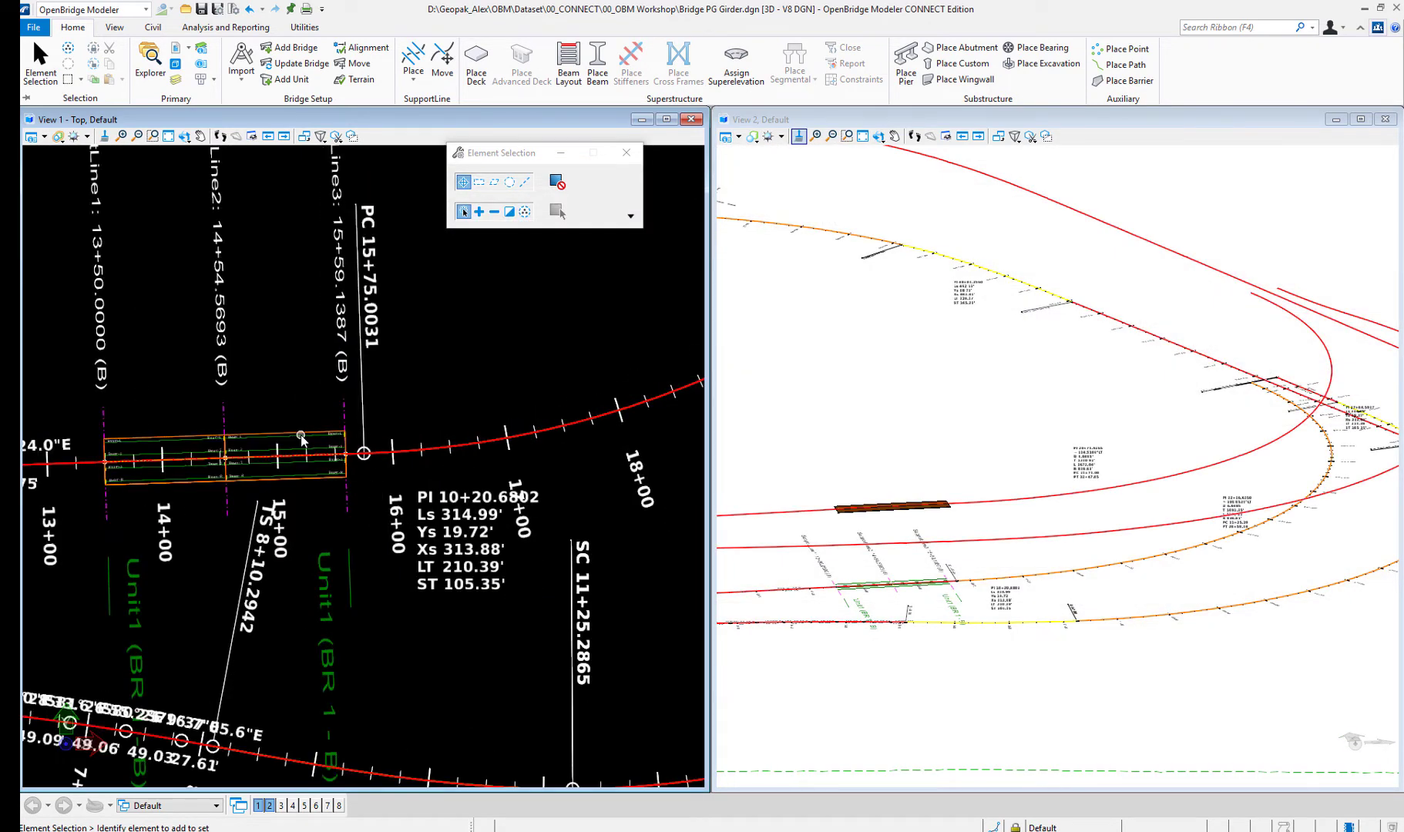
Place LEAP Concrete girders on the first unit's beam layout using a 2012 Florida-I I_GIRDER template
left_click(597, 61)
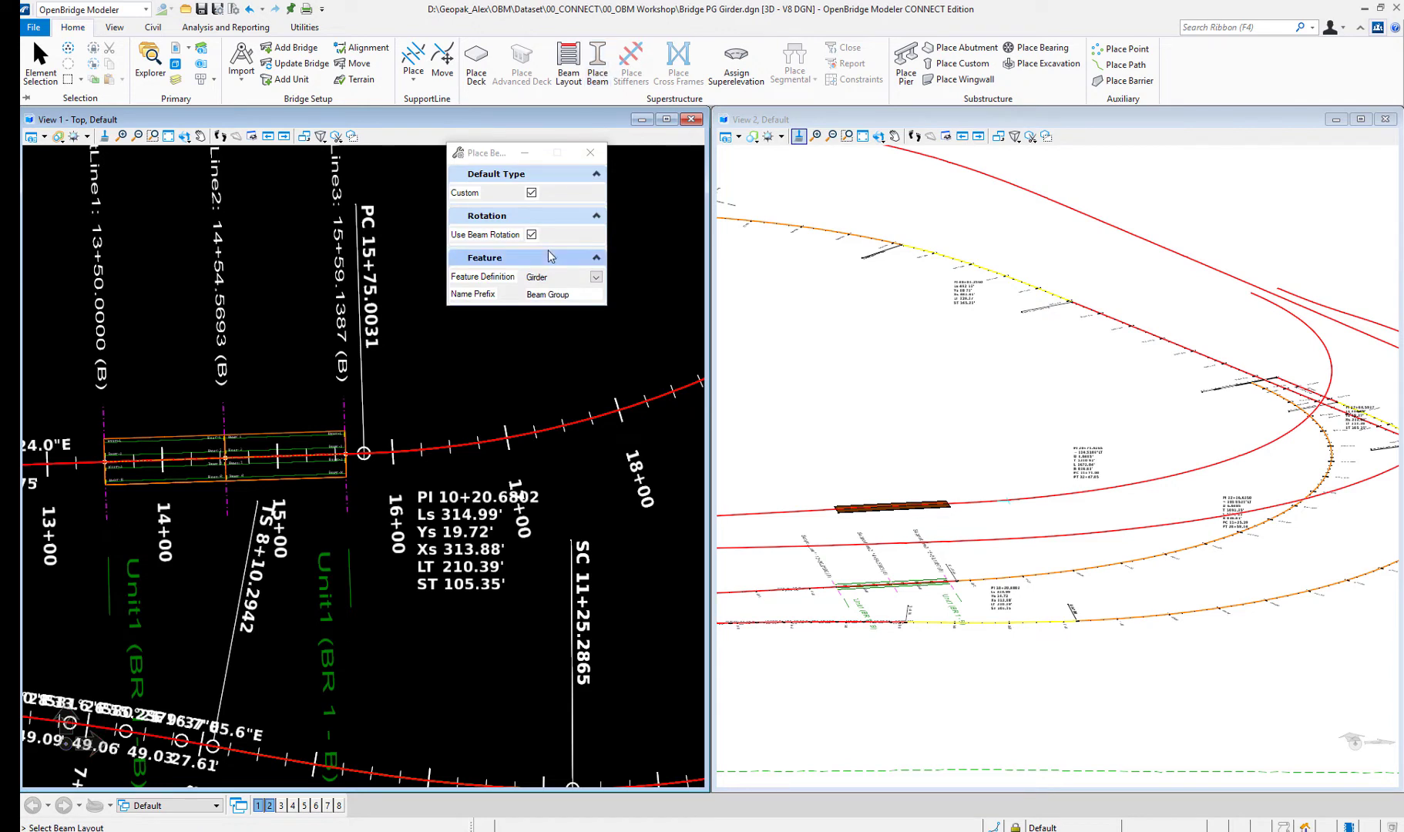
left_click(293, 436)
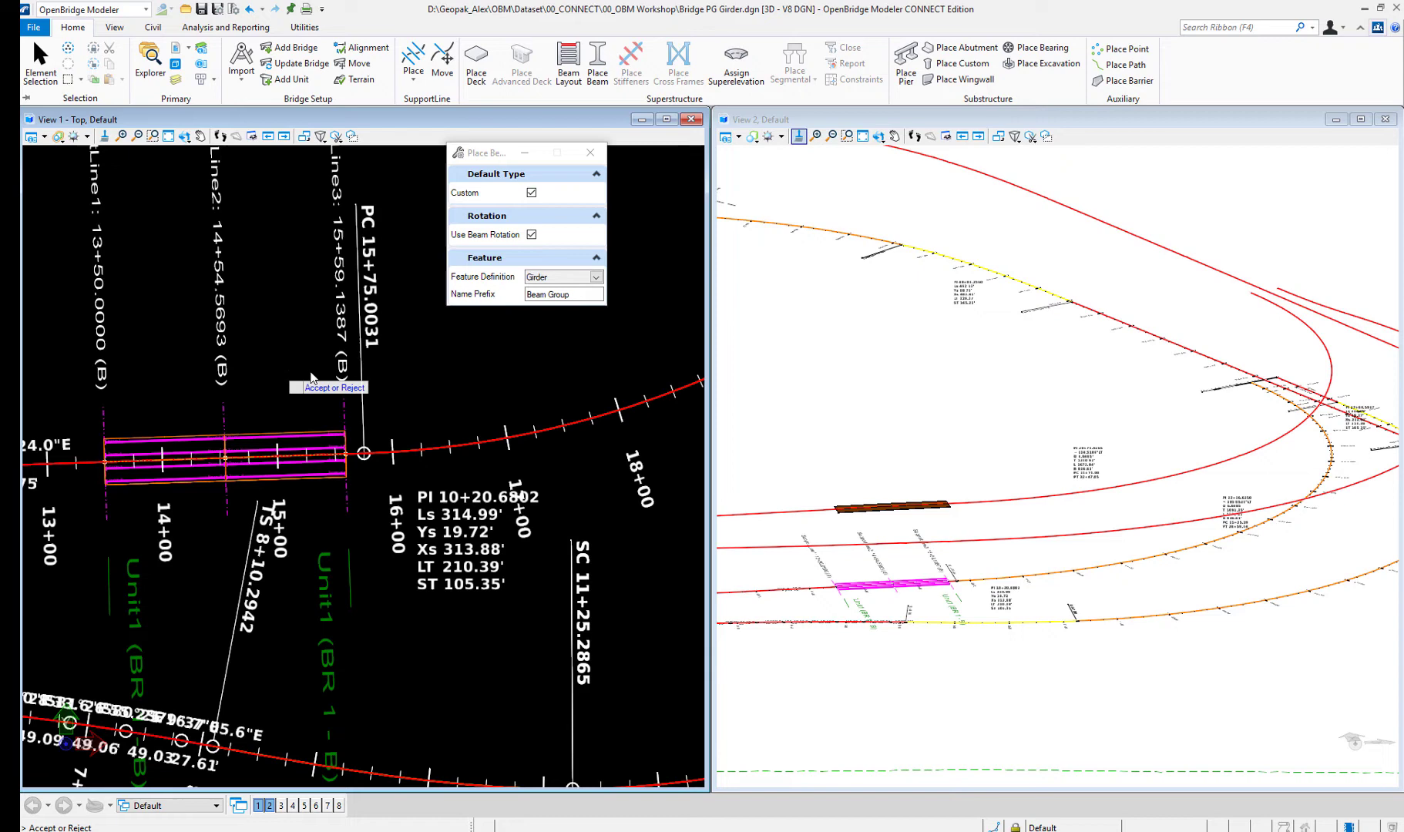
left_click(379, 423)
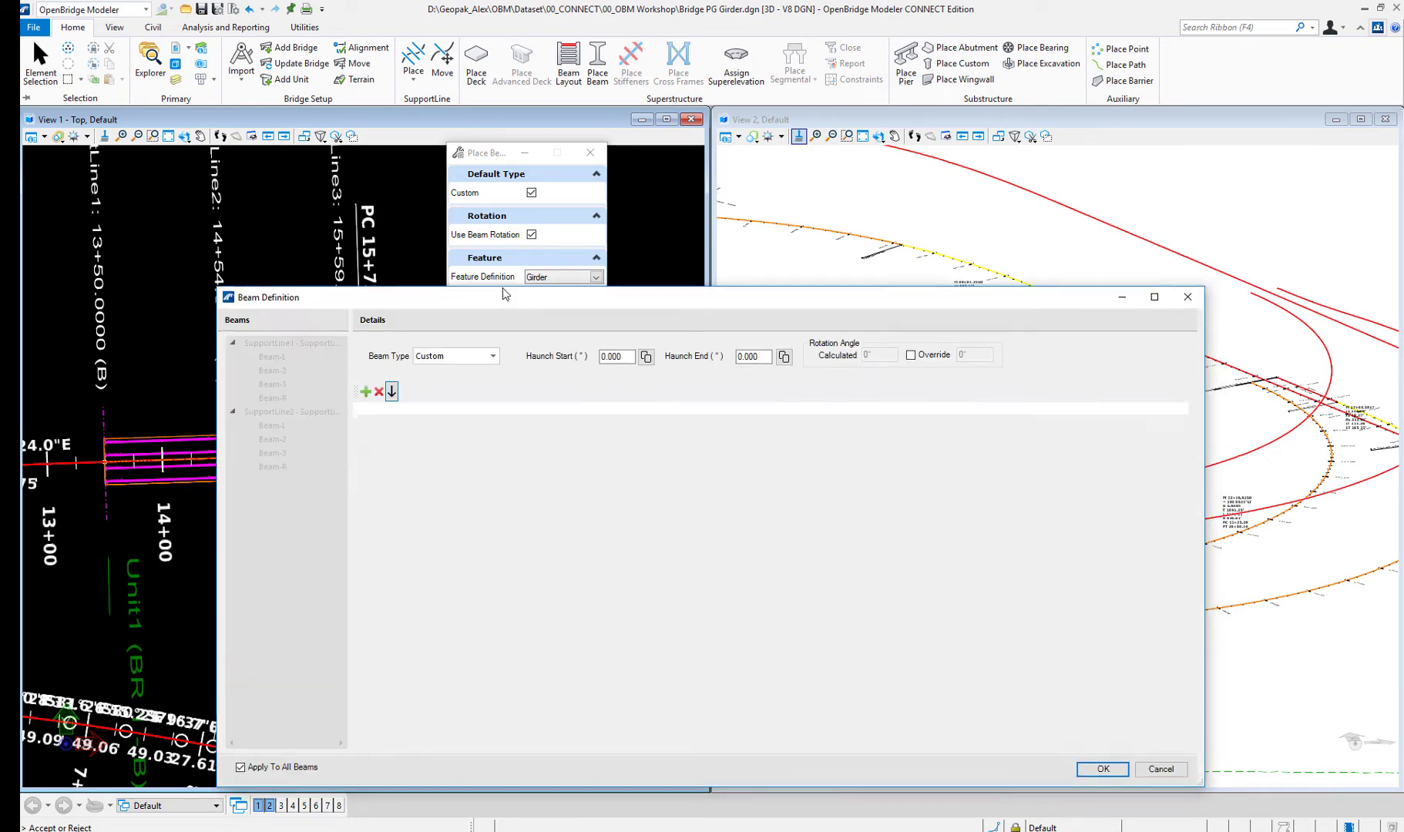
left_click_drag(504, 293, 451, 195)
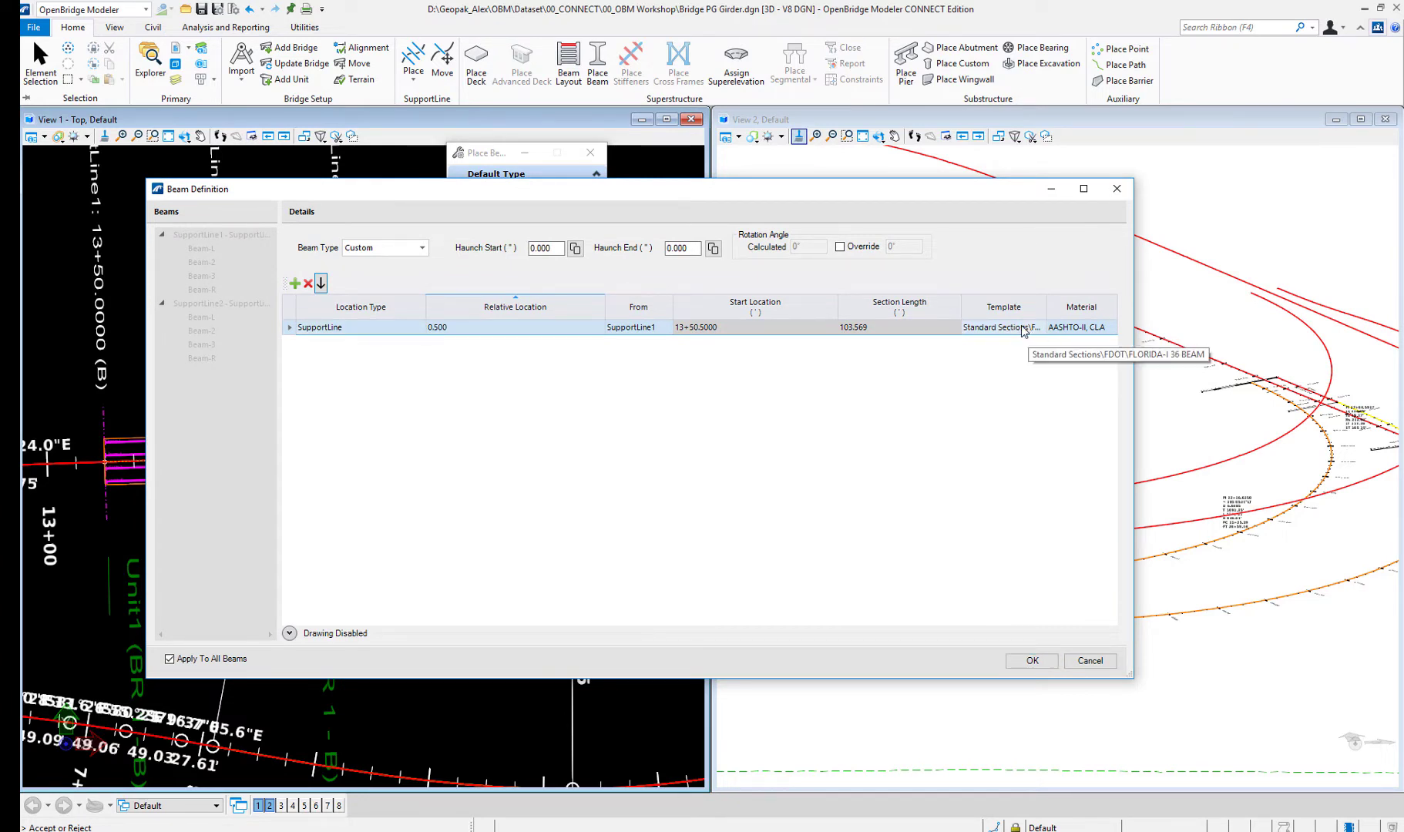
left_click(409, 248)
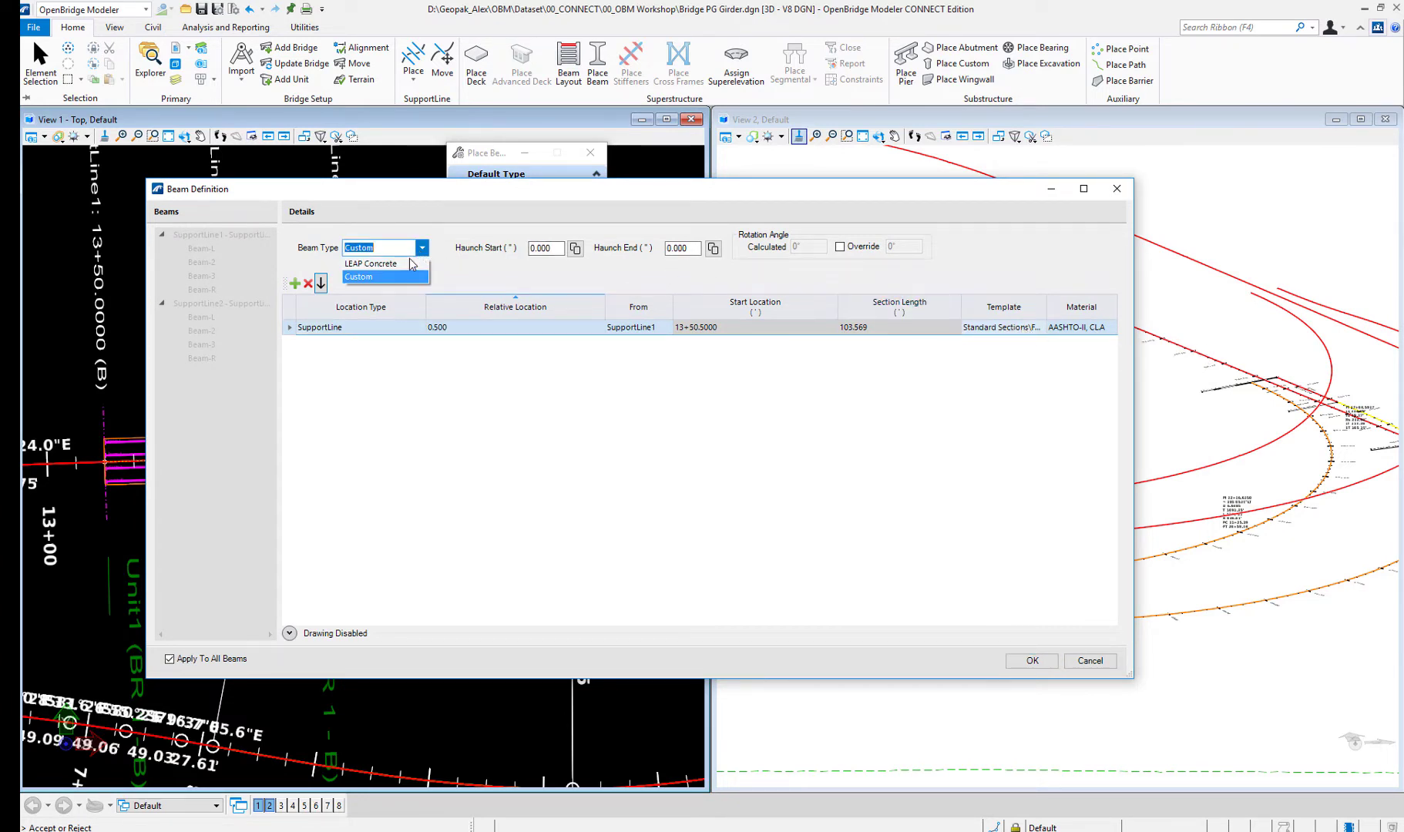
left_click(398, 265)
left_click(1024, 328)
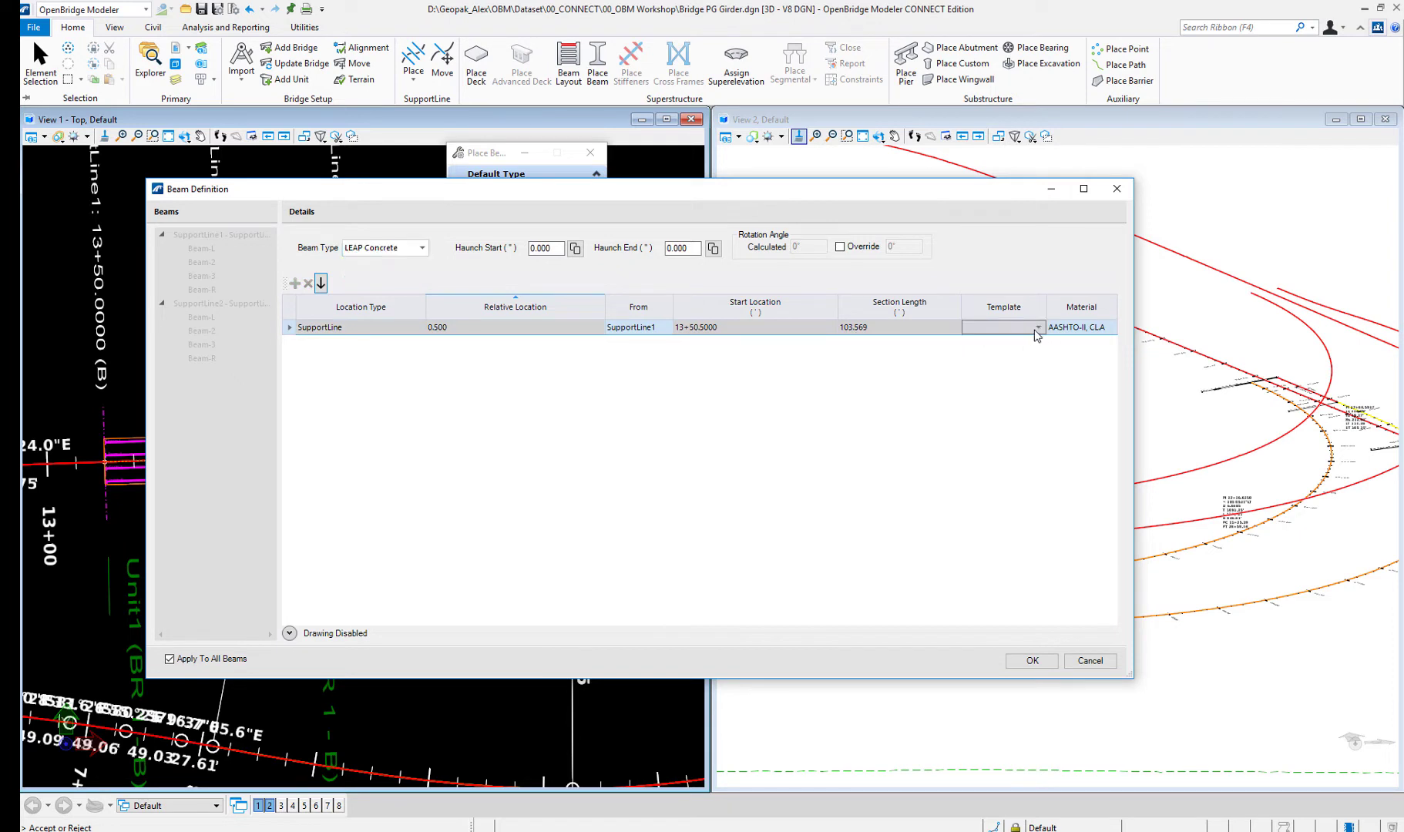
left_click(1039, 329)
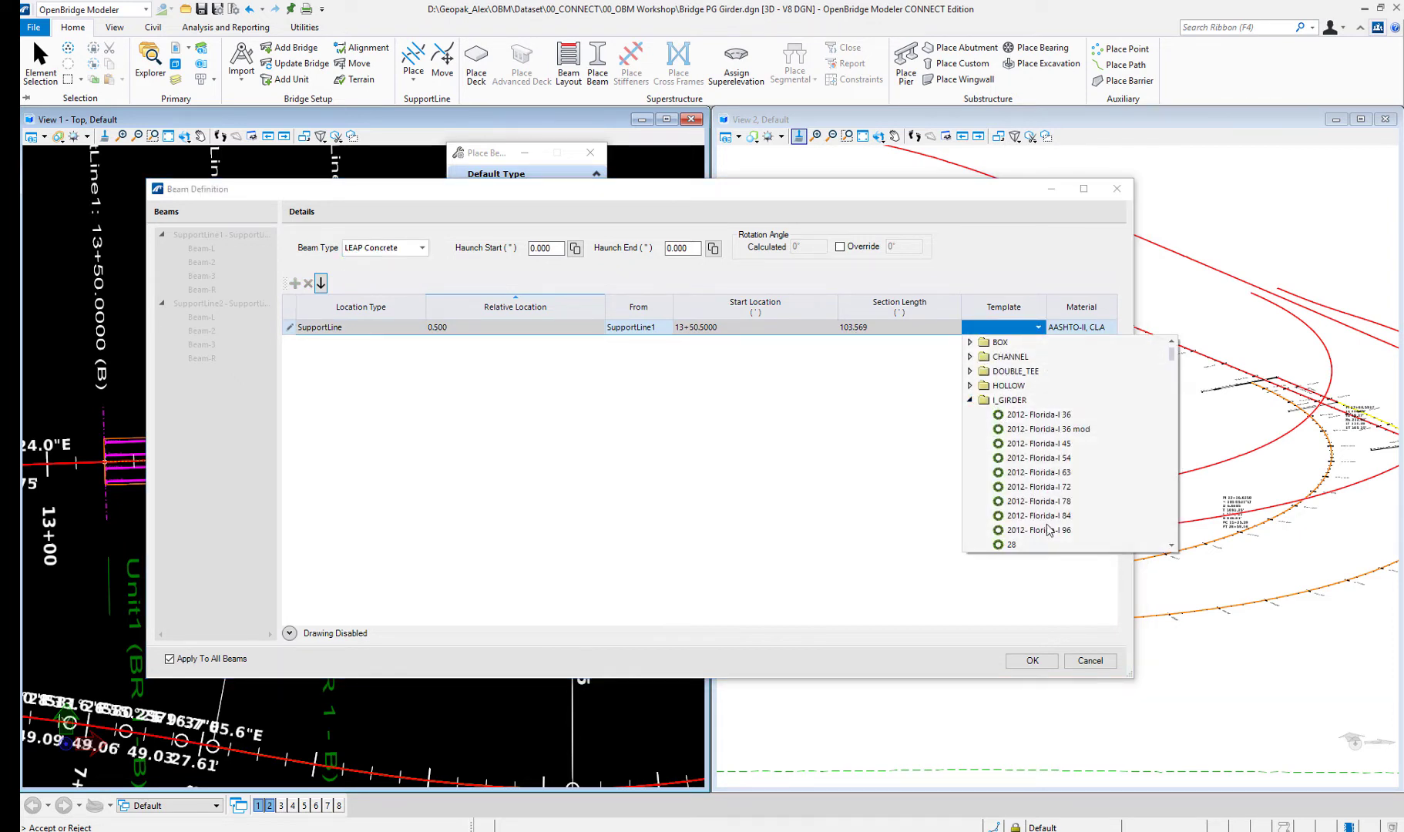
left_click(1039, 487)
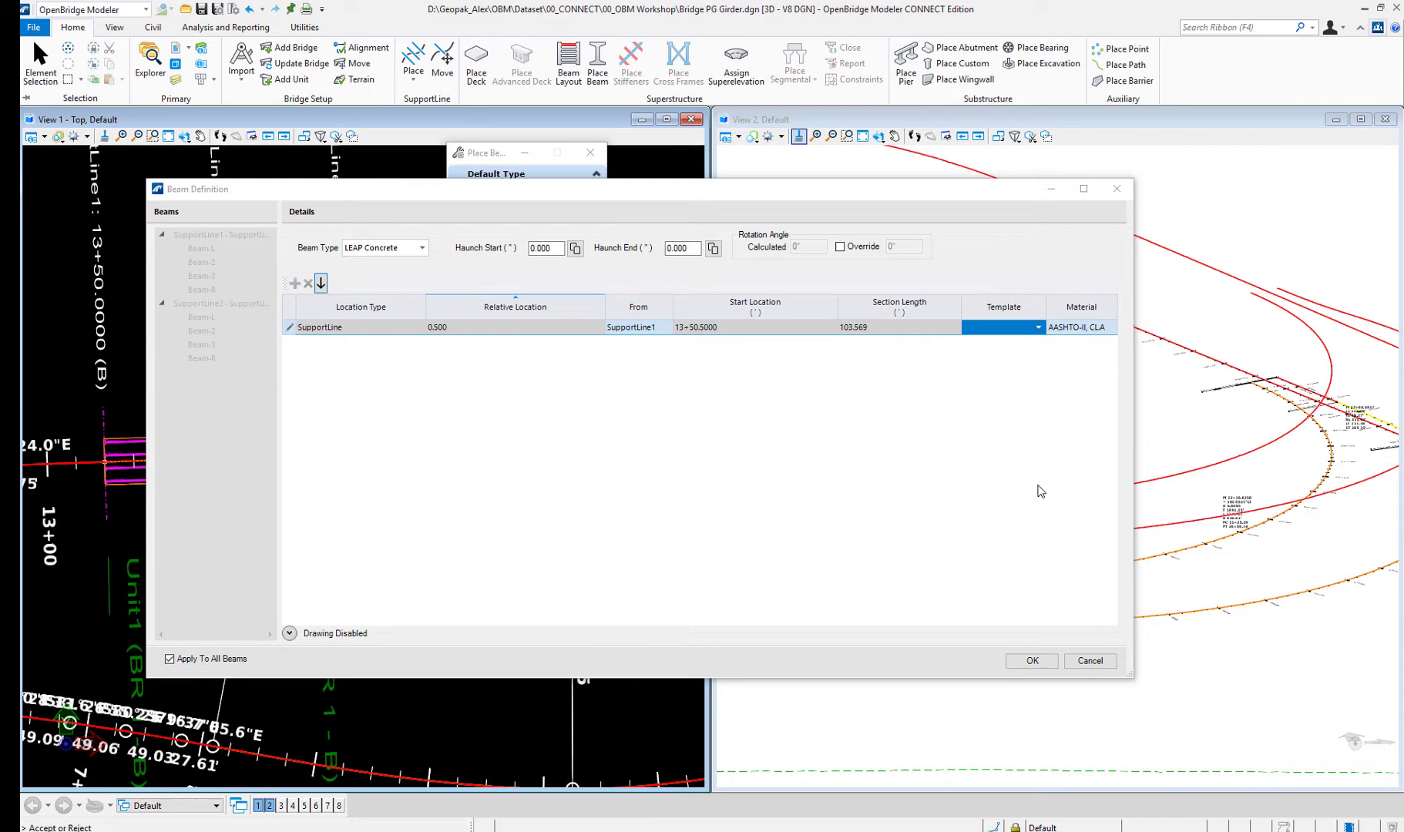
left_click(1031, 661)
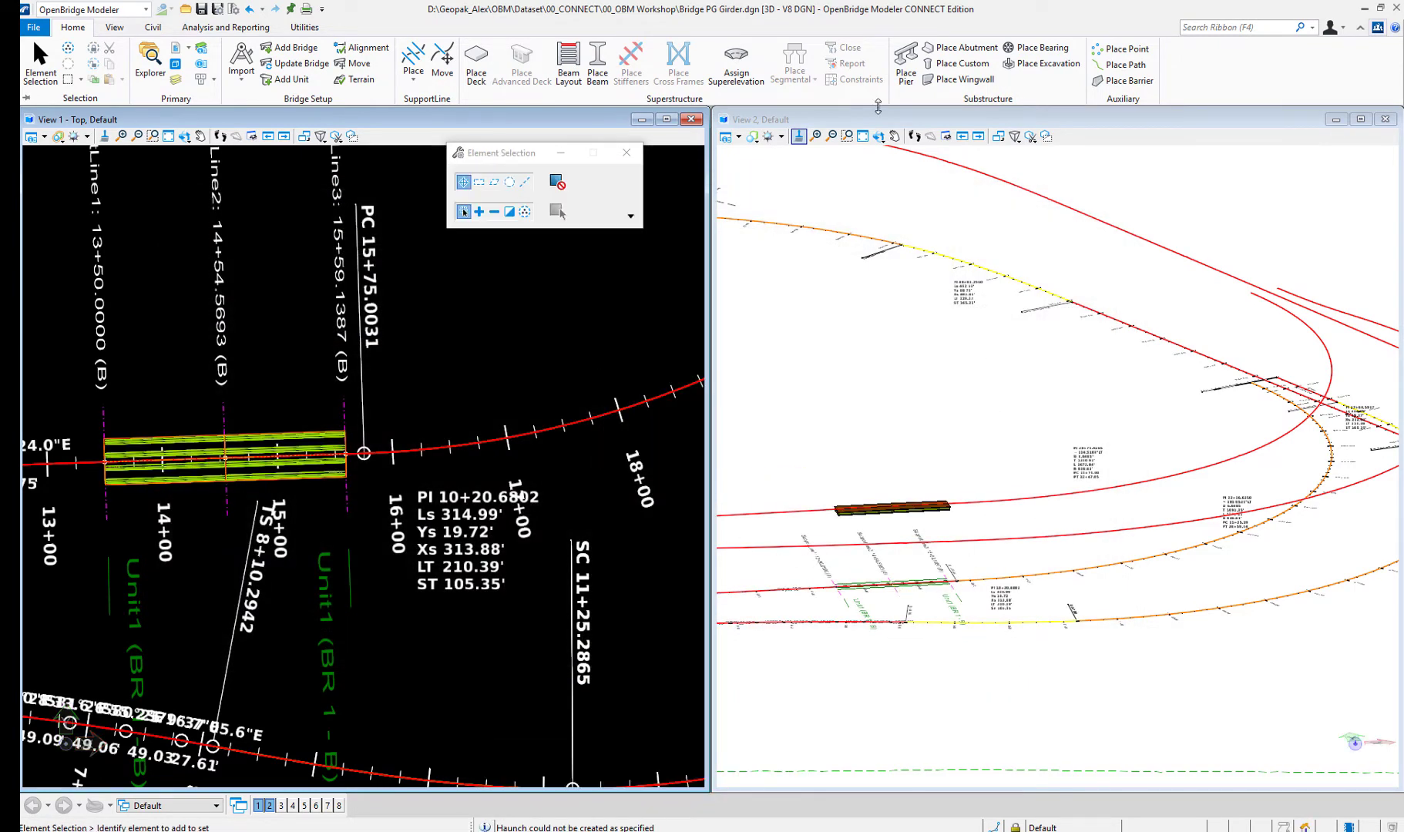
Zoom, rotate and pan View 2 for a close 3D look at the deck end and girders
left_click(847, 136)
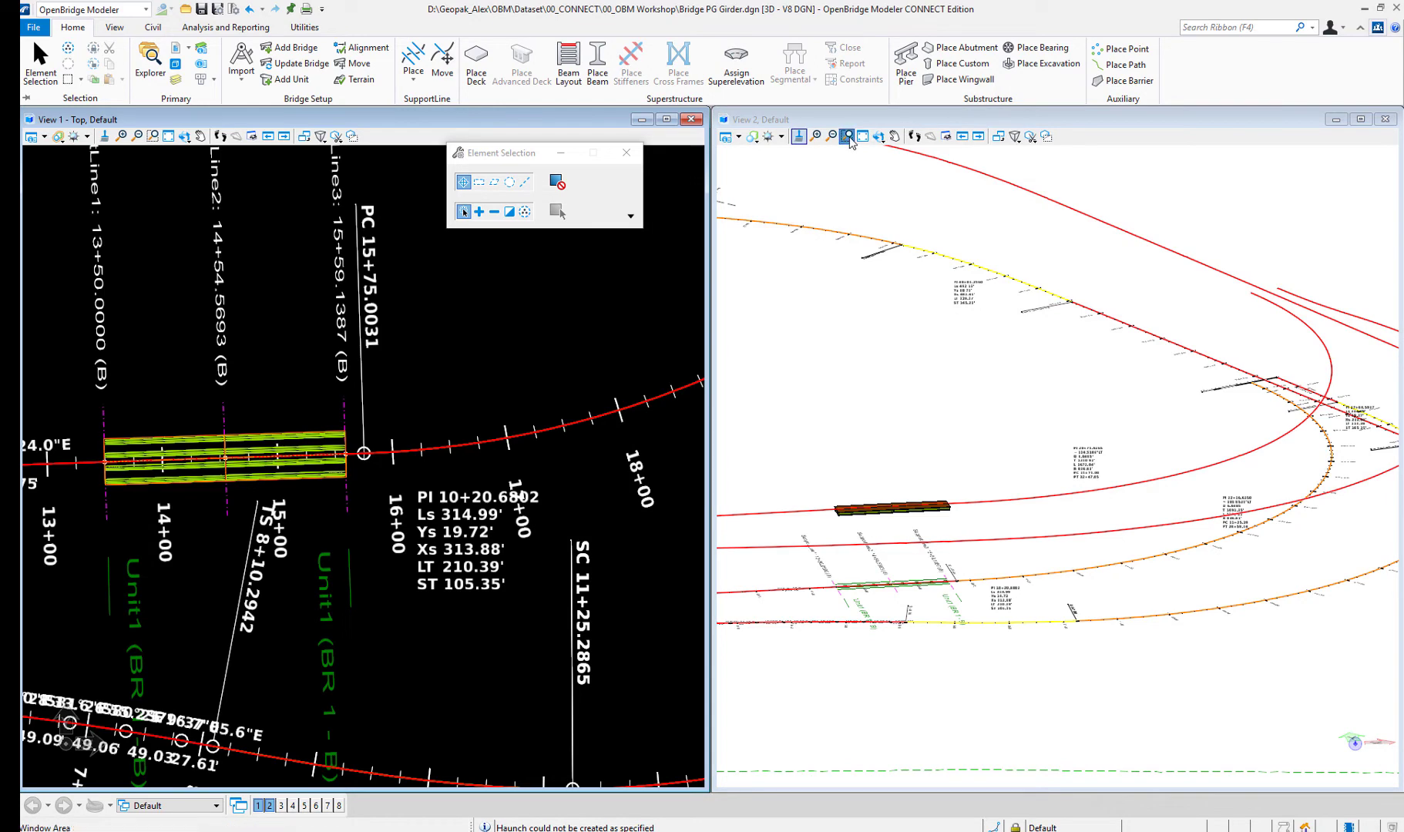
left_click(923, 484)
left_click(989, 535)
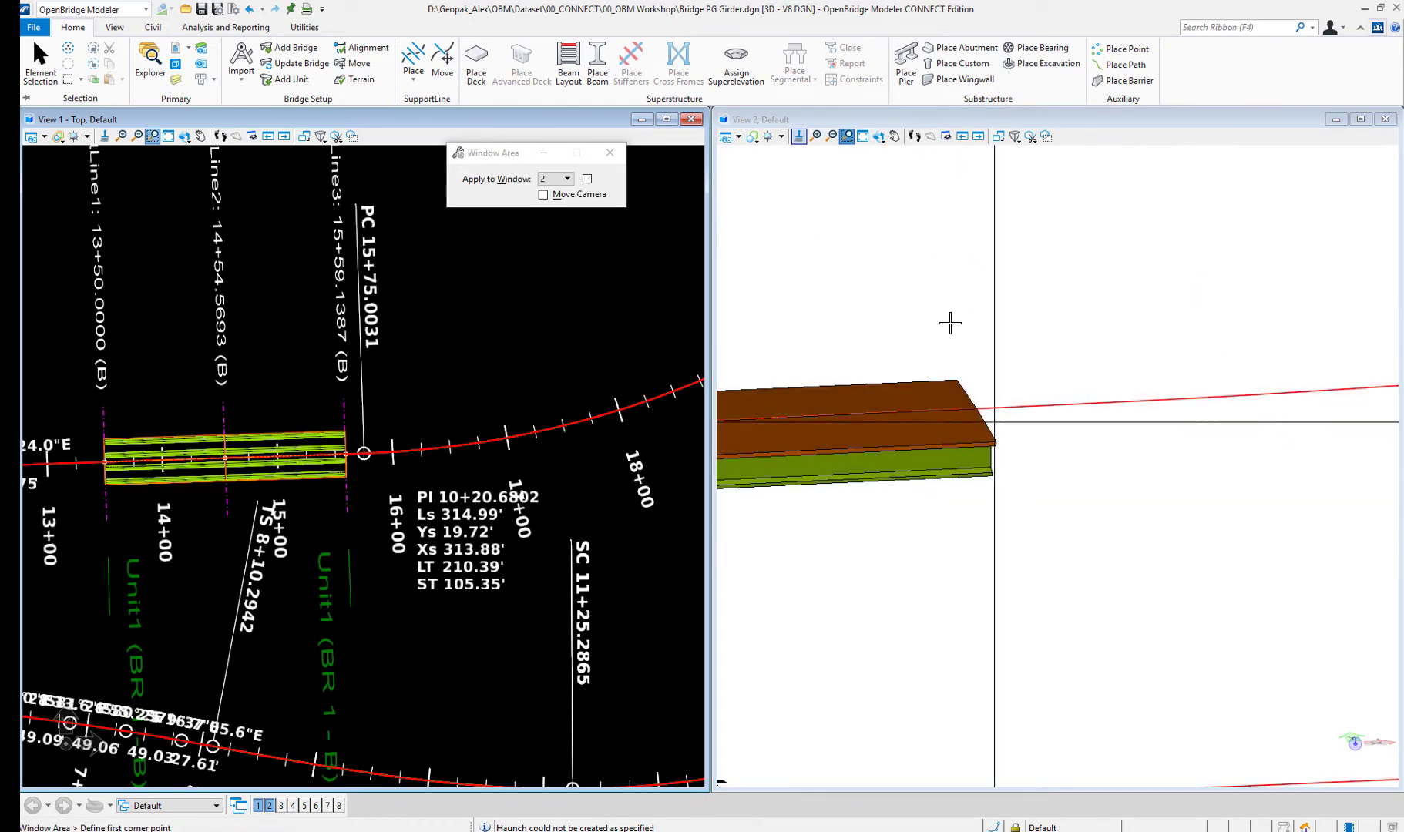
left_click(879, 136)
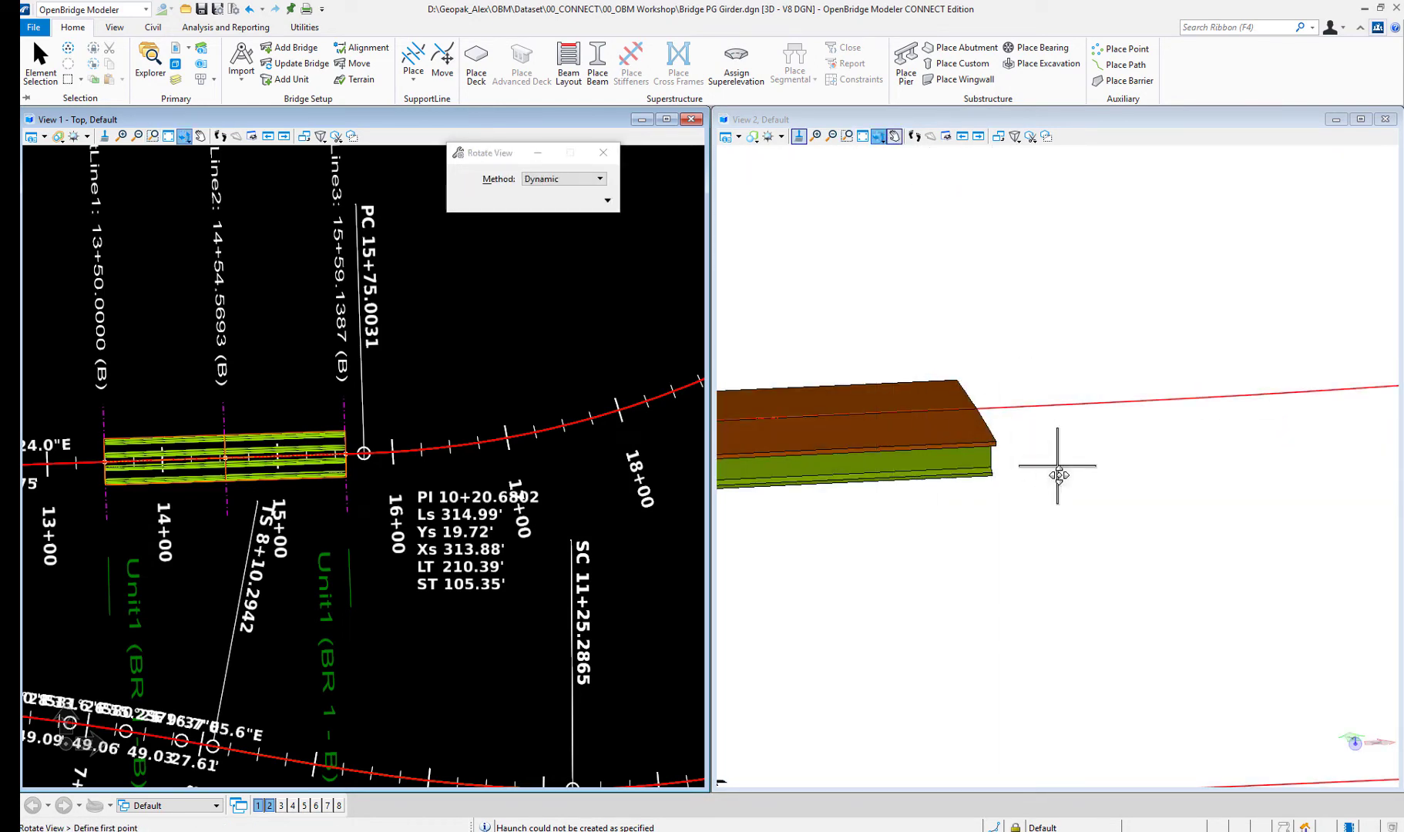
left_click(1057, 466)
left_click(974, 338)
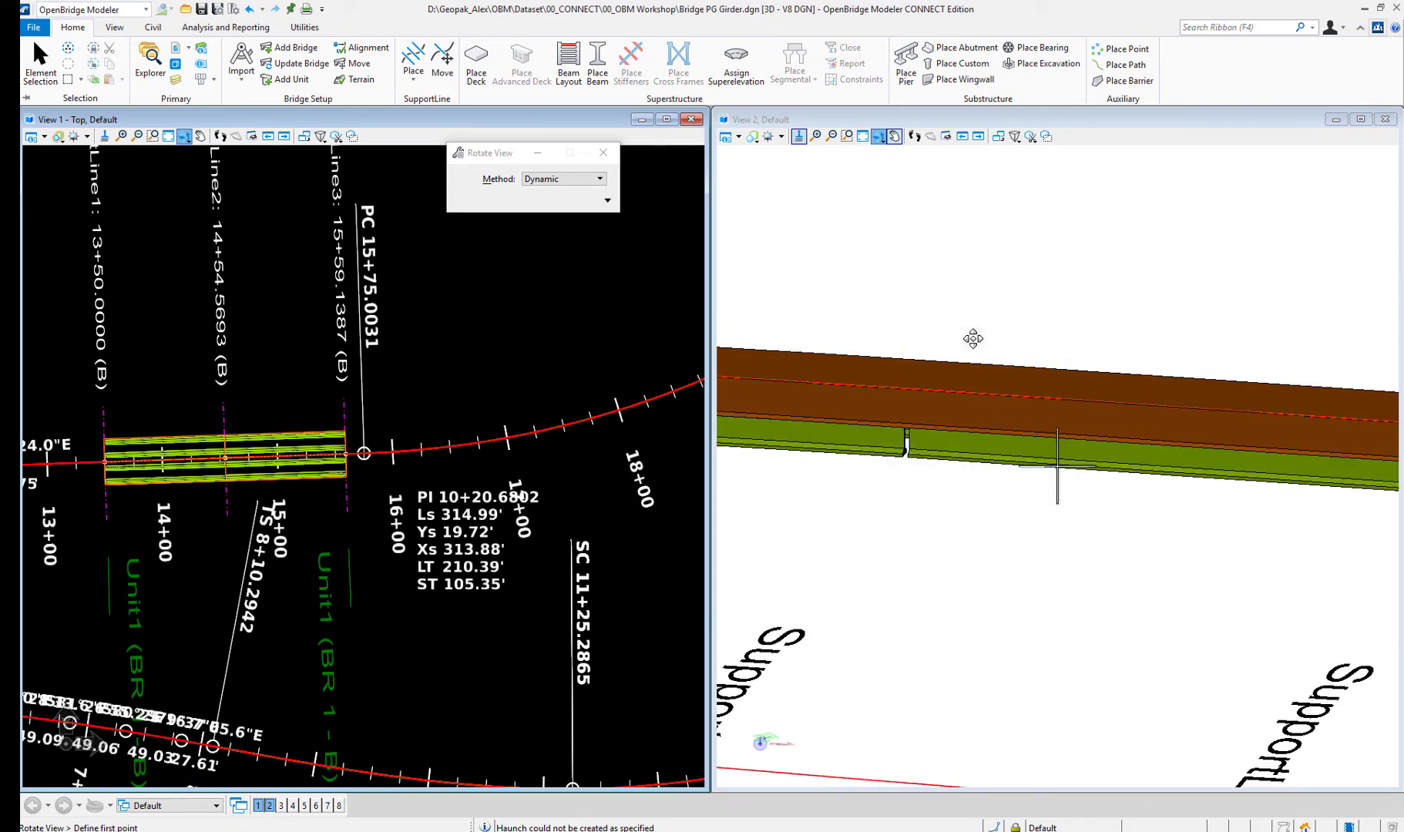
left_click(894, 137)
left_click_drag(1263, 469, 1061, 445)
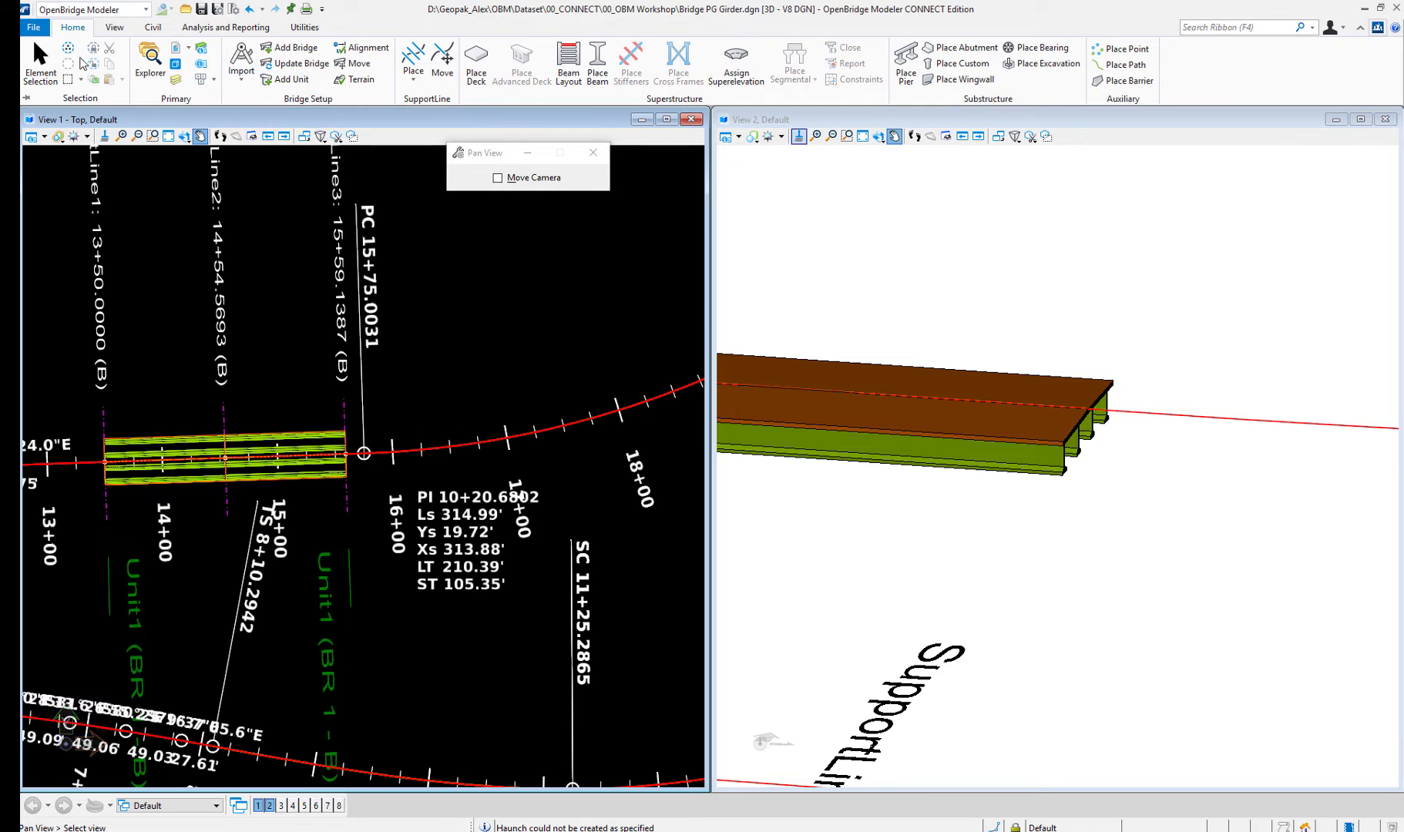
left_click(150, 73)
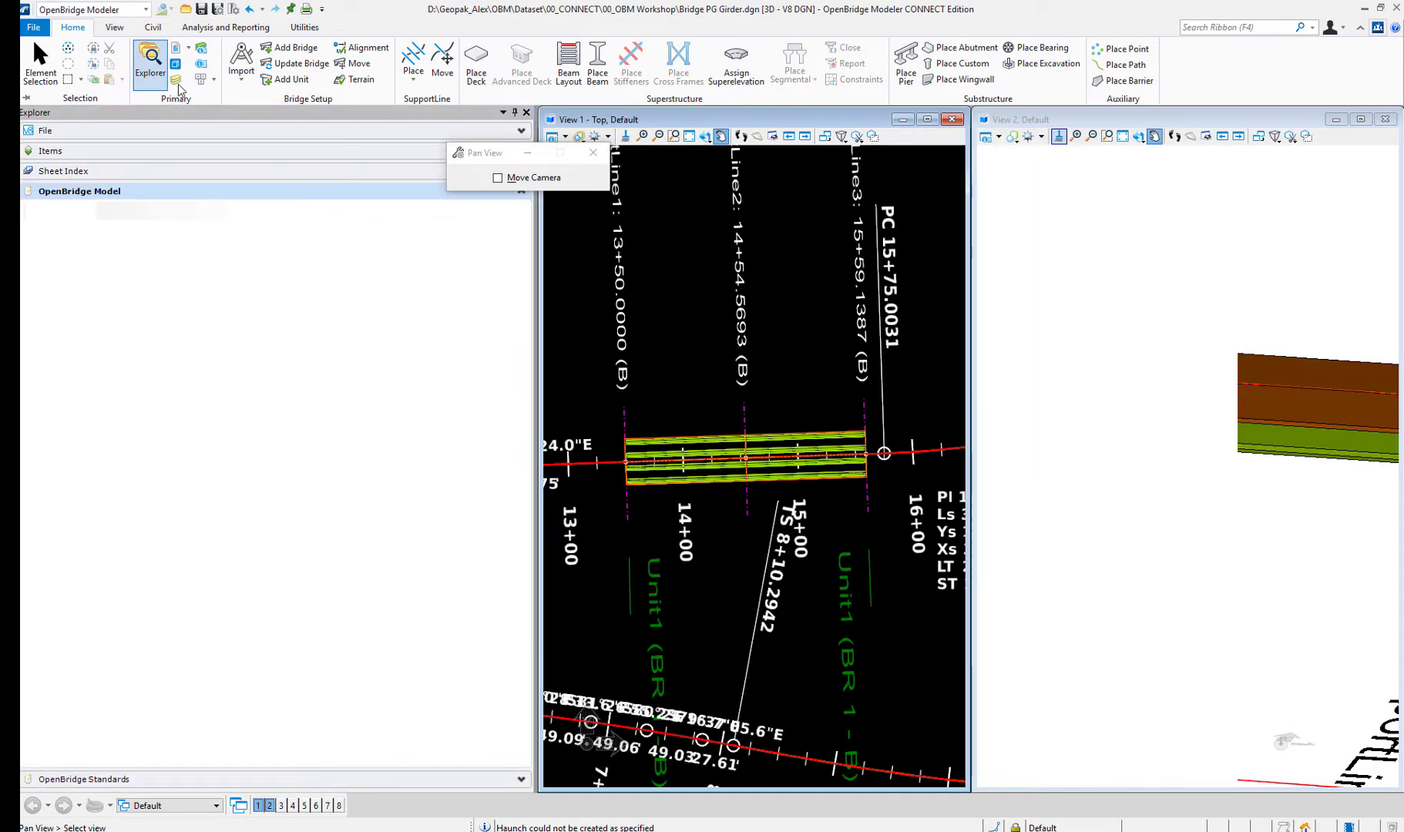
left_click(31, 250)
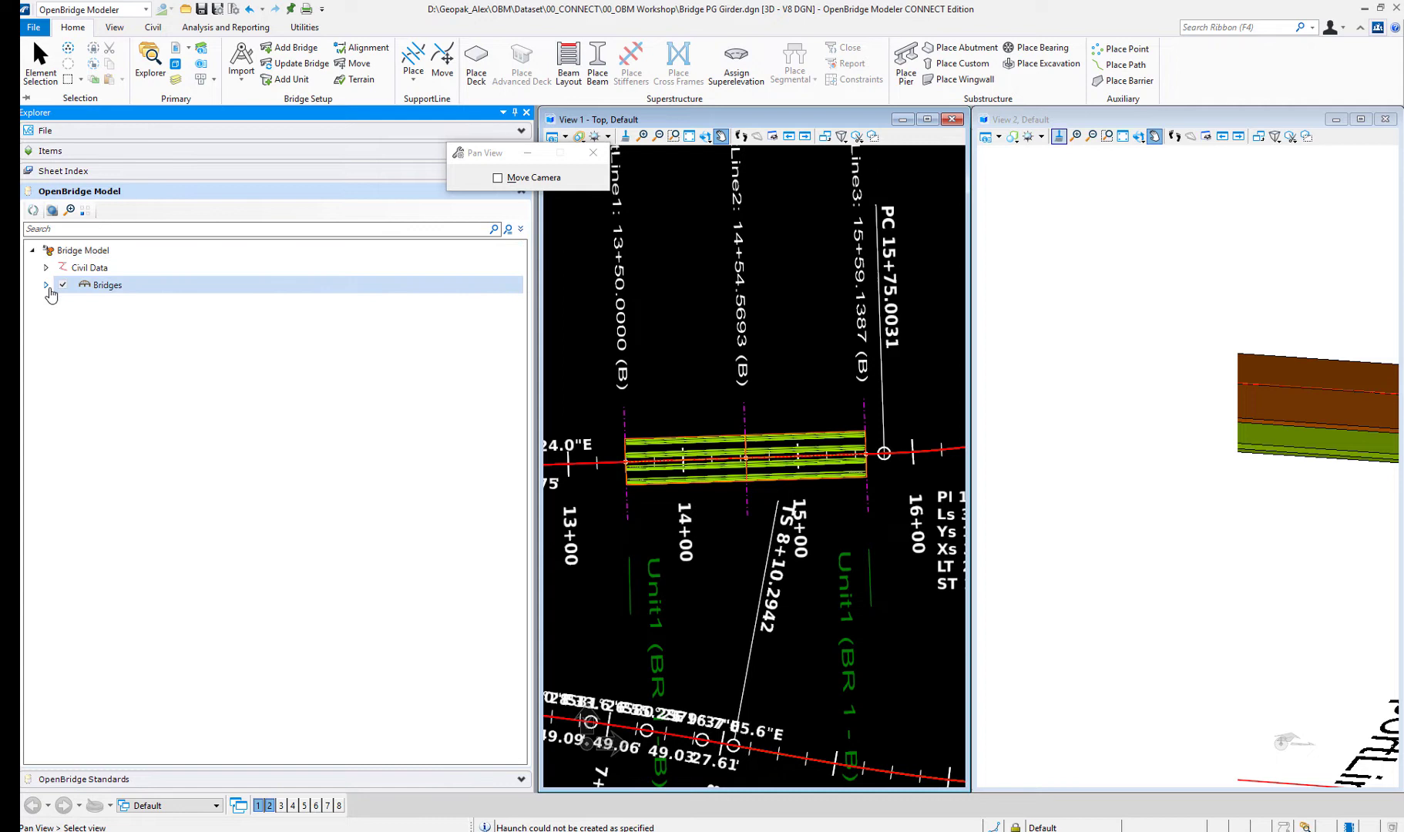
left_click(46, 284)
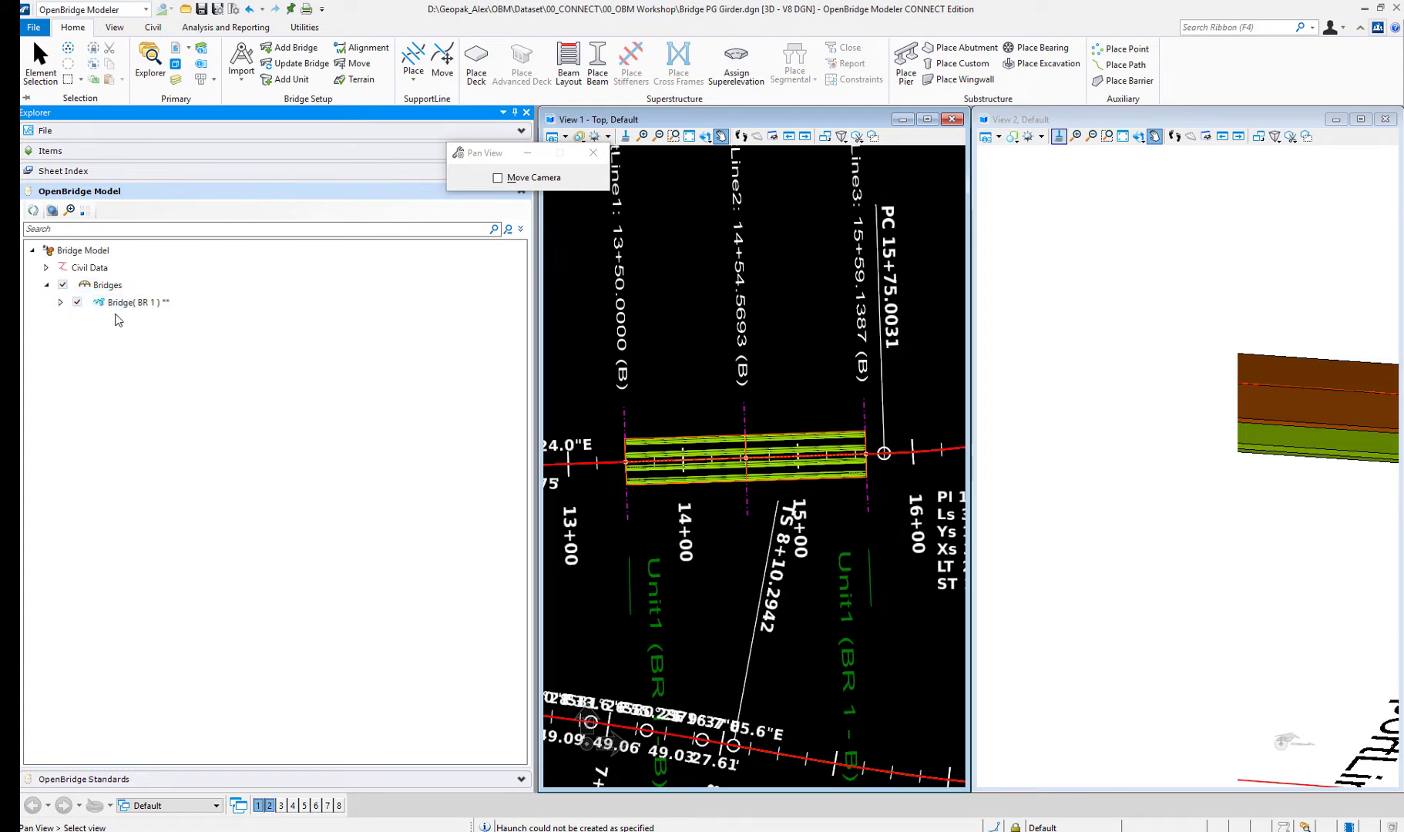
left_click(61, 303)
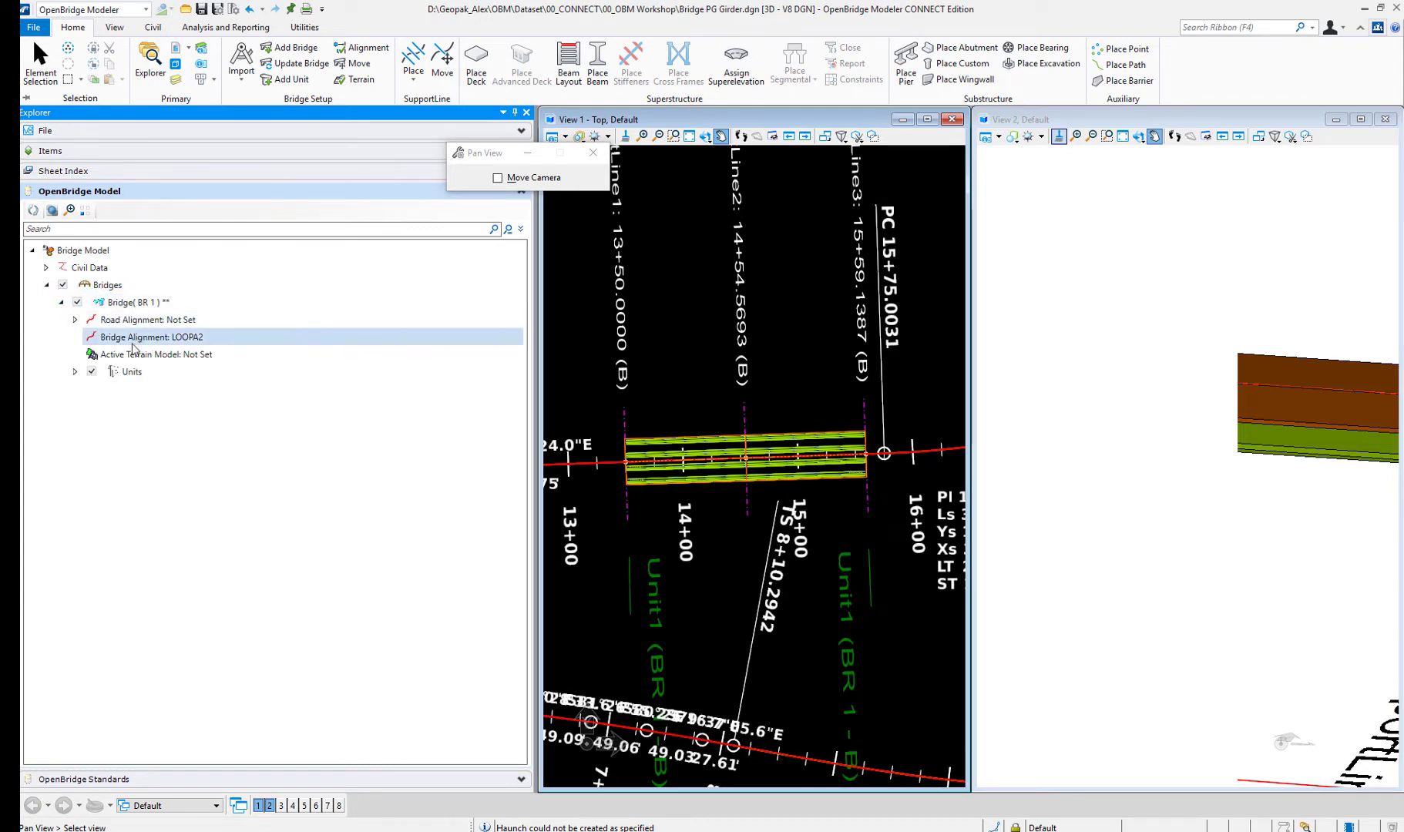
left_click(75, 372)
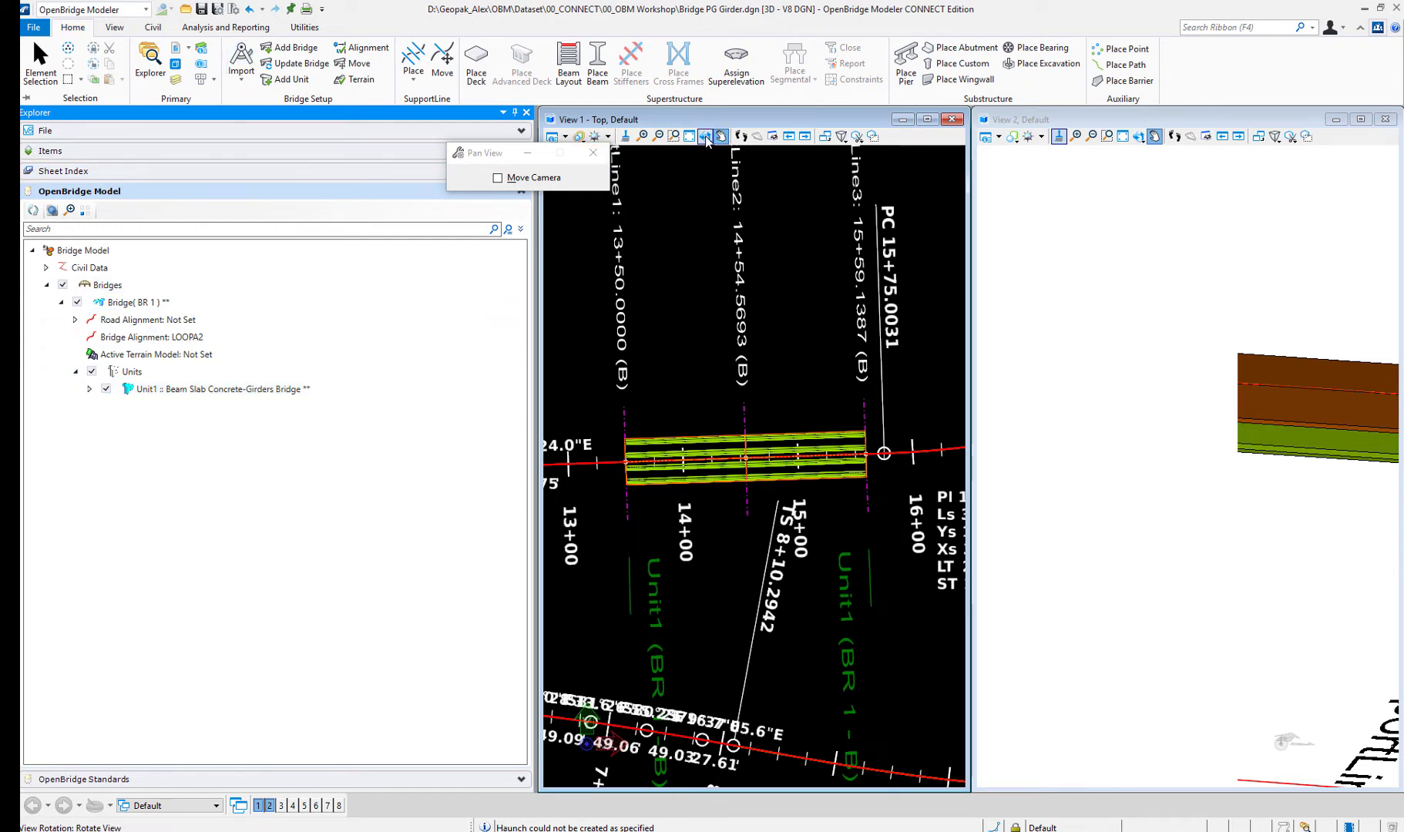
left_click(527, 113)
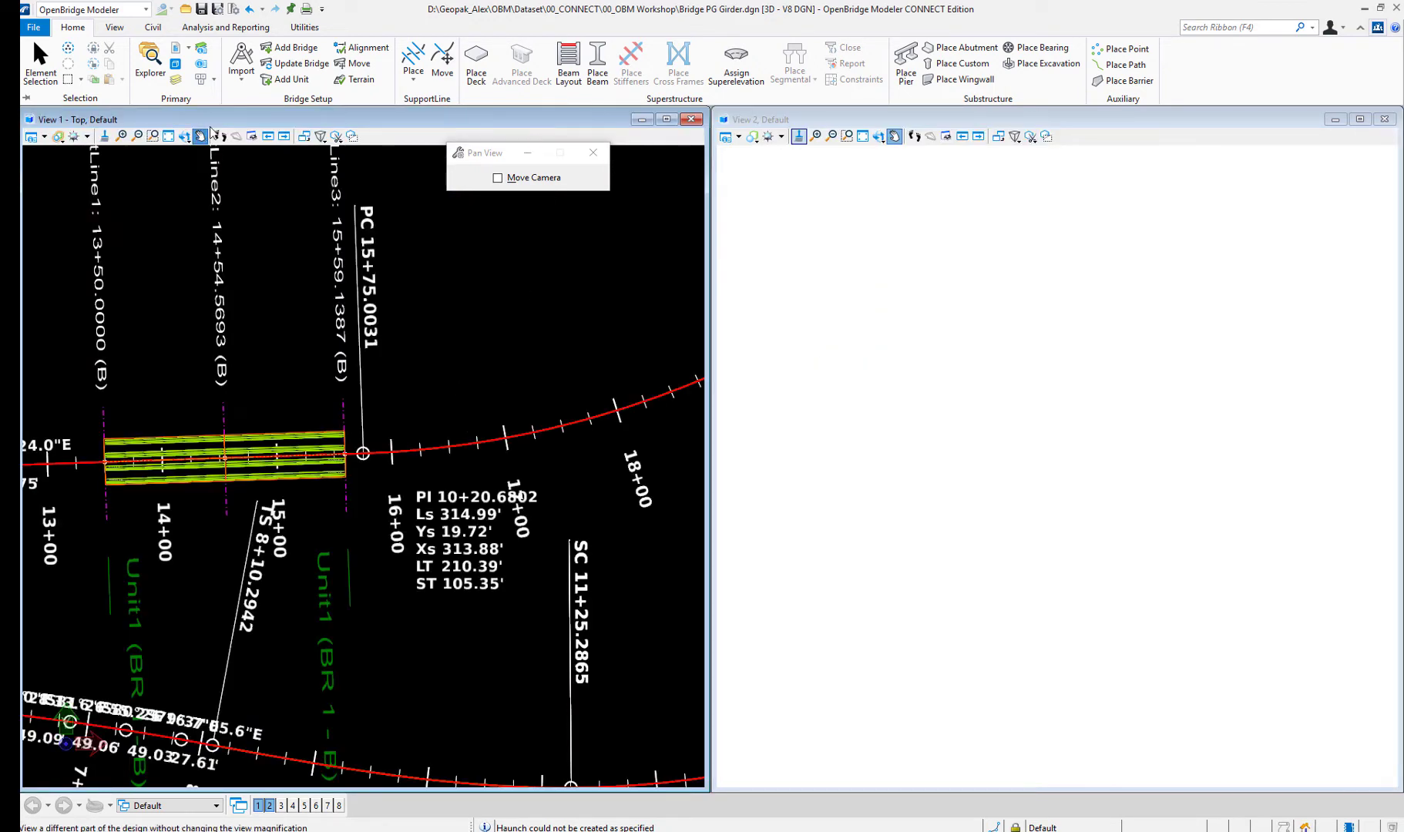
Add Unit2, described as Steel 3spans, as a Beam Slab (Steel Girders) unit at the bridge end
left_click(291, 79)
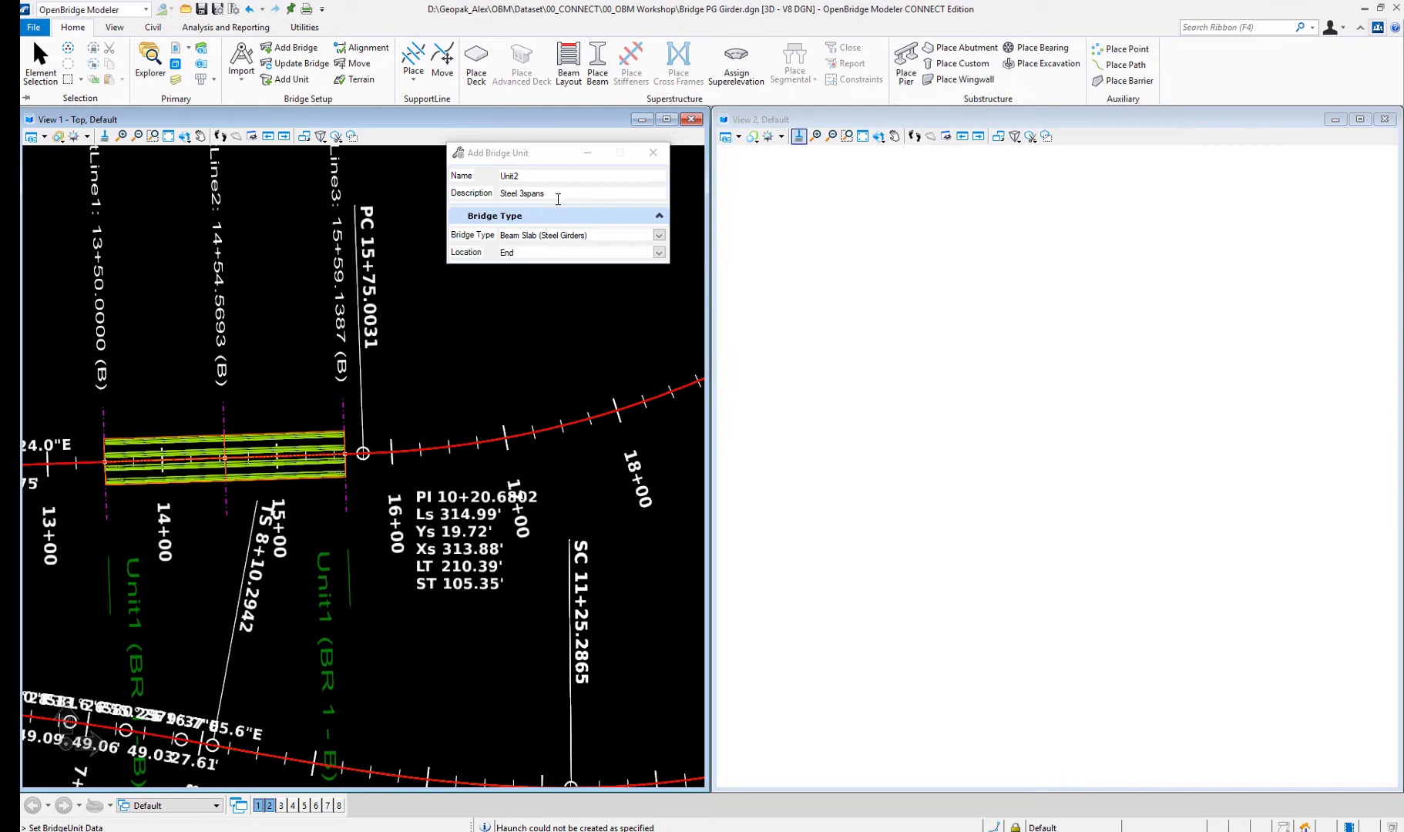
left_click(660, 237)
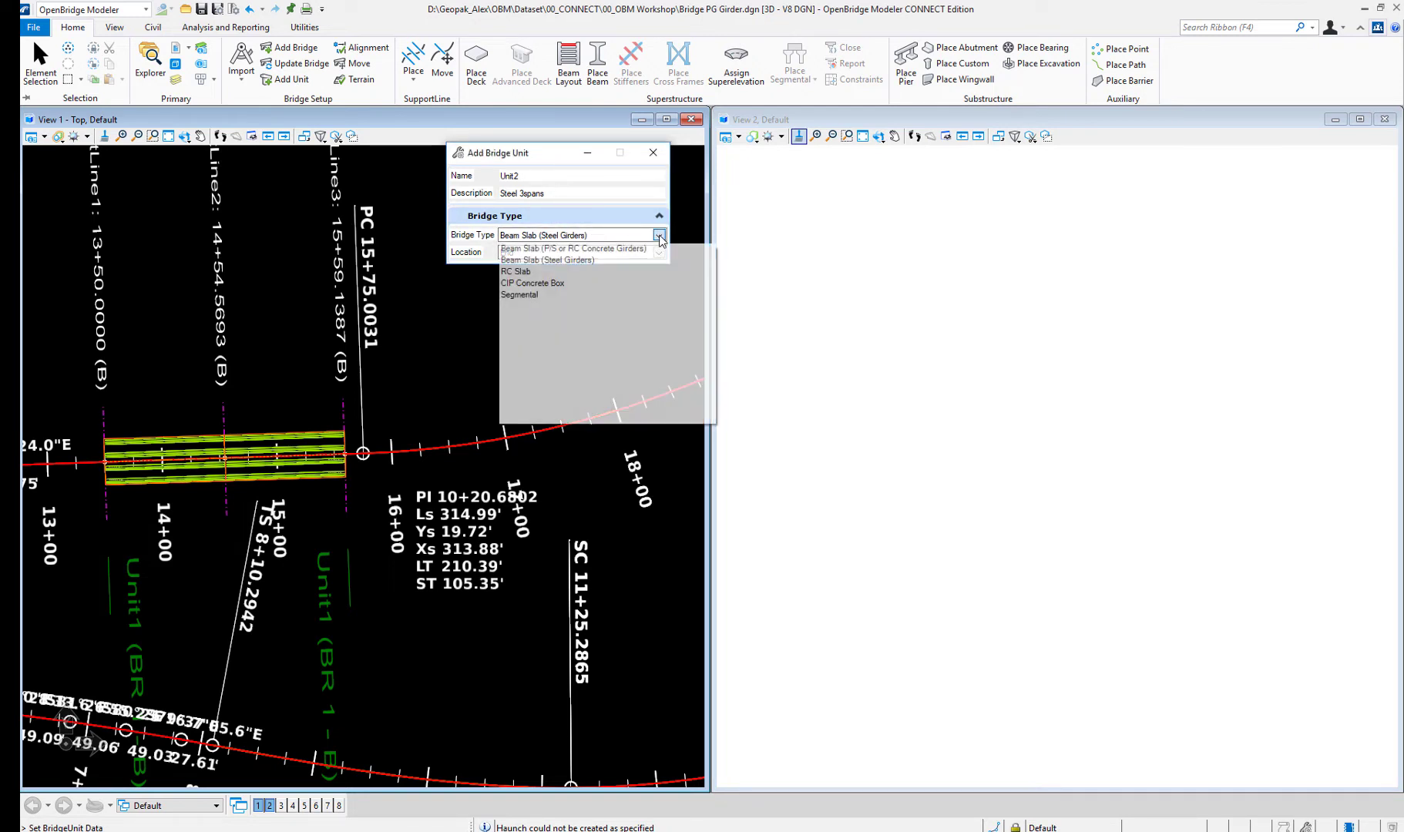
left_click(549, 261)
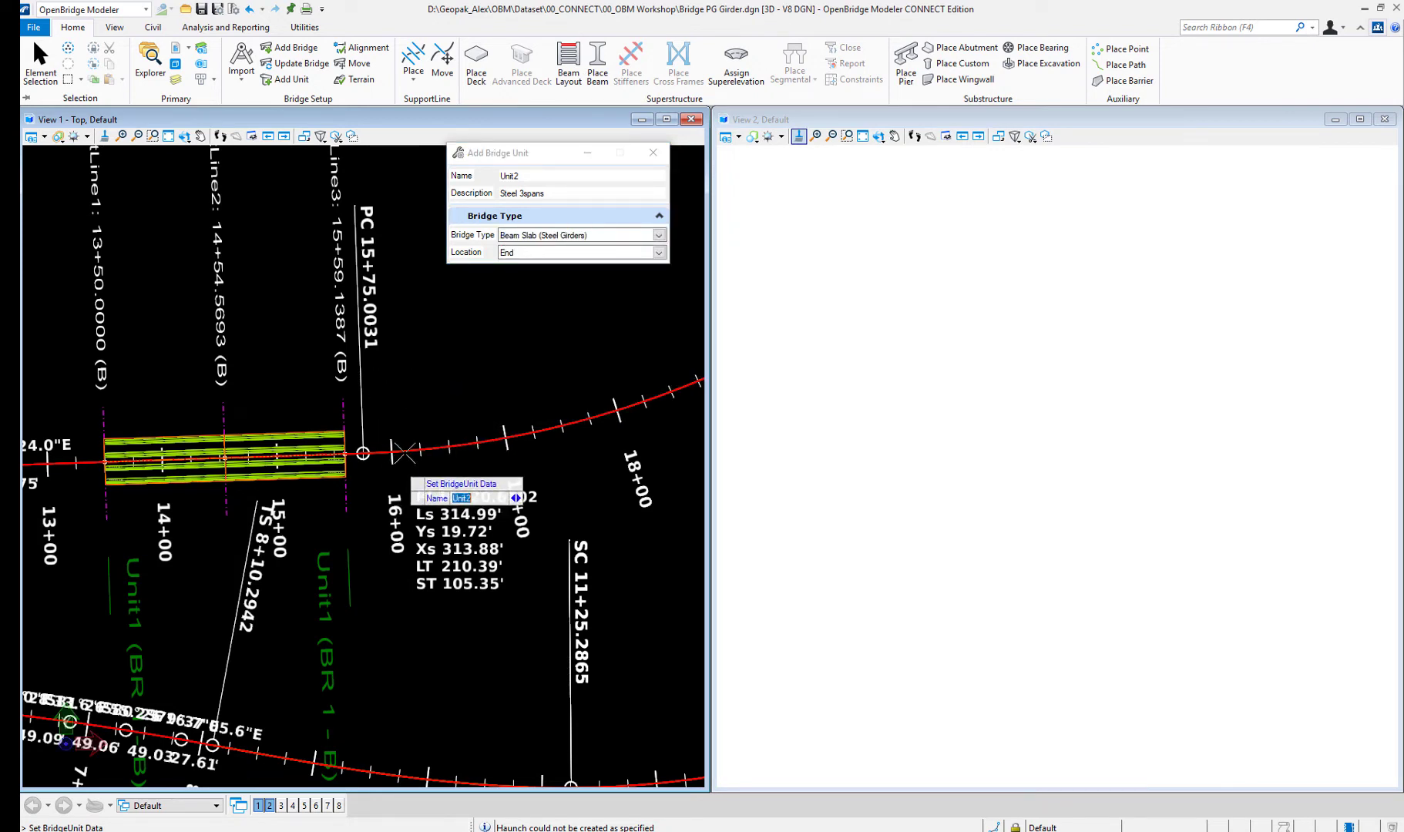
left_click(405, 406)
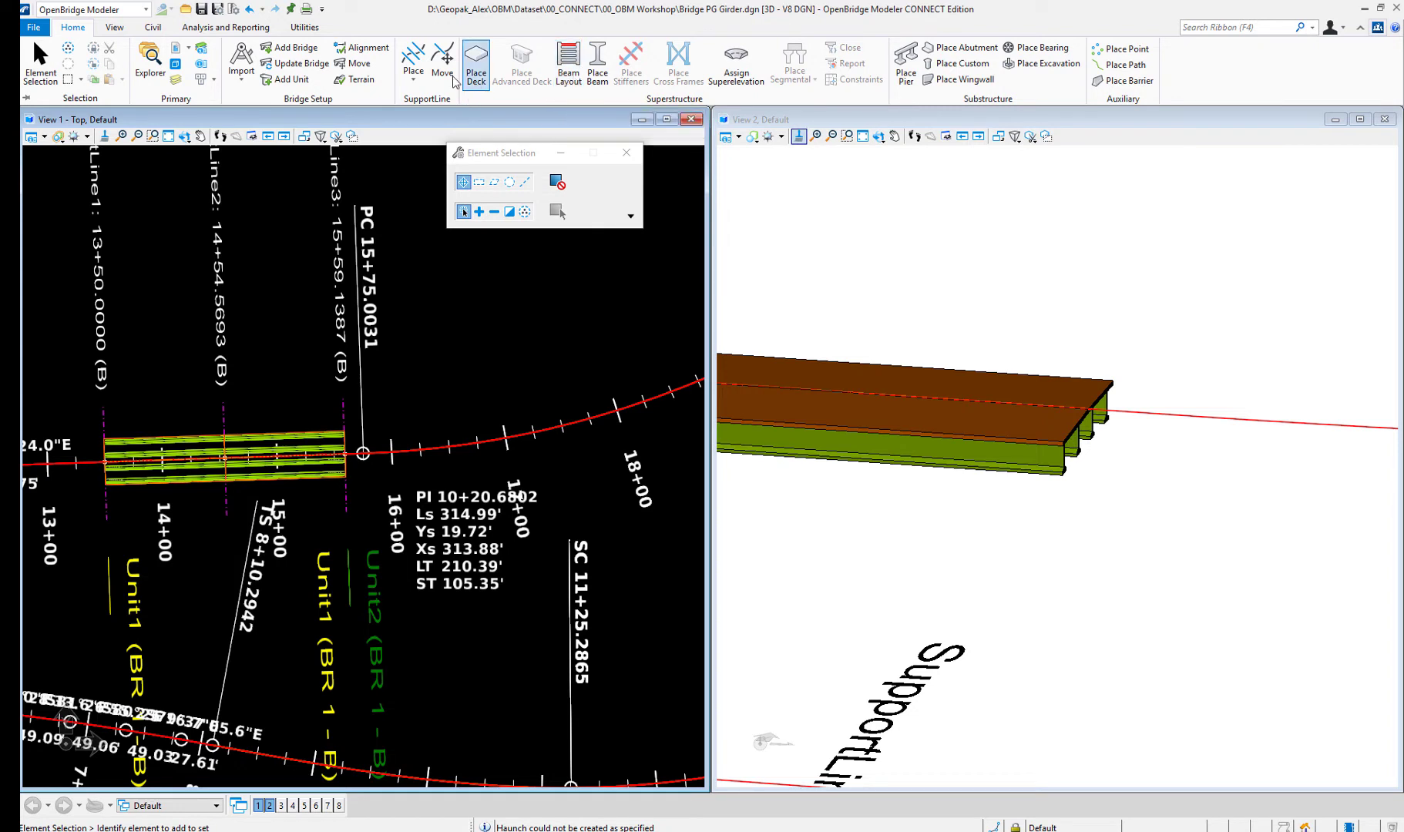
Place two support lines at stations 16+31.7198 and 17+31.7083, 99.988 apart
left_click(414, 77)
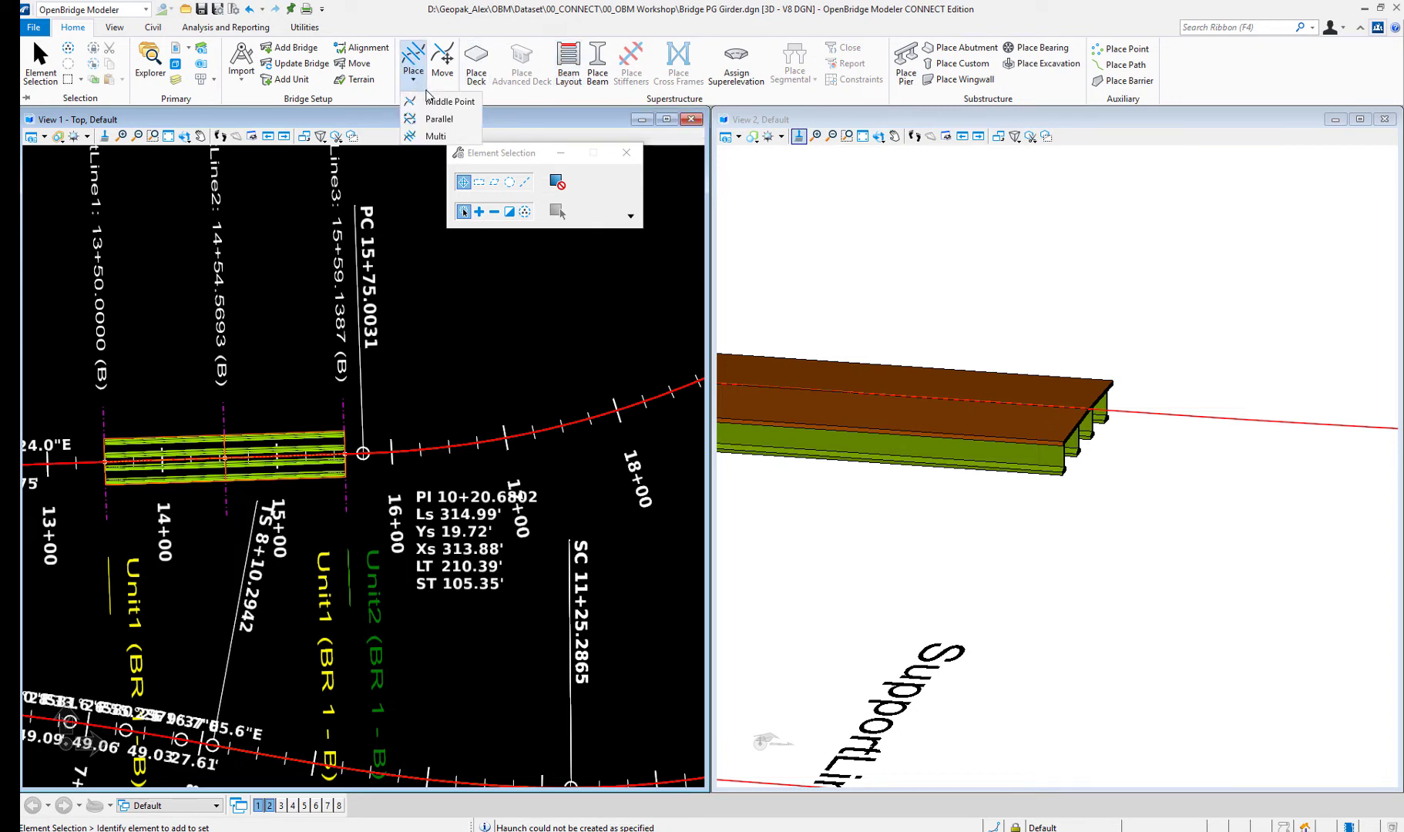
left_click(432, 136)
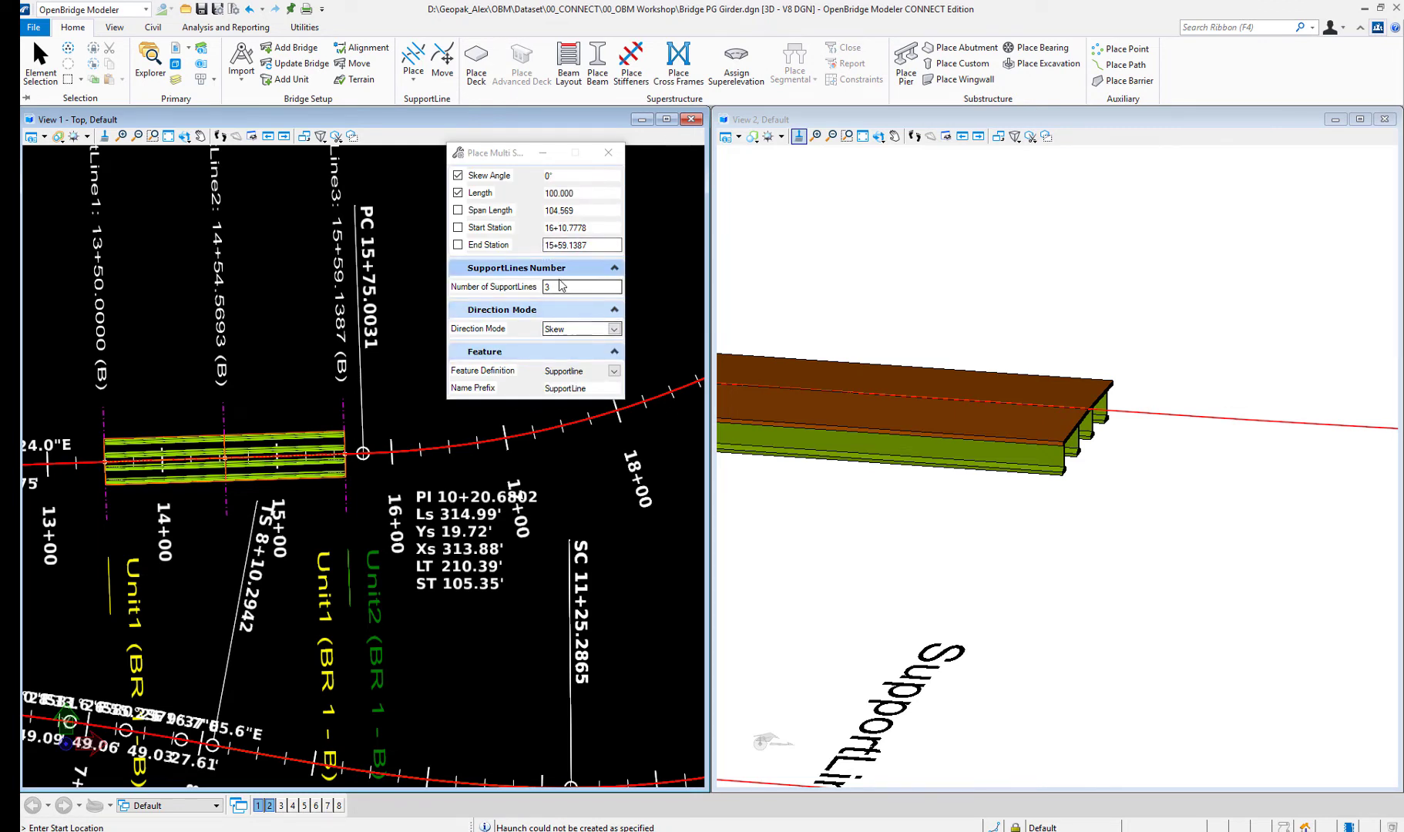
left_click(560, 286)
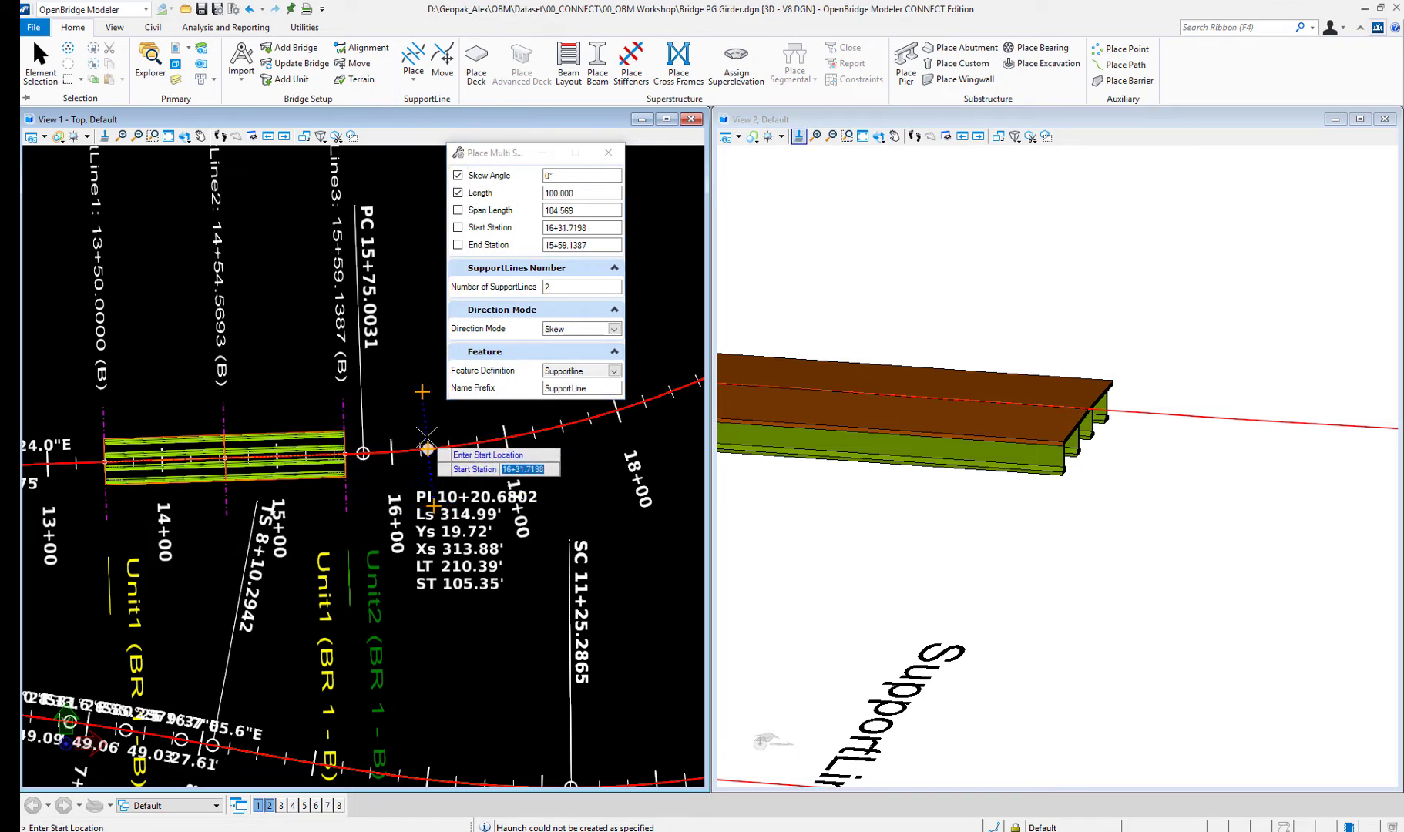
left_click(427, 447)
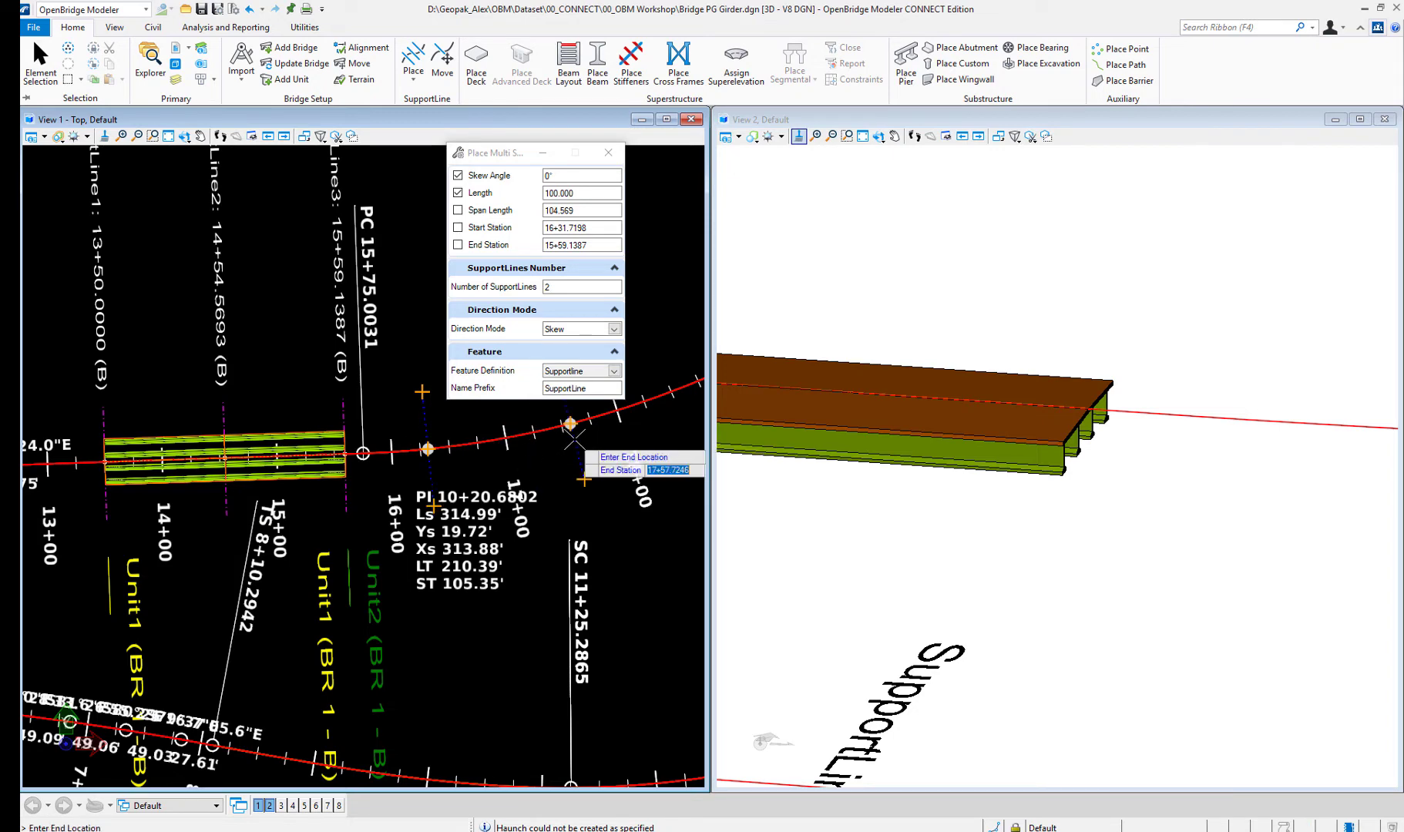
left_click(544, 429)
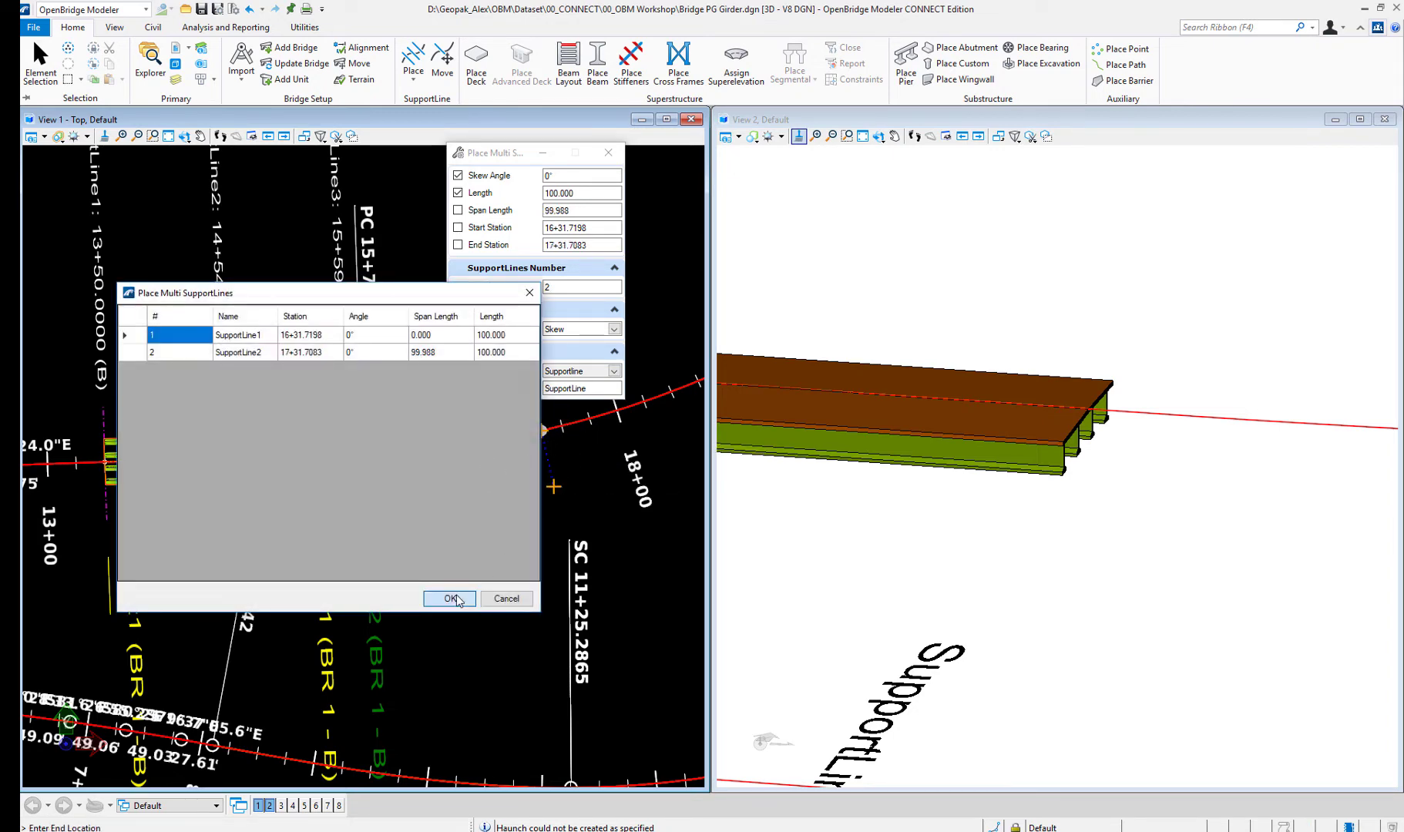
left_click(451, 599)
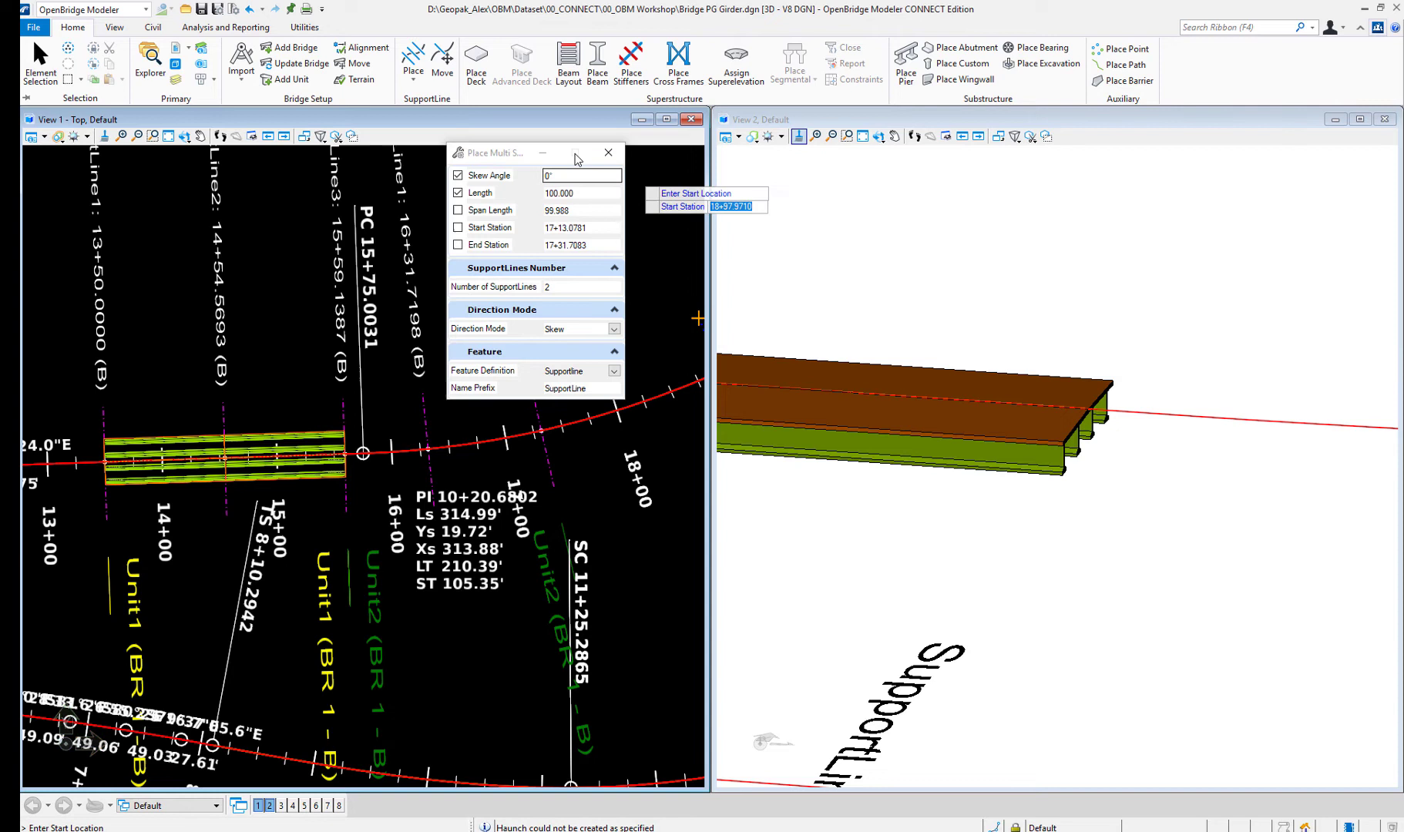
left_click_drag(577, 160, 932, 181)
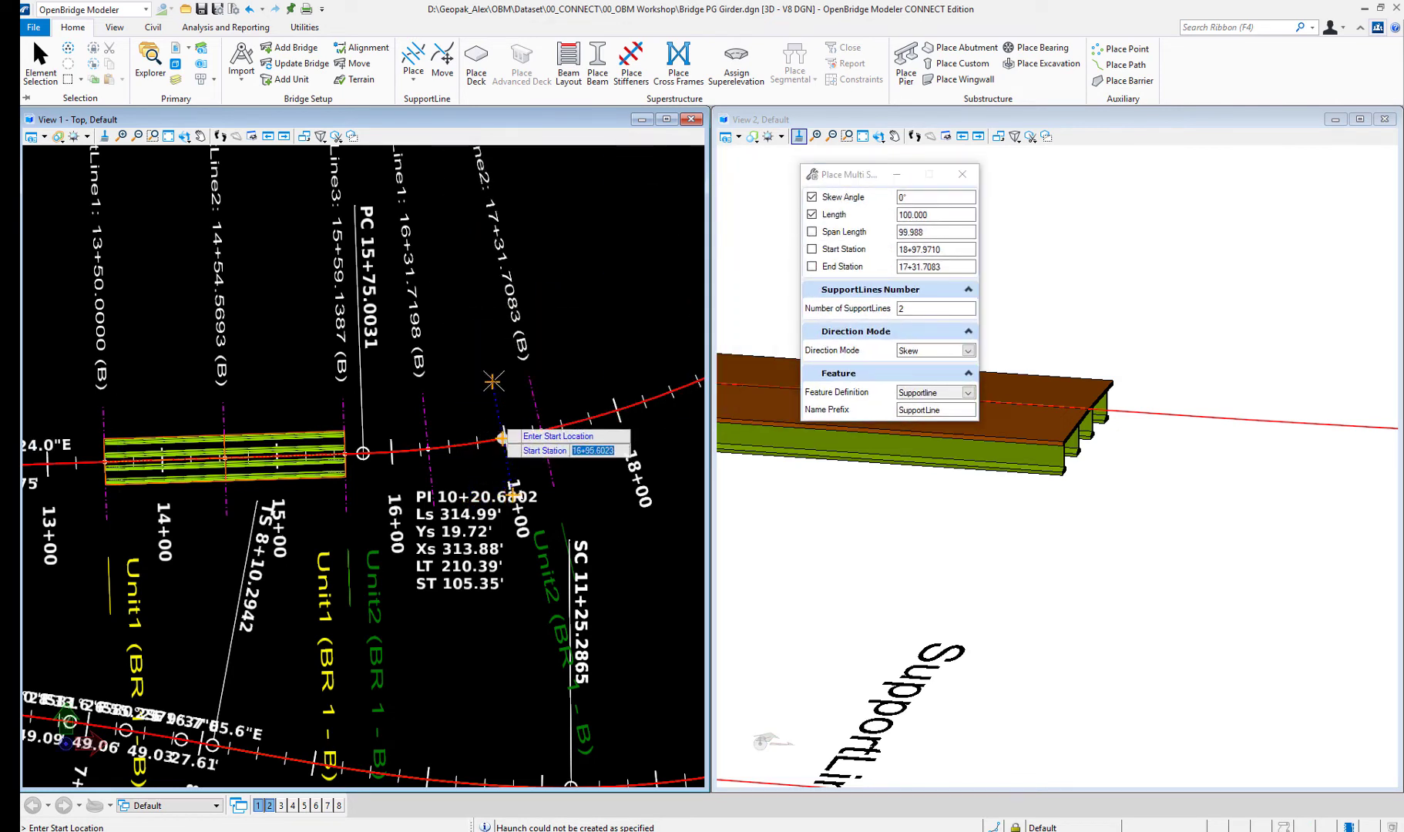
right_click(483, 361)
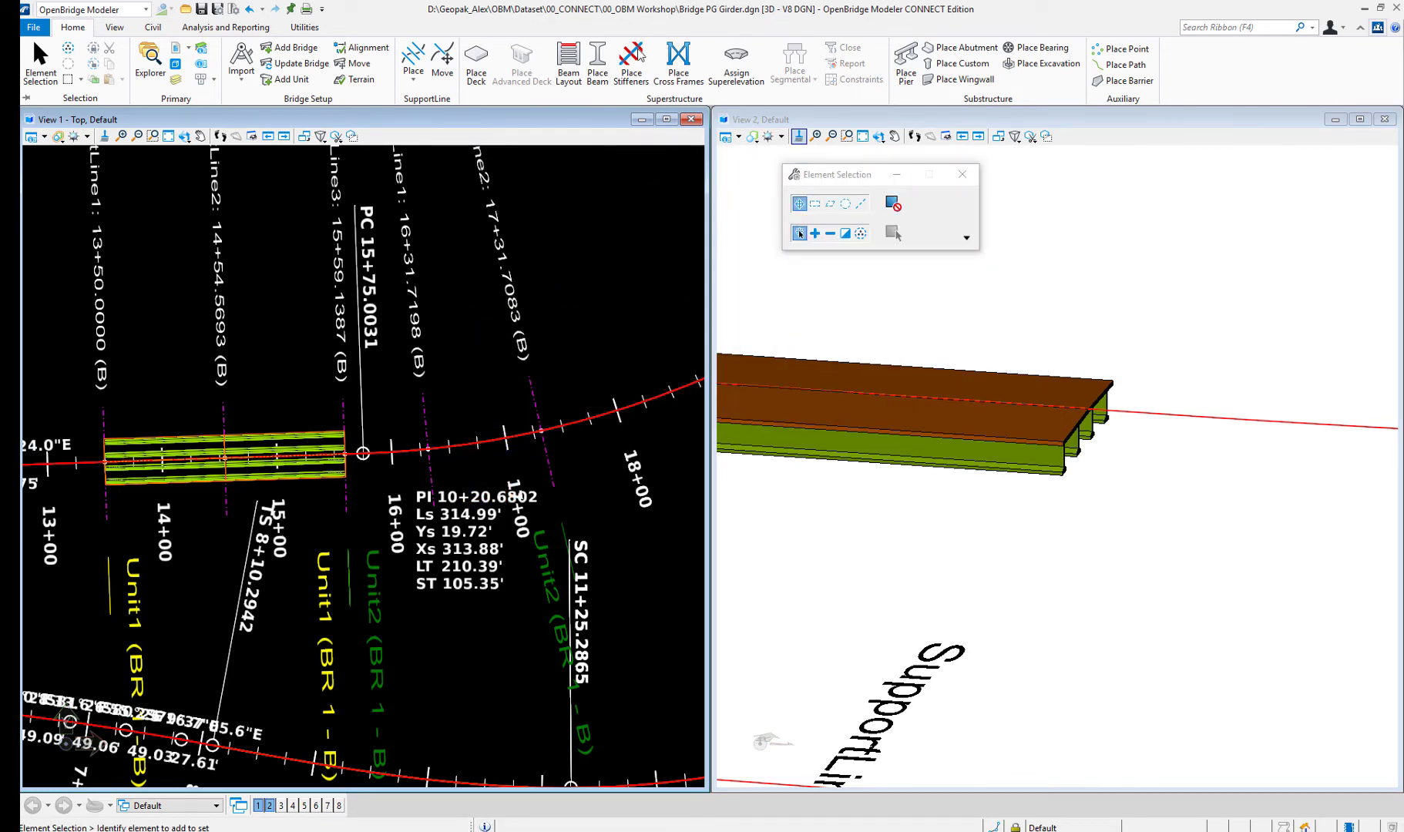
Attempt a beam layout on the new span and dismiss the no-deck warning
left_click(569, 72)
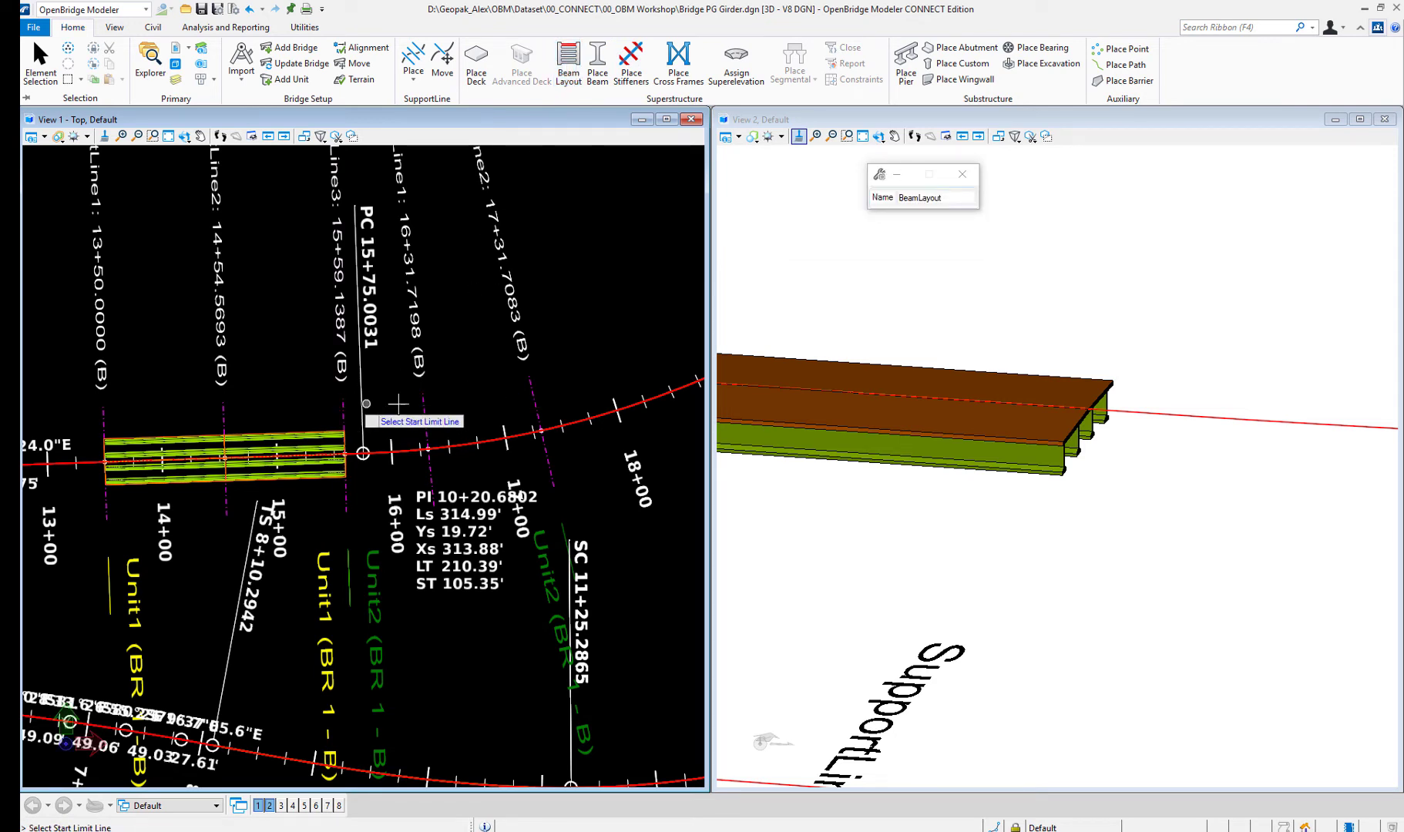
left_click(542, 393)
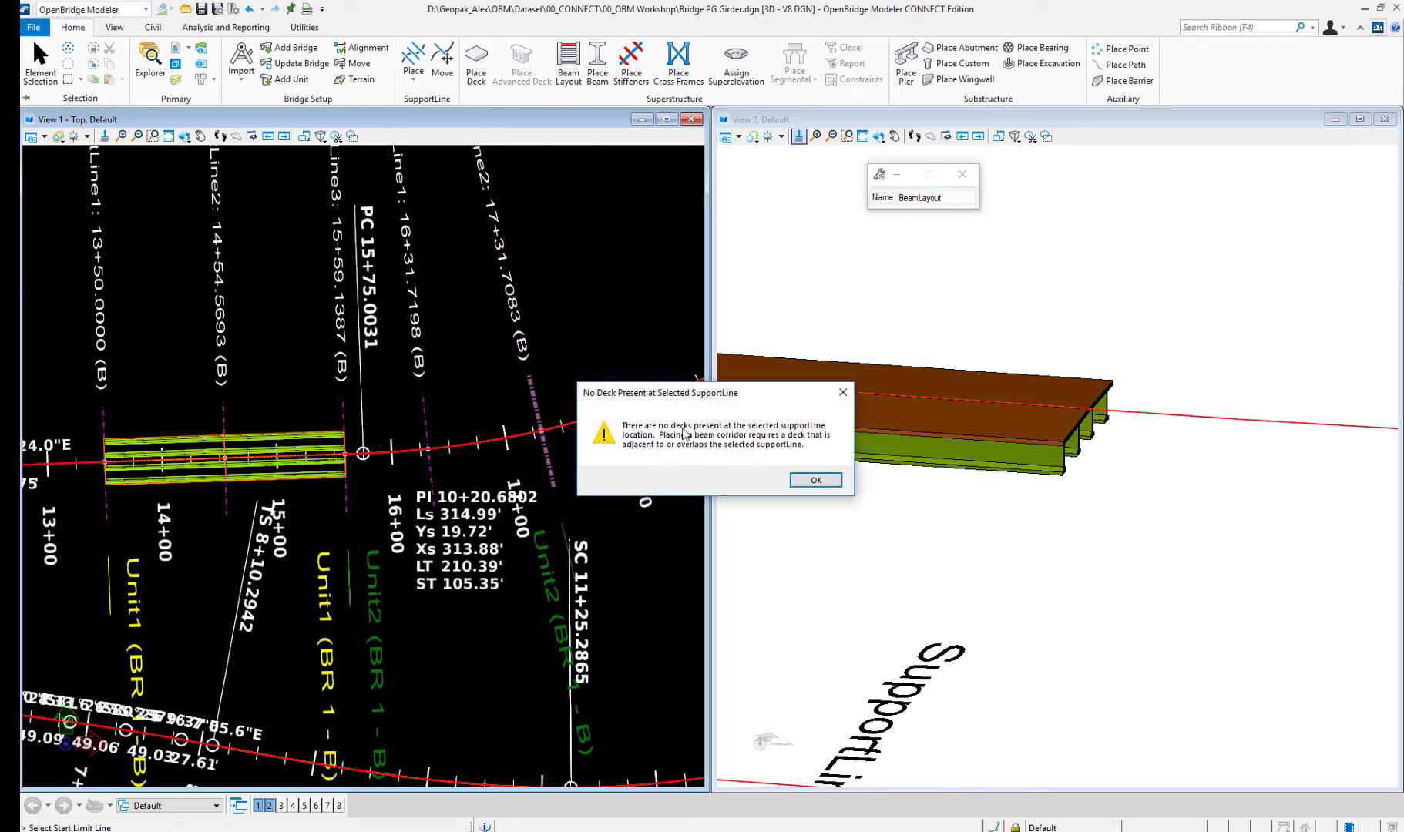
left_click(816, 480)
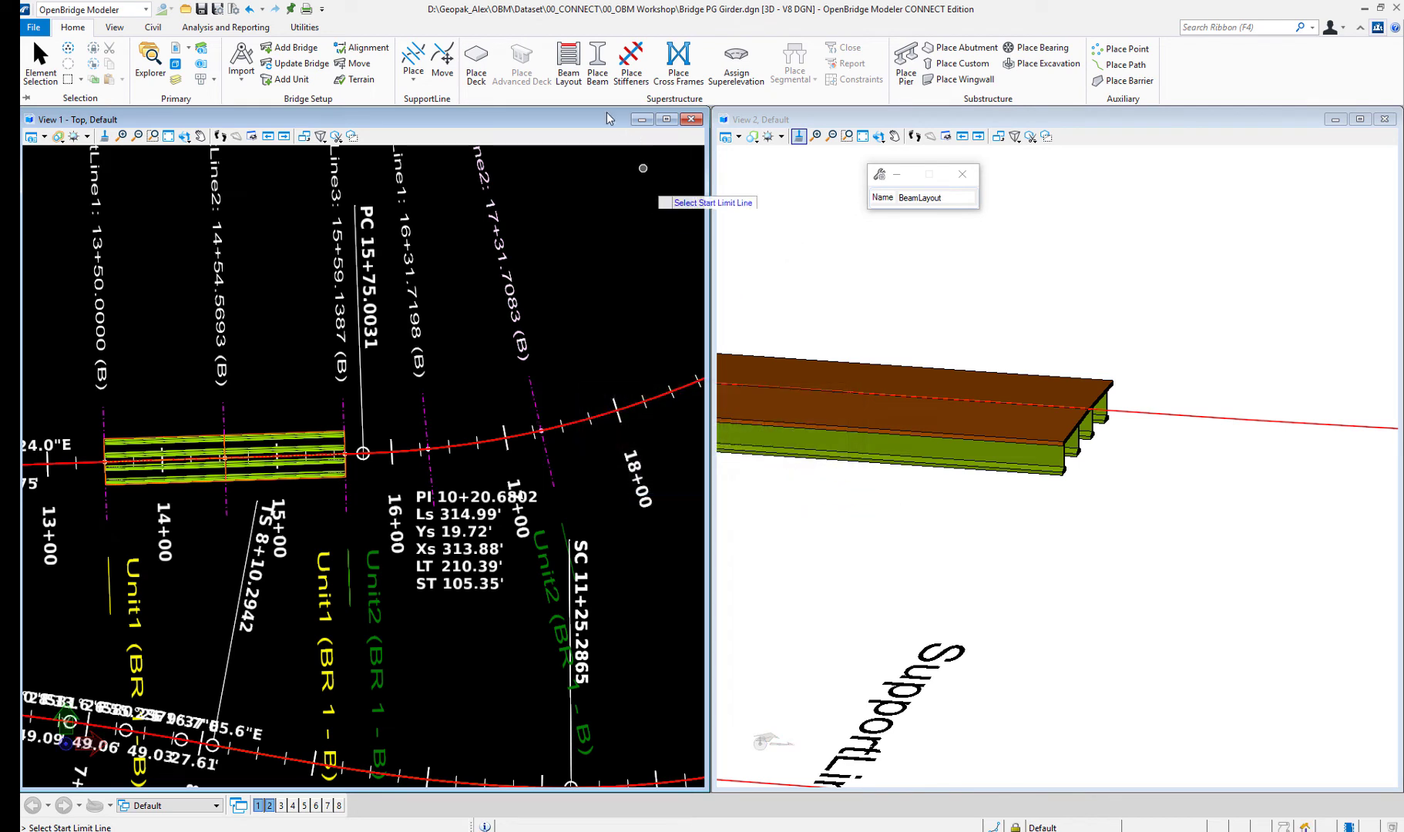
Place a deck from SupportLine3 to the 17+31.7083 support line
left_click(476, 63)
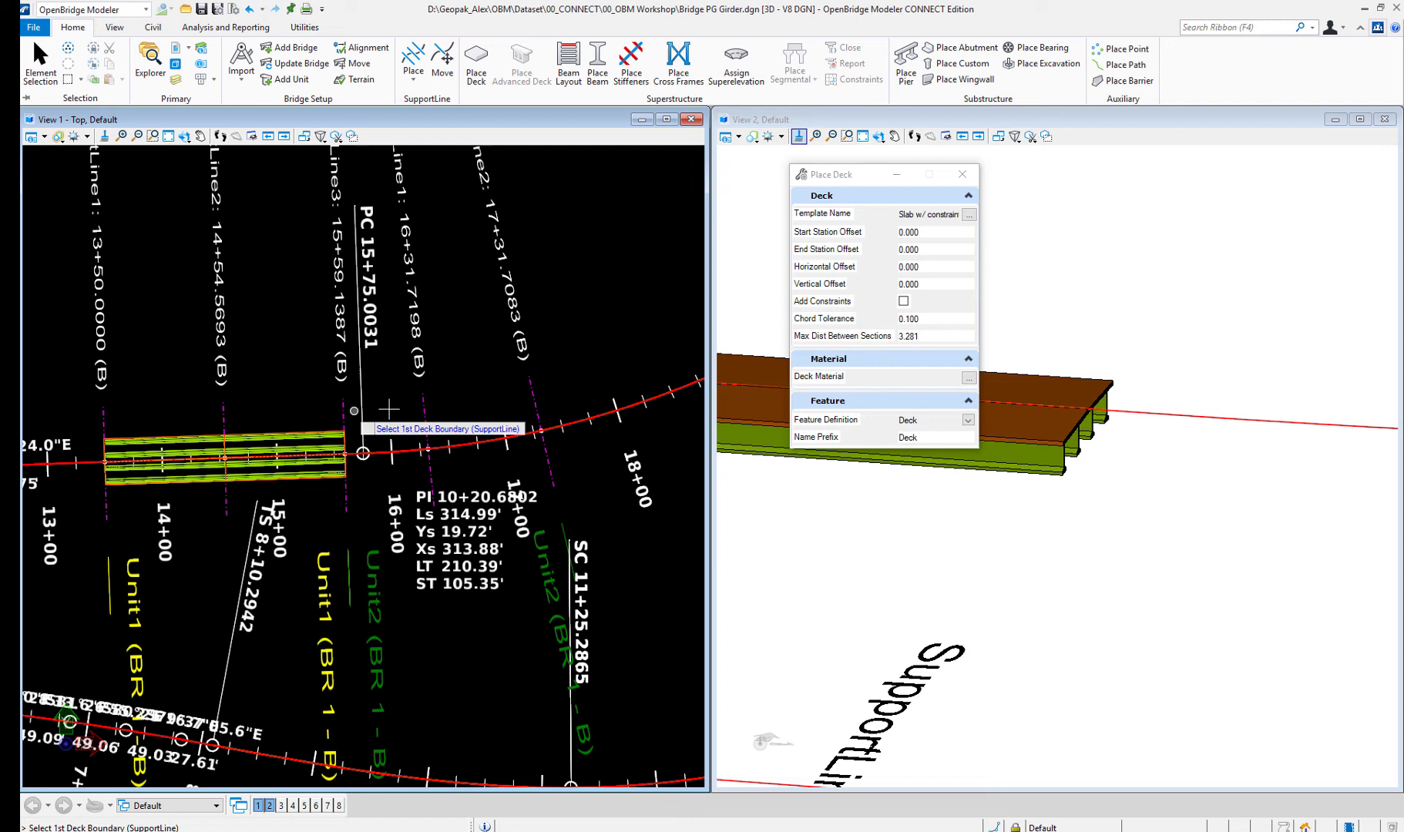
left_click(529, 393)
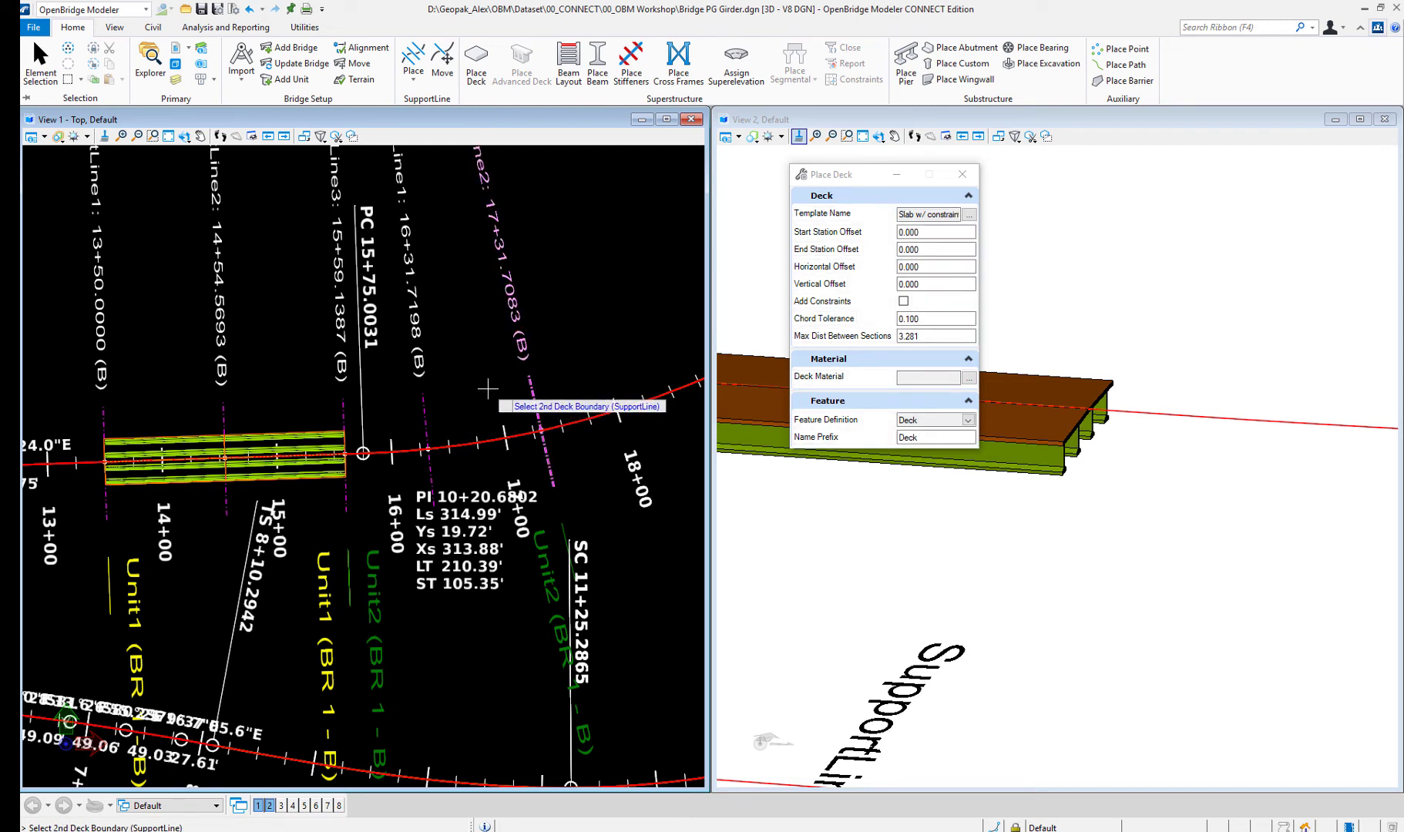
left_click(341, 399)
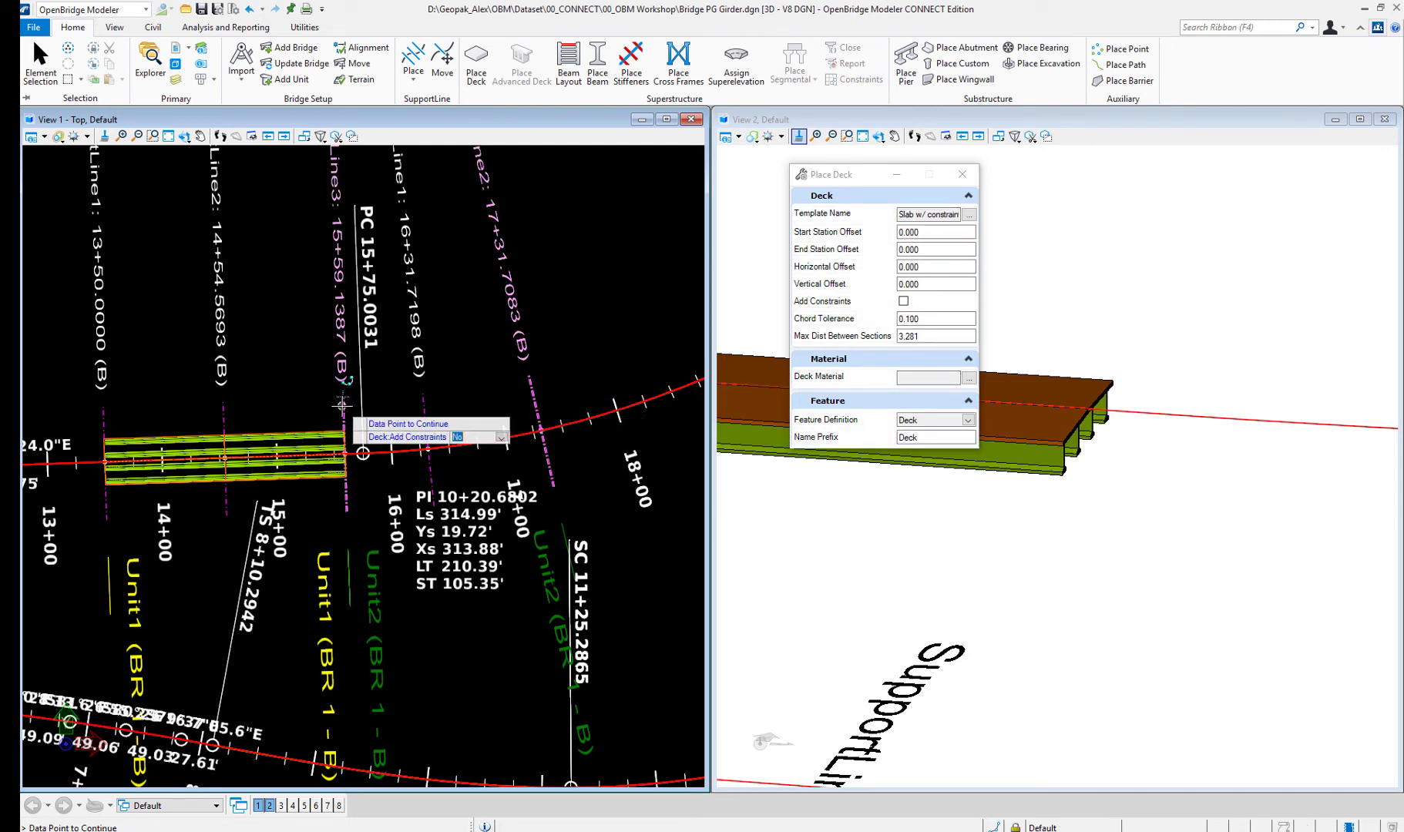
left_click(442, 382)
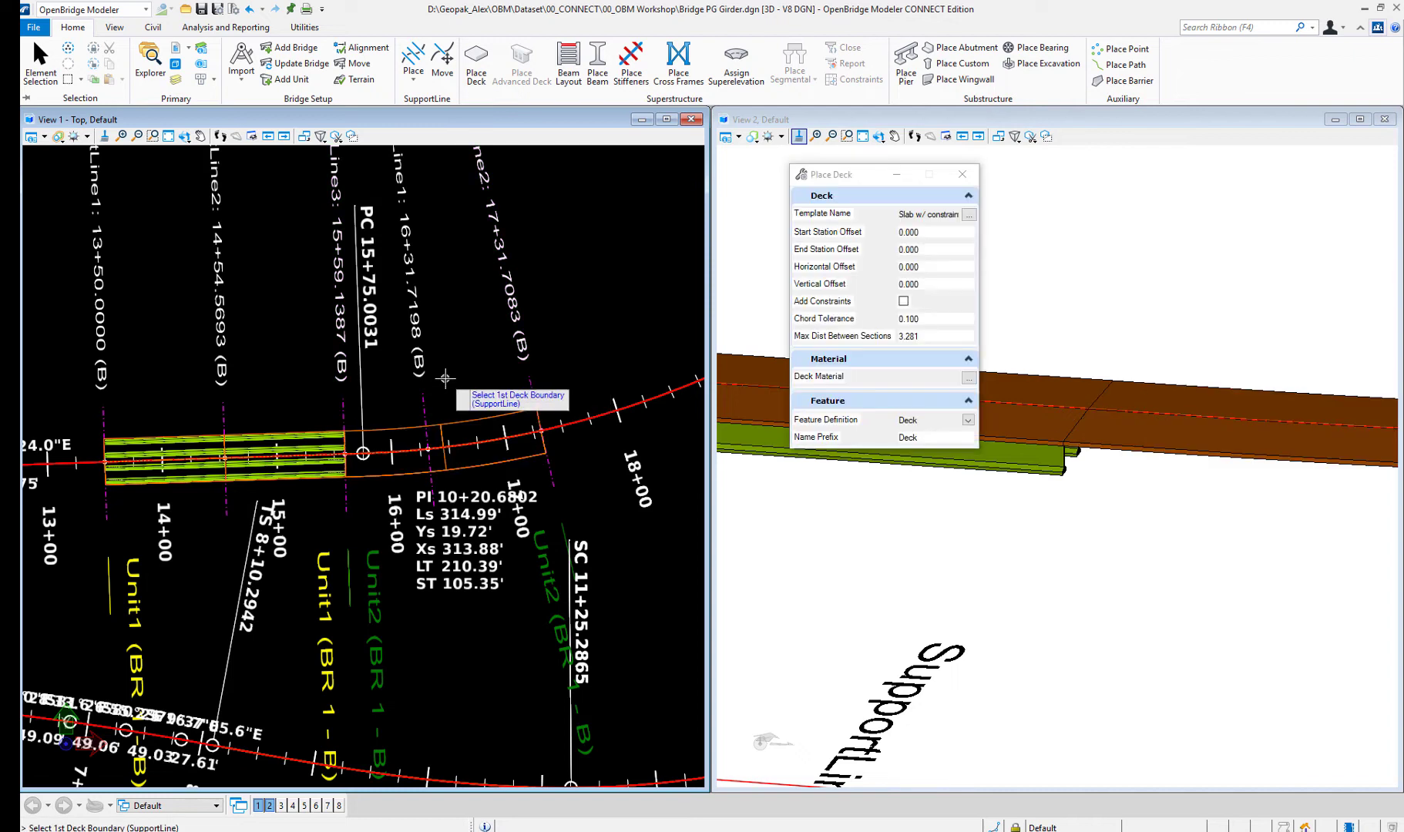
left_click(571, 61)
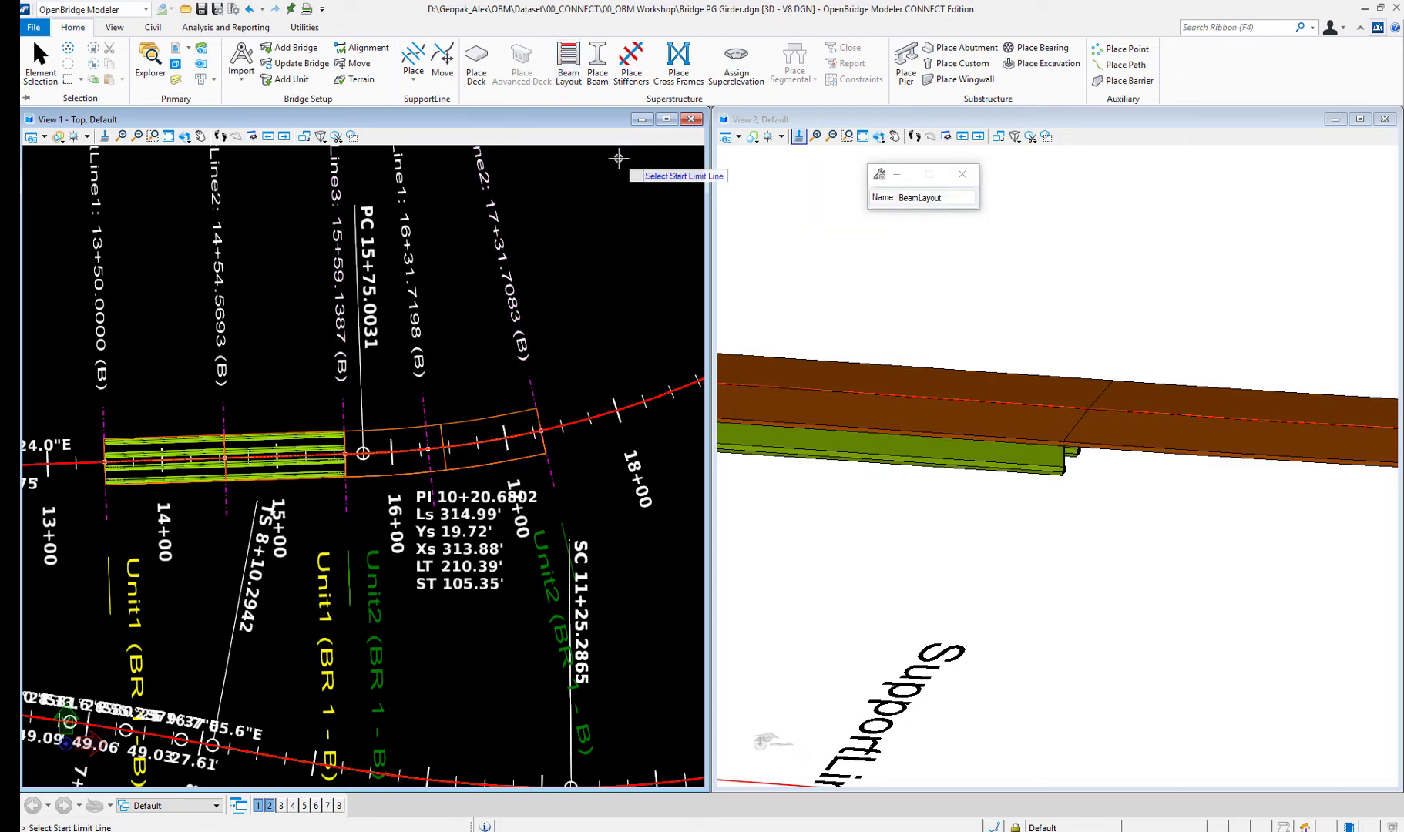
Limit the layout to SupportLine3–SupportLine2 with Continuous placement and four beams
left_click(344, 408)
left_click(537, 401)
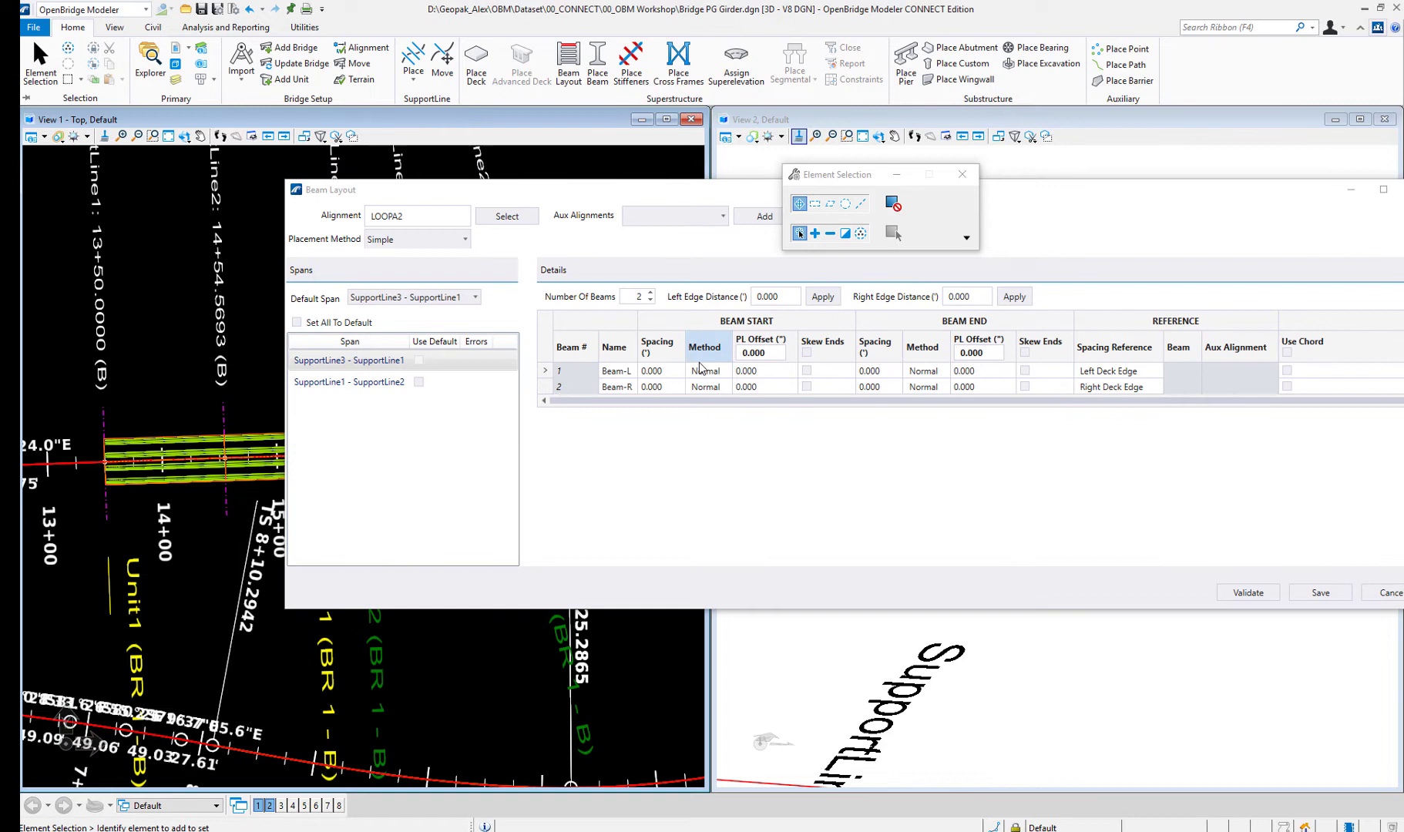
left_click(438, 245)
key("Return")
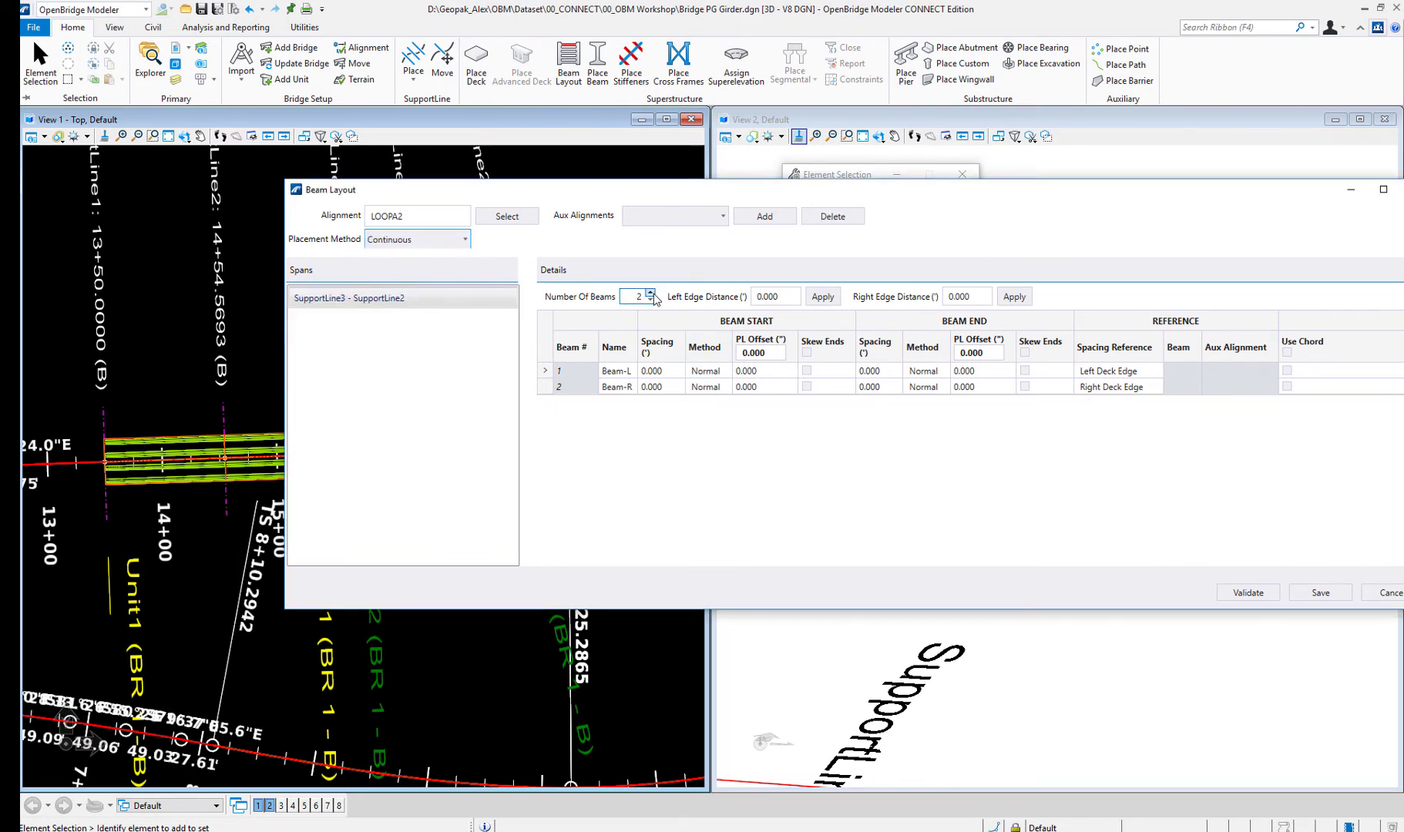
left_click(651, 294)
left_click(652, 293)
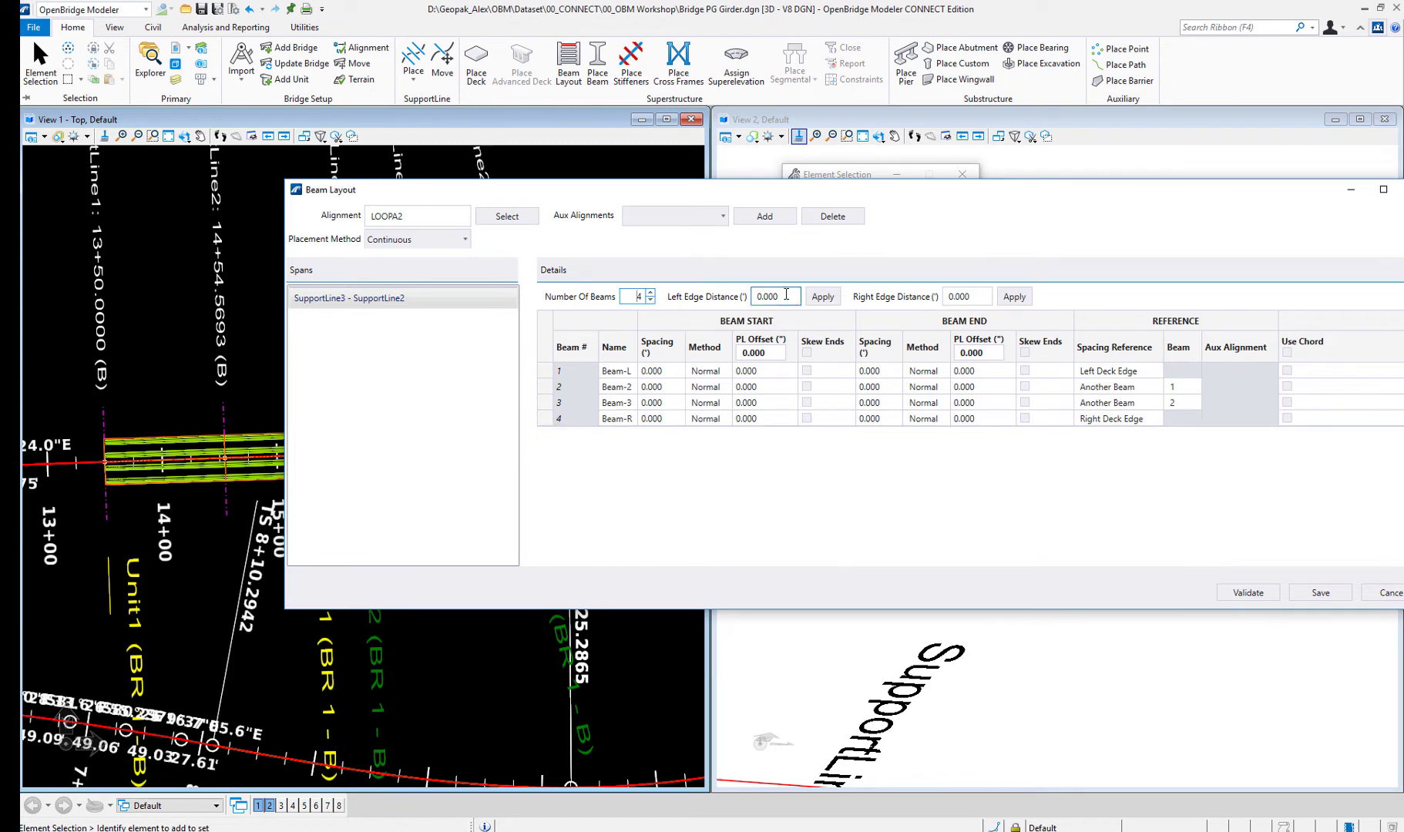
Set edge distances 3 and -3, PL offsets 6 and -6, and save the layout
left_click(822, 296)
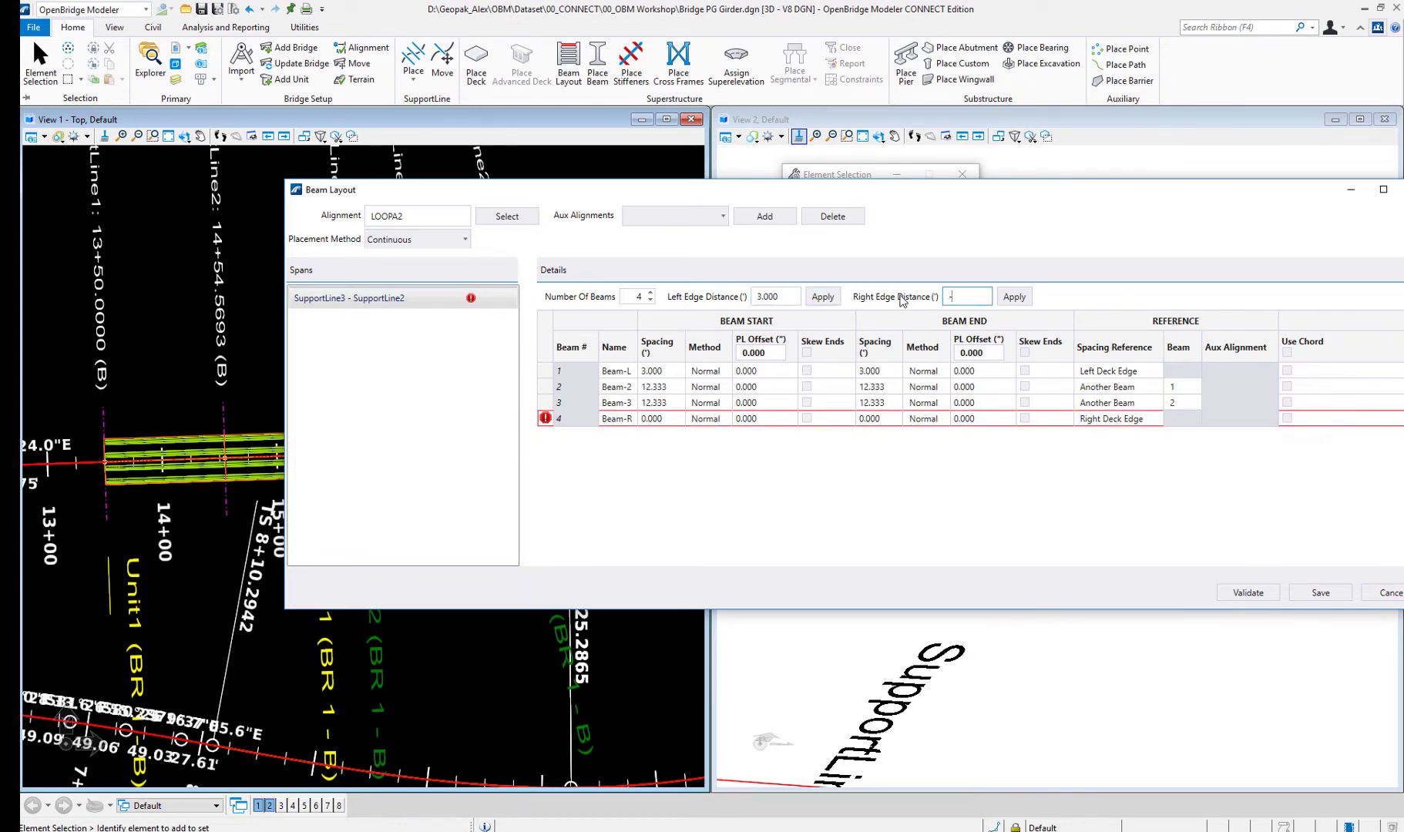
type("-3")
left_click(1014, 297)
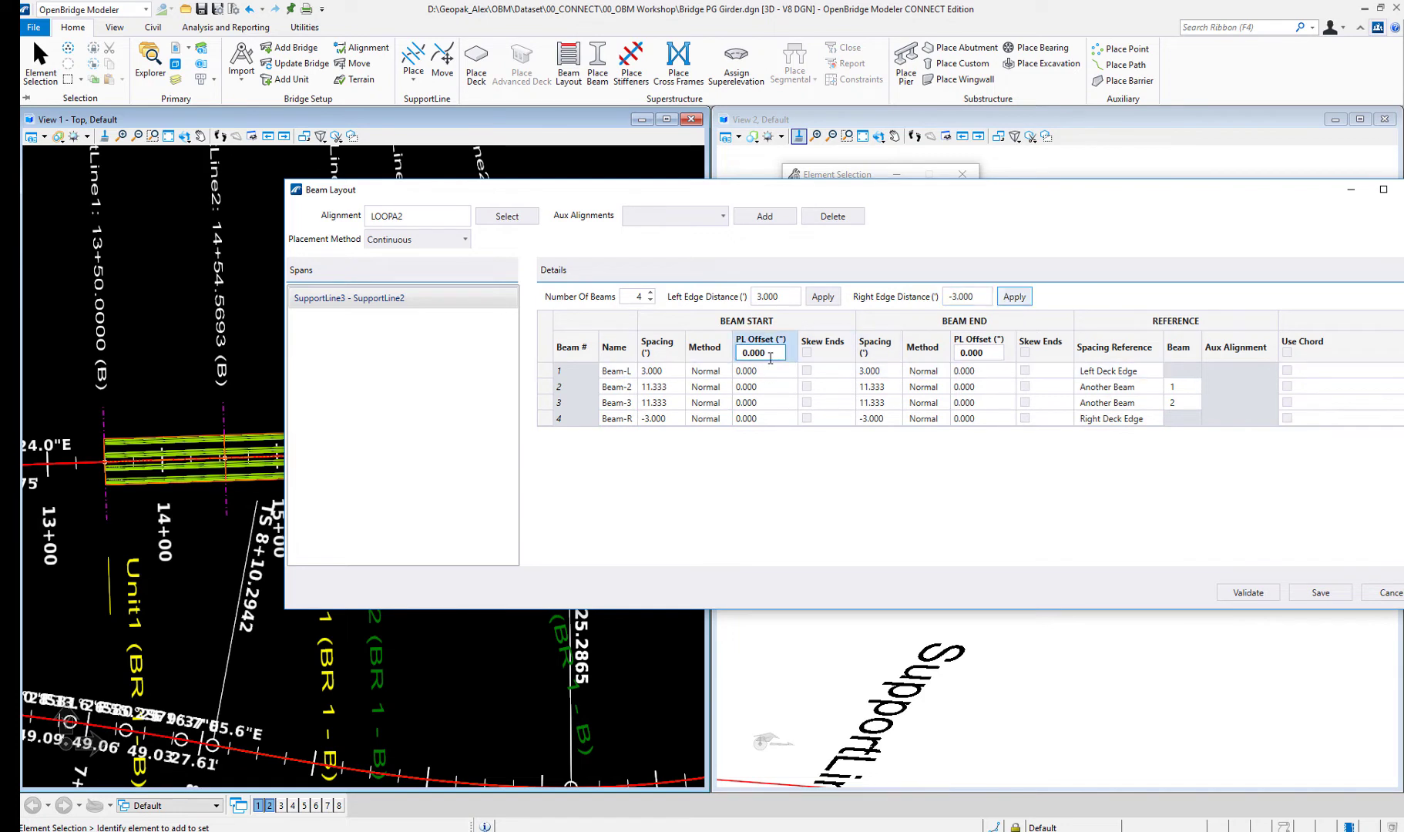
type("6")
left_click(993, 354)
double_click(994, 354)
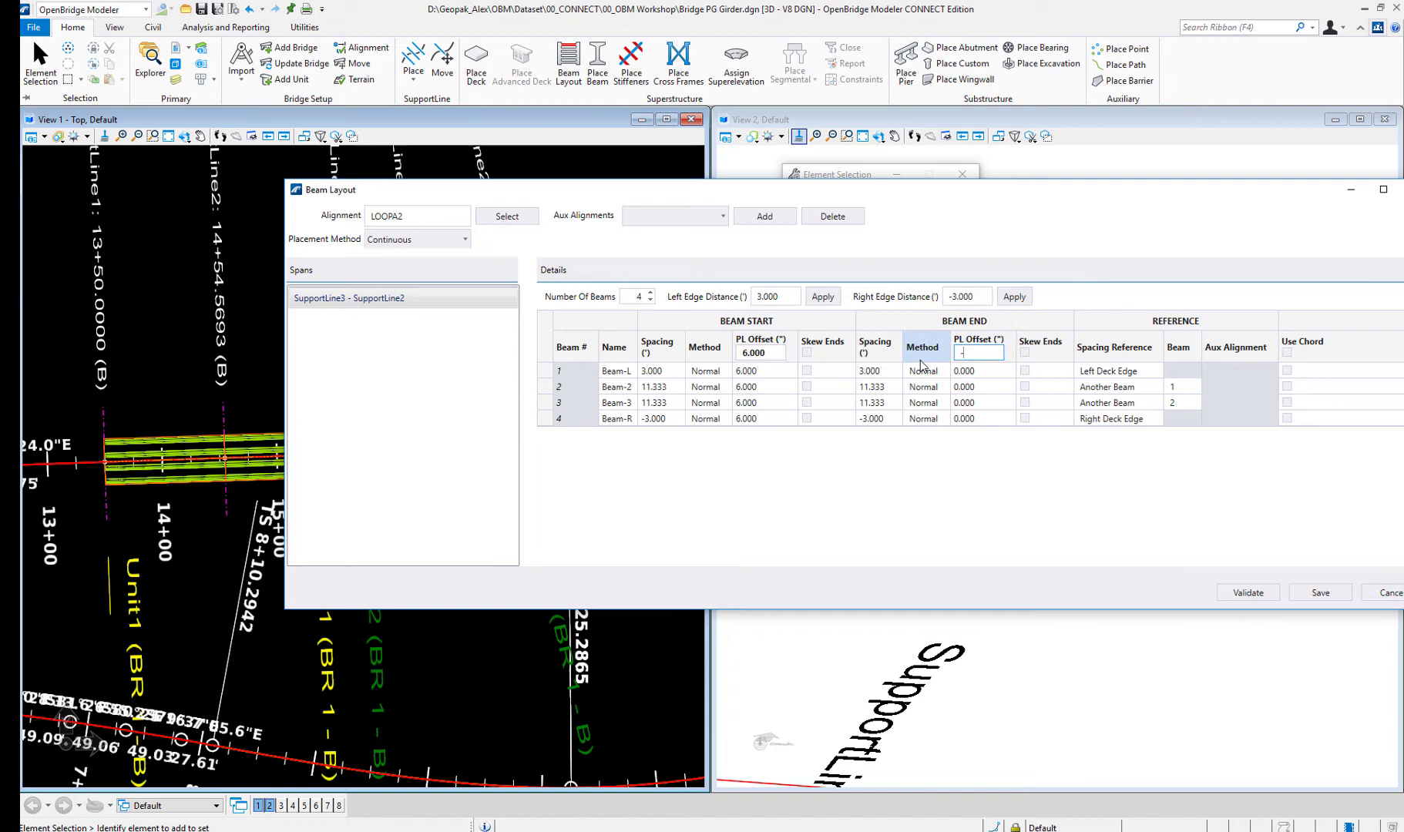
type("-6")
key("Return")
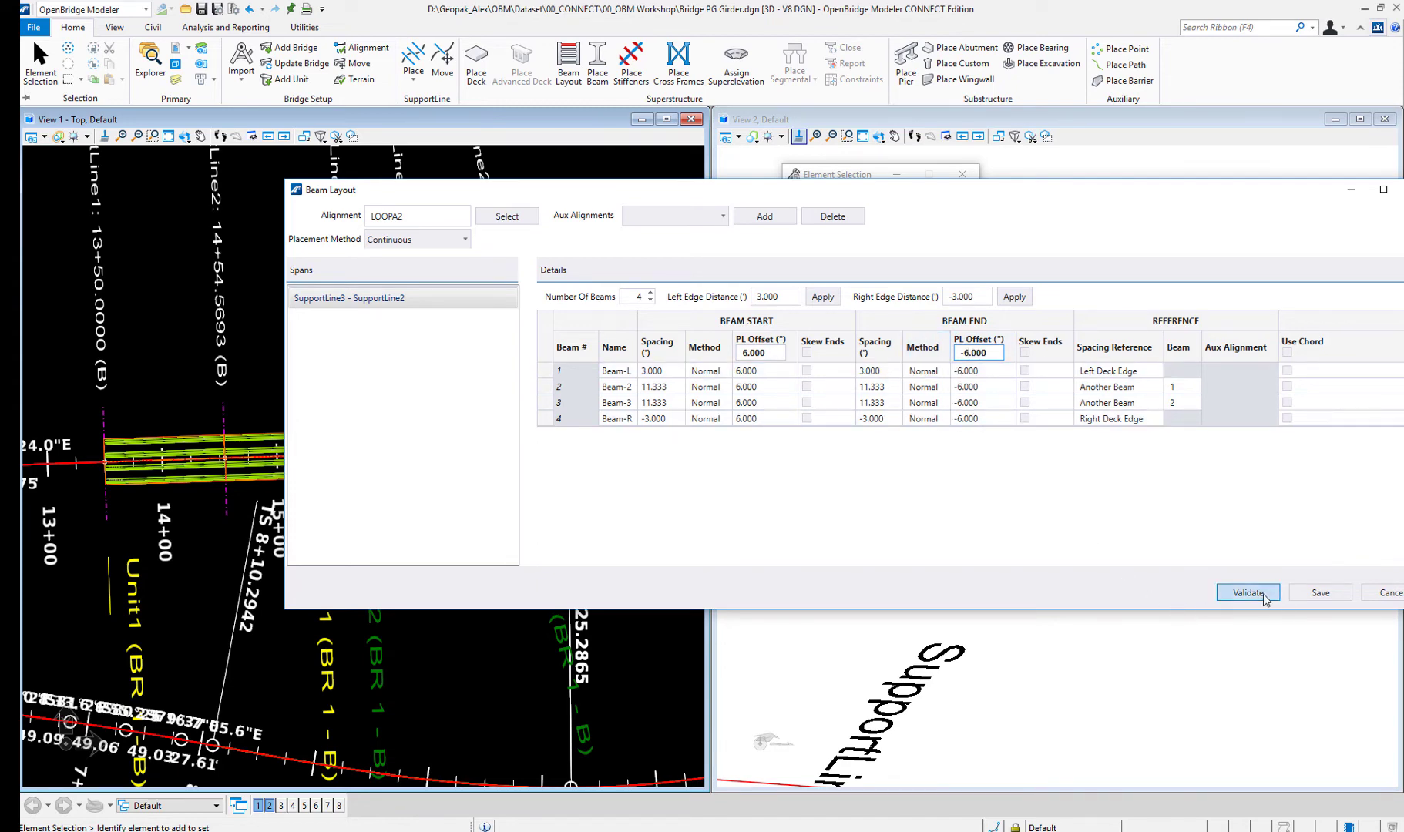
left_click(1325, 594)
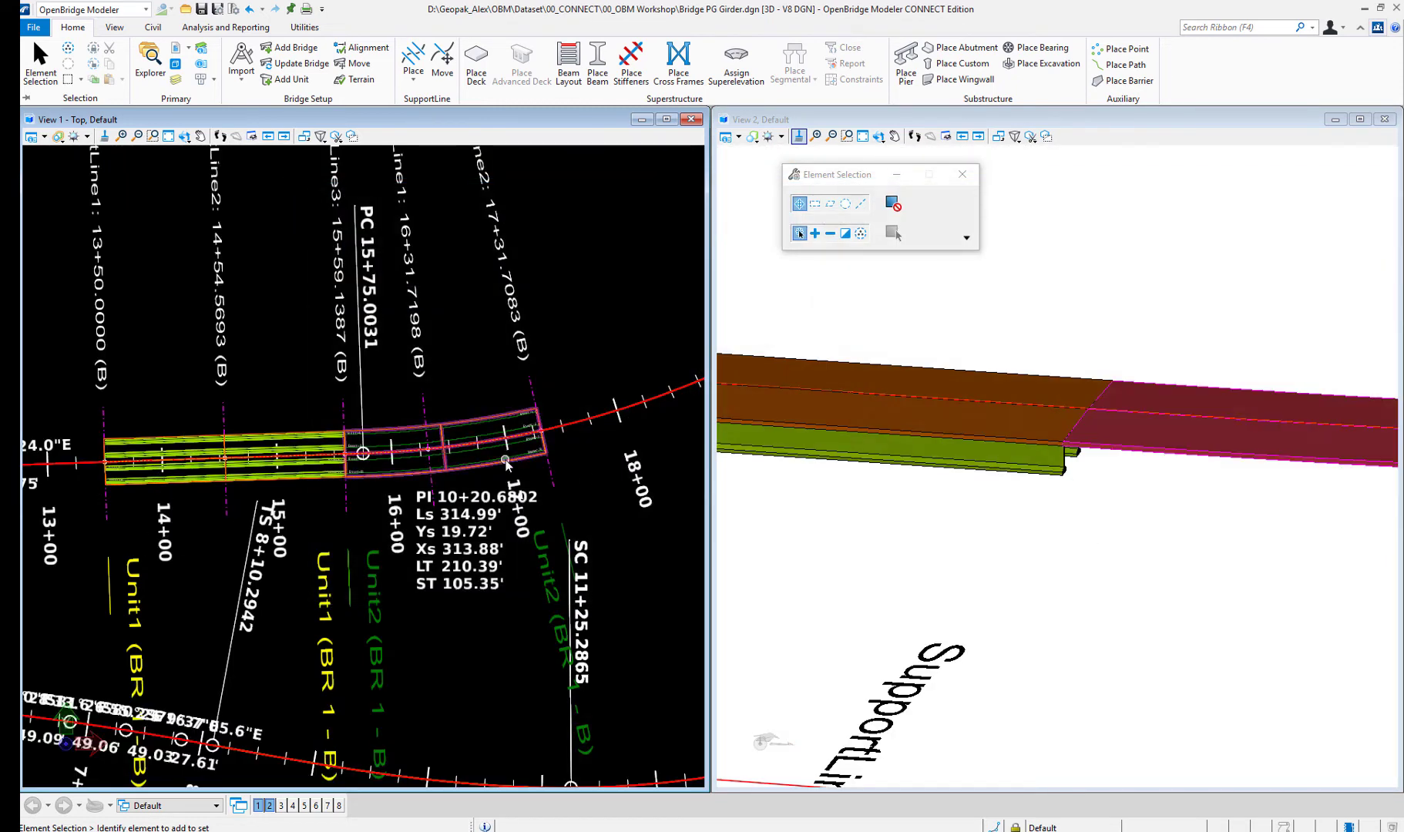
Place rolled AISC W44X290 steel girders along the curved beam layout
left_click(600, 70)
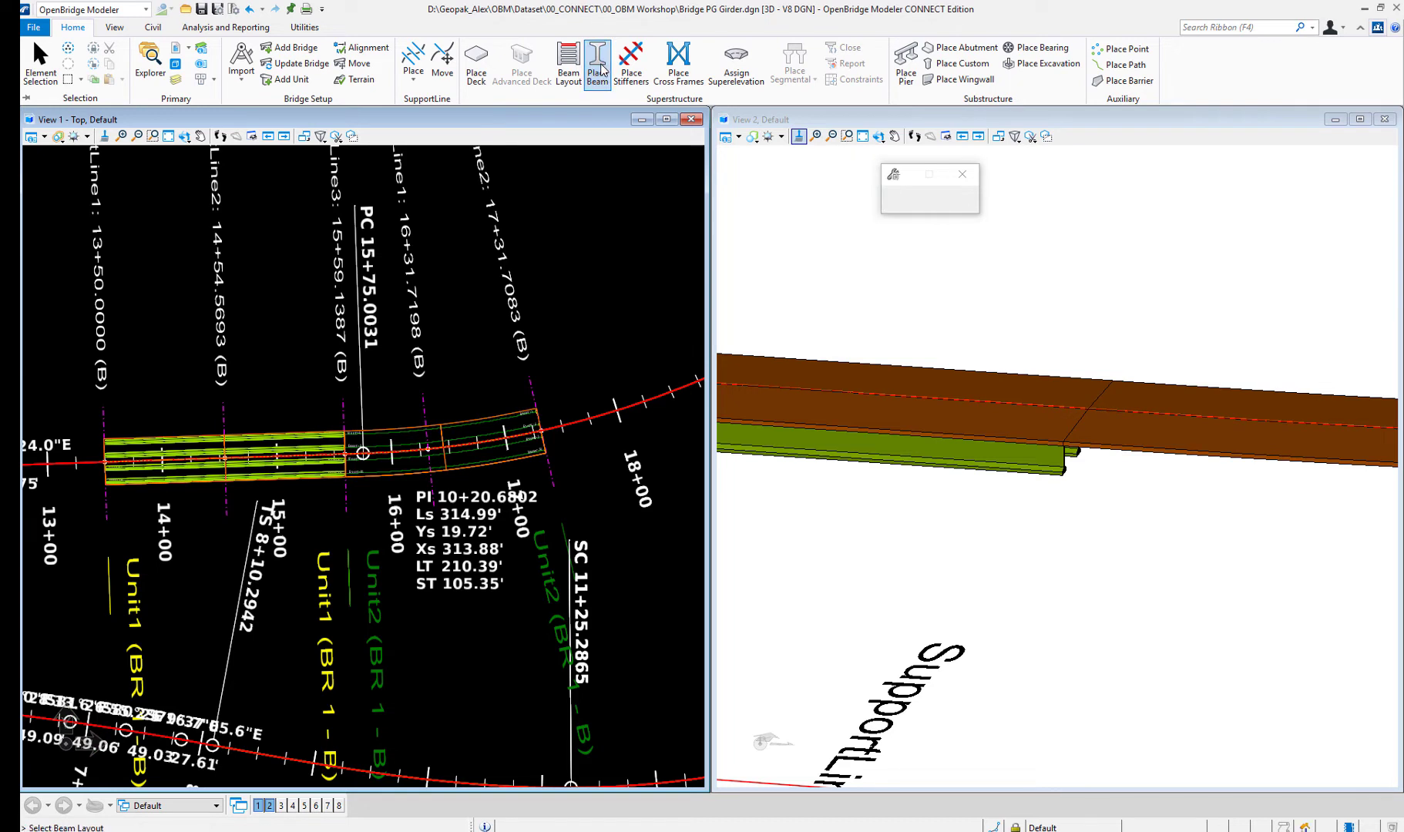
left_click(469, 424)
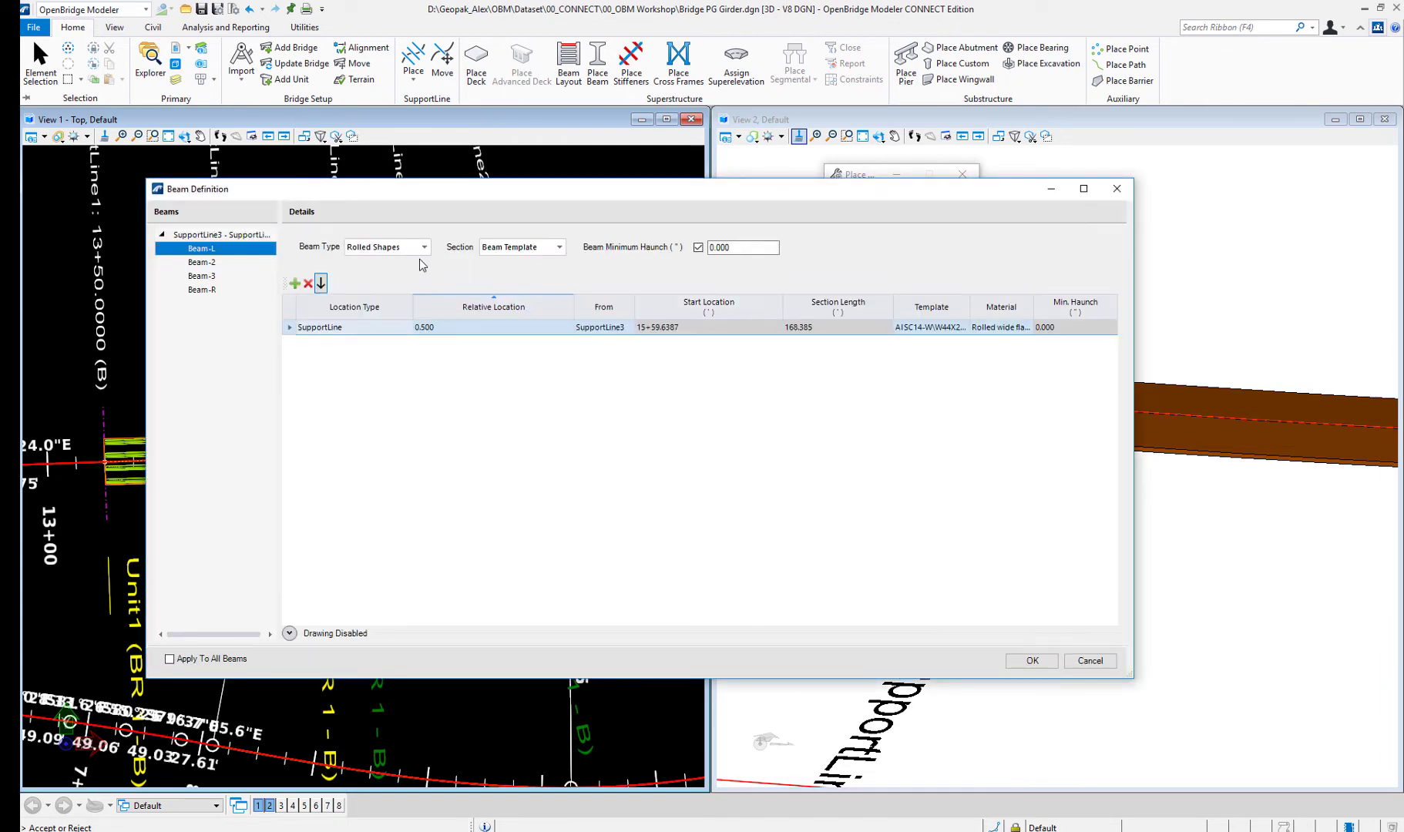
left_click(952, 332)
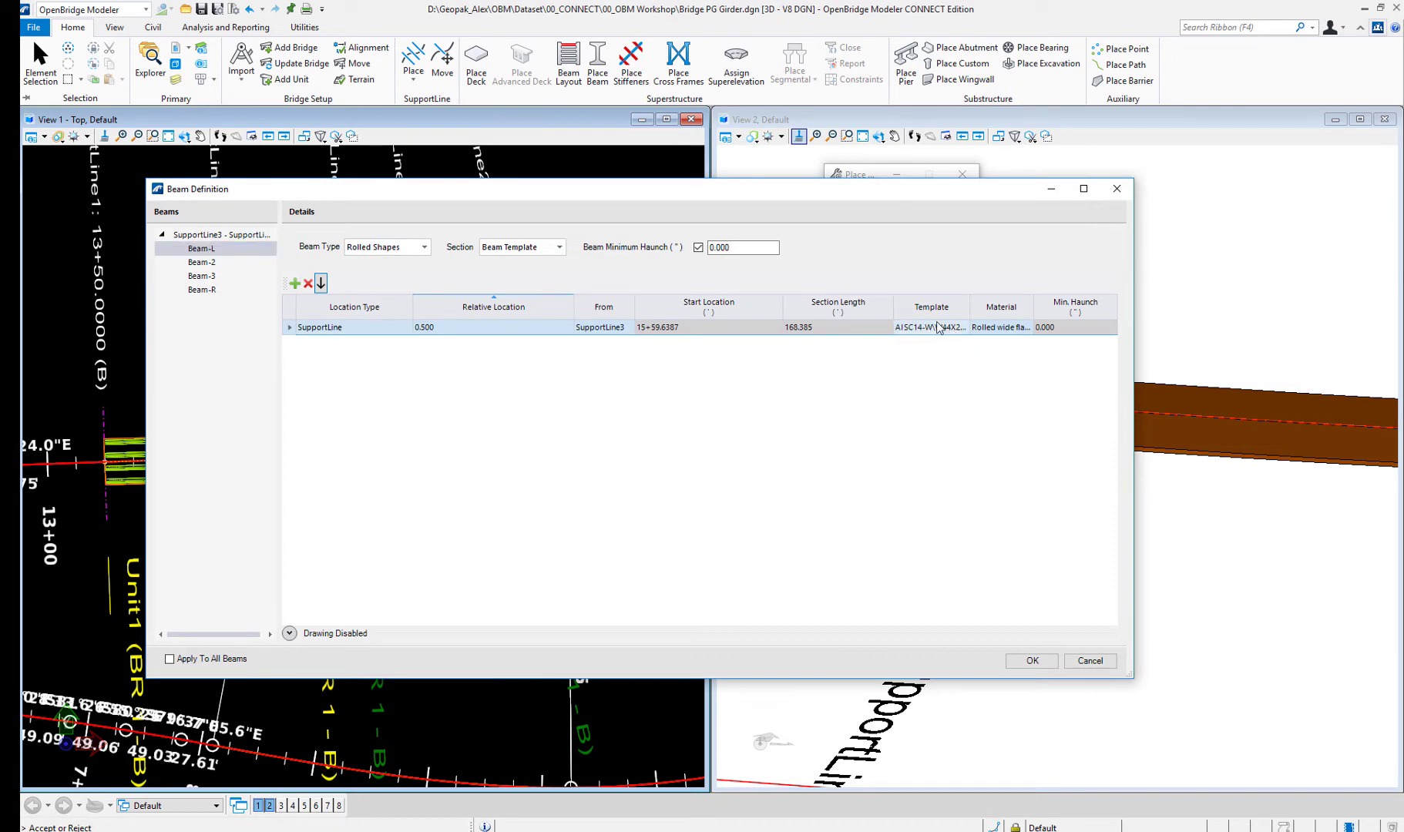
left_click(1031, 662)
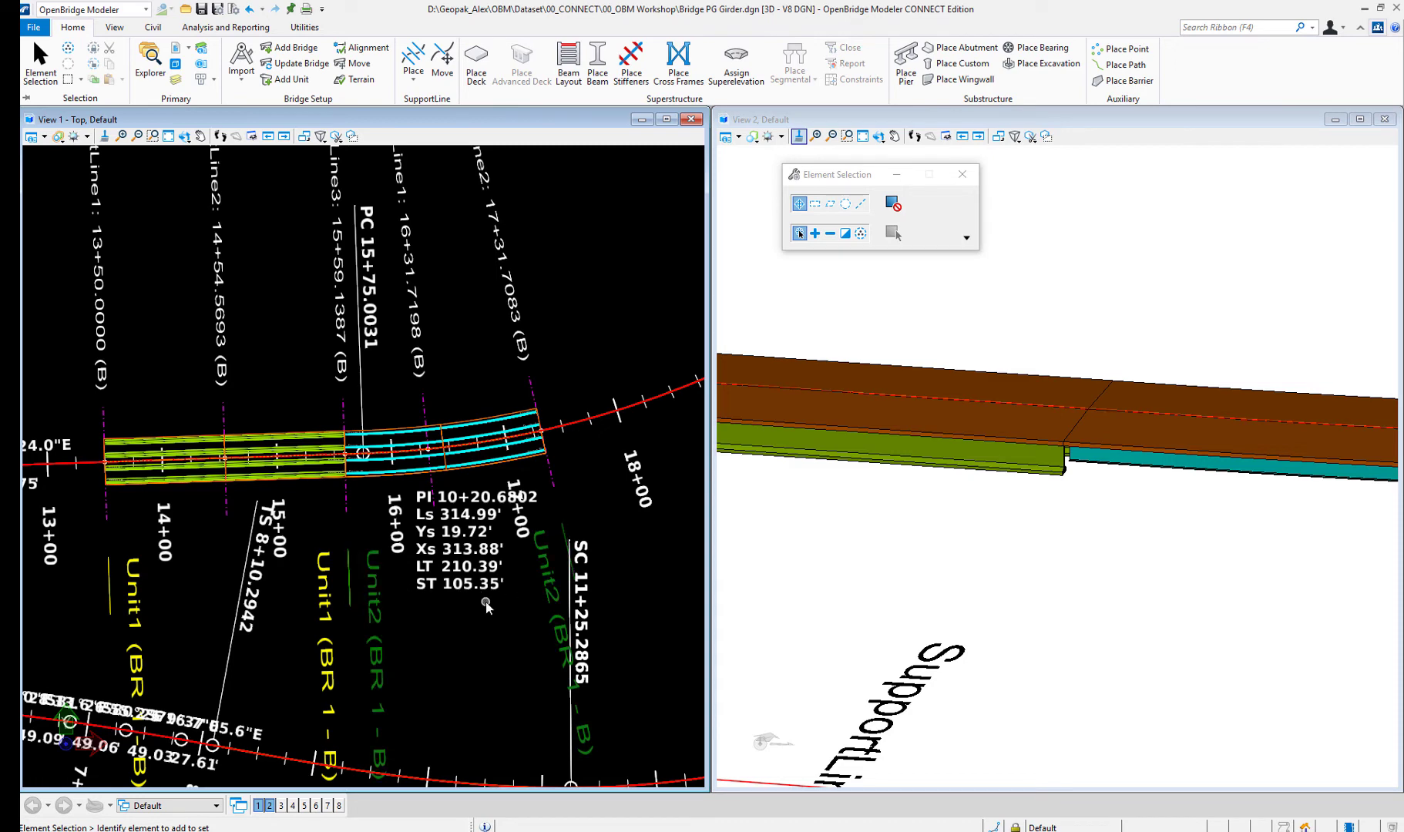
left_click(151, 62)
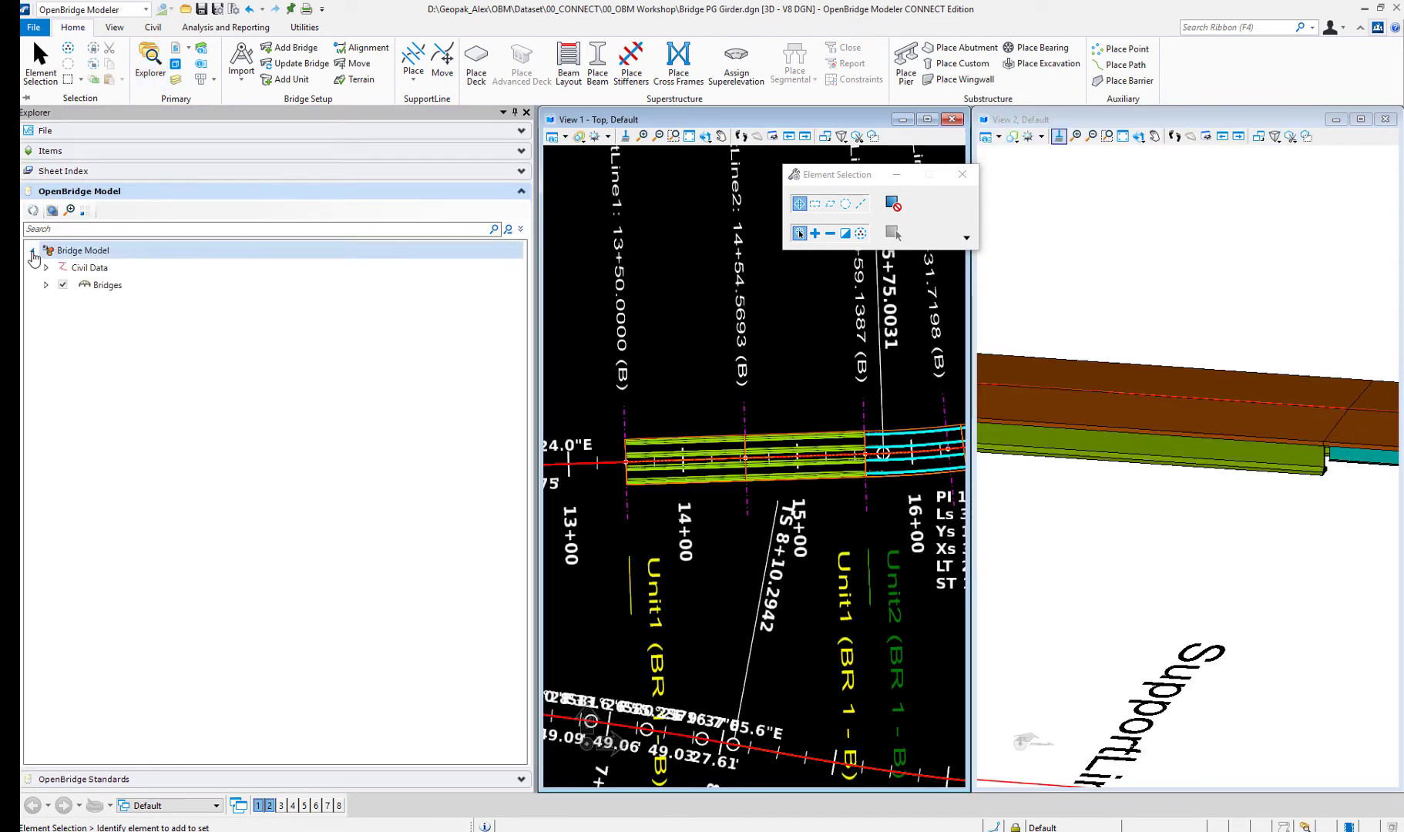
left_click(46, 285)
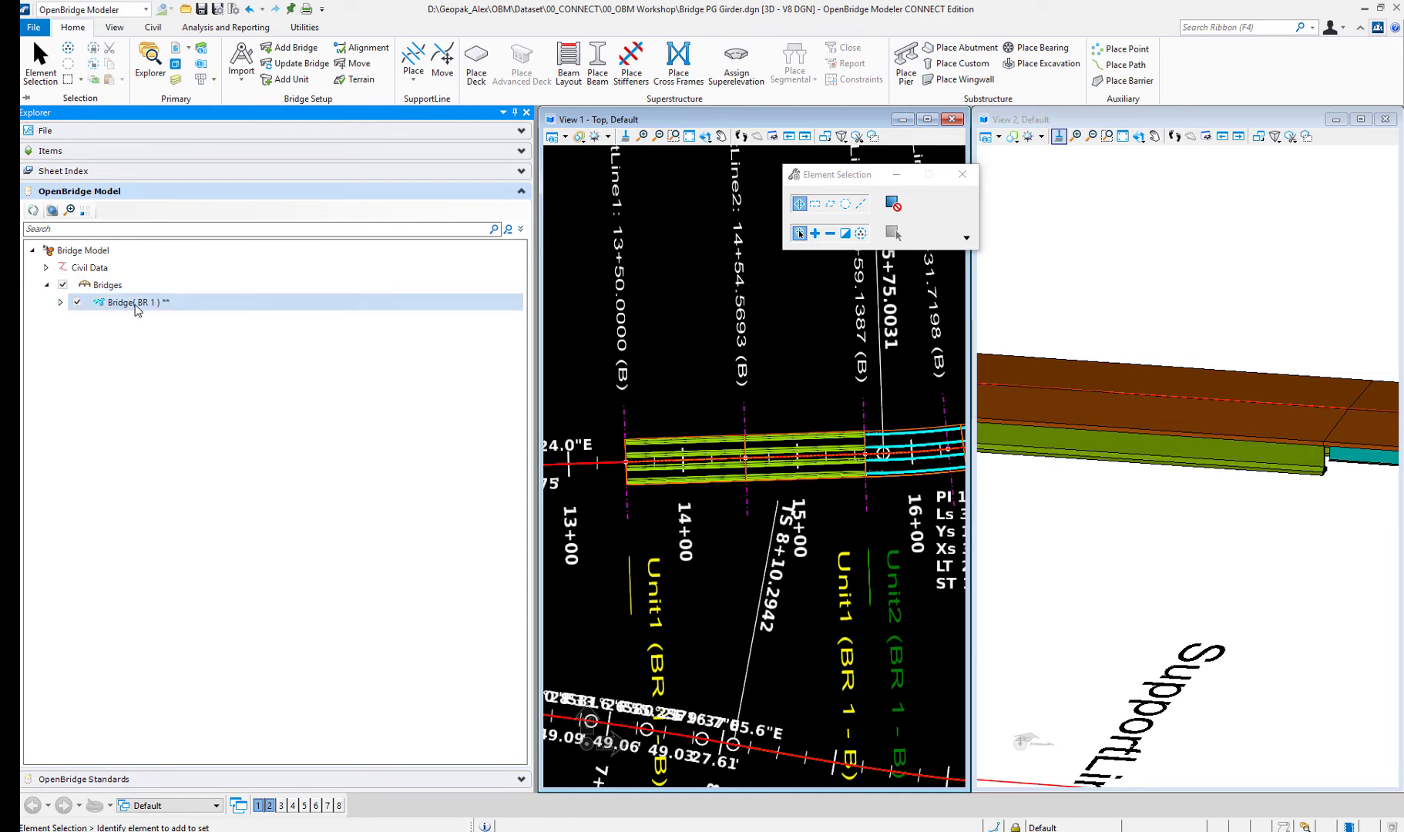
left_click(61, 304)
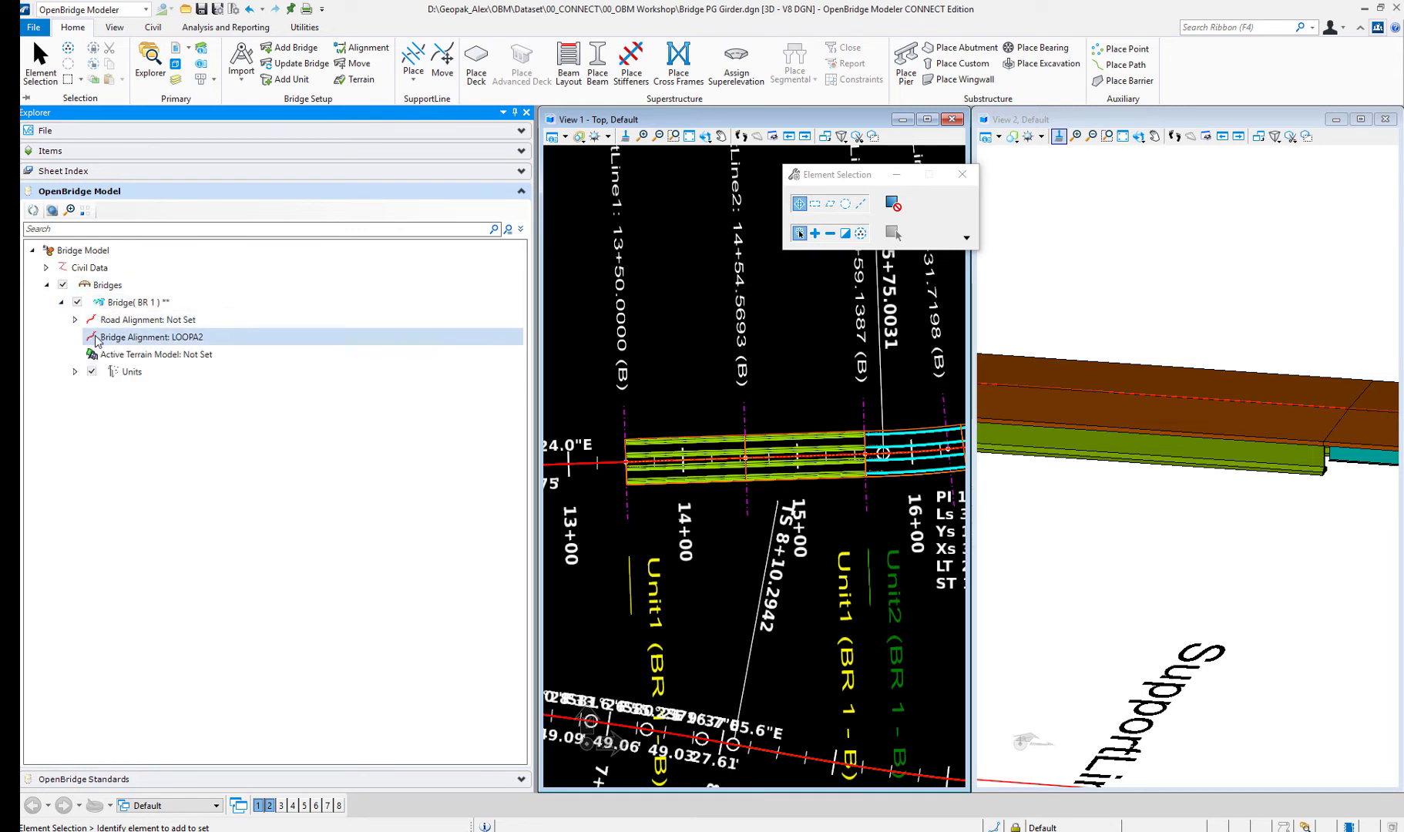
left_click(75, 372)
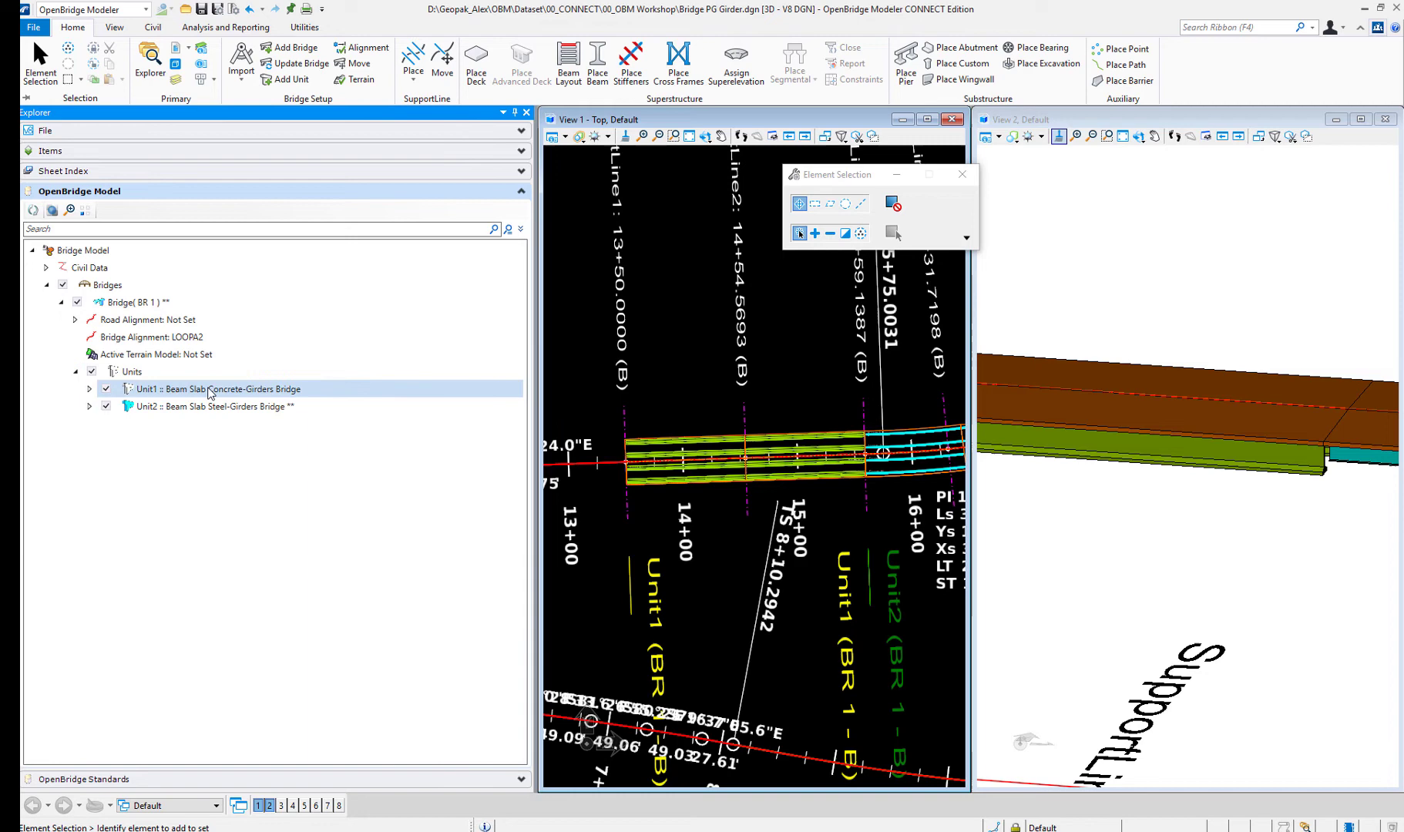
left_click(527, 113)
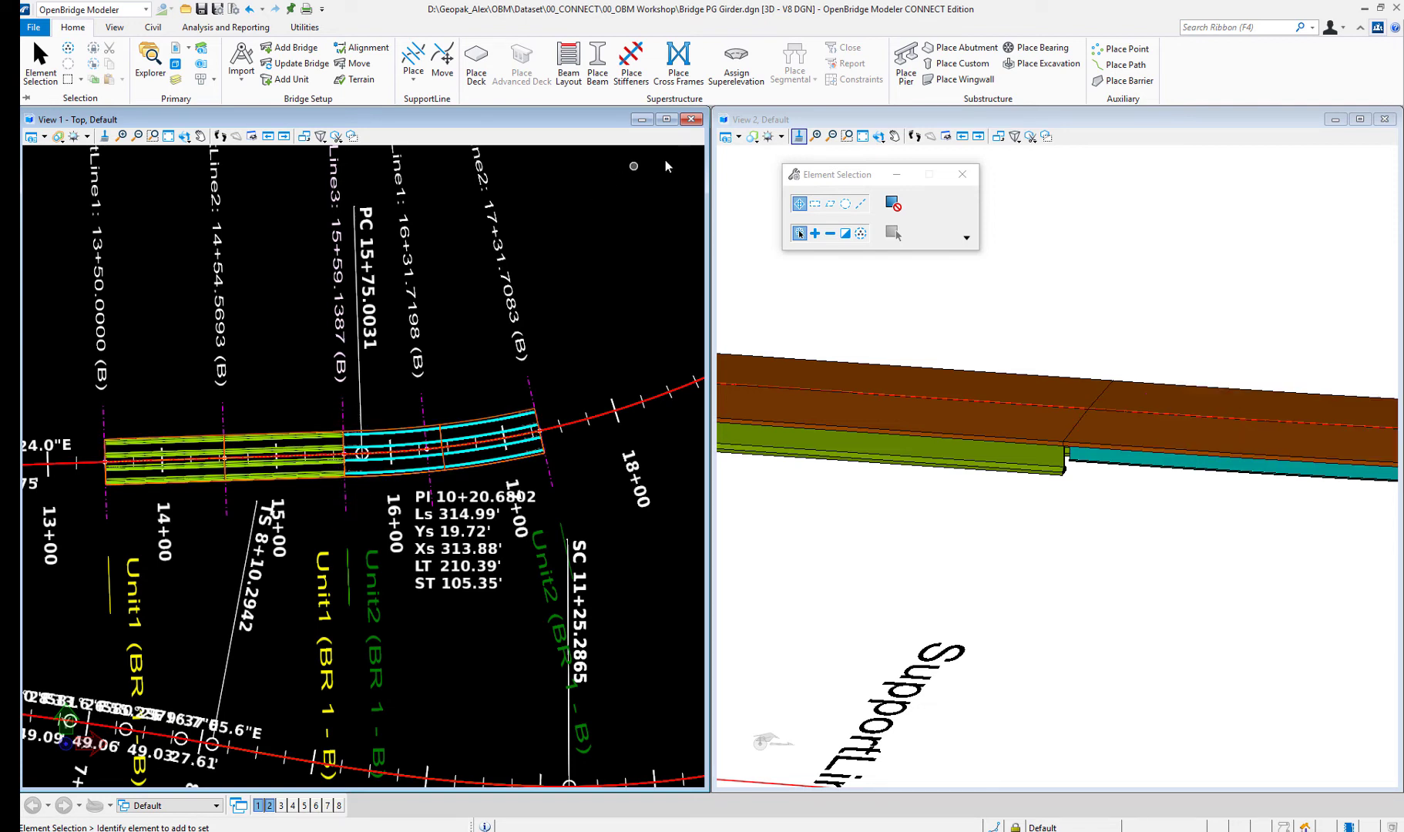
Start Place Pier and choose the MultiColumn > Default > Drop_Cap_1 pier template
left_click(907, 56)
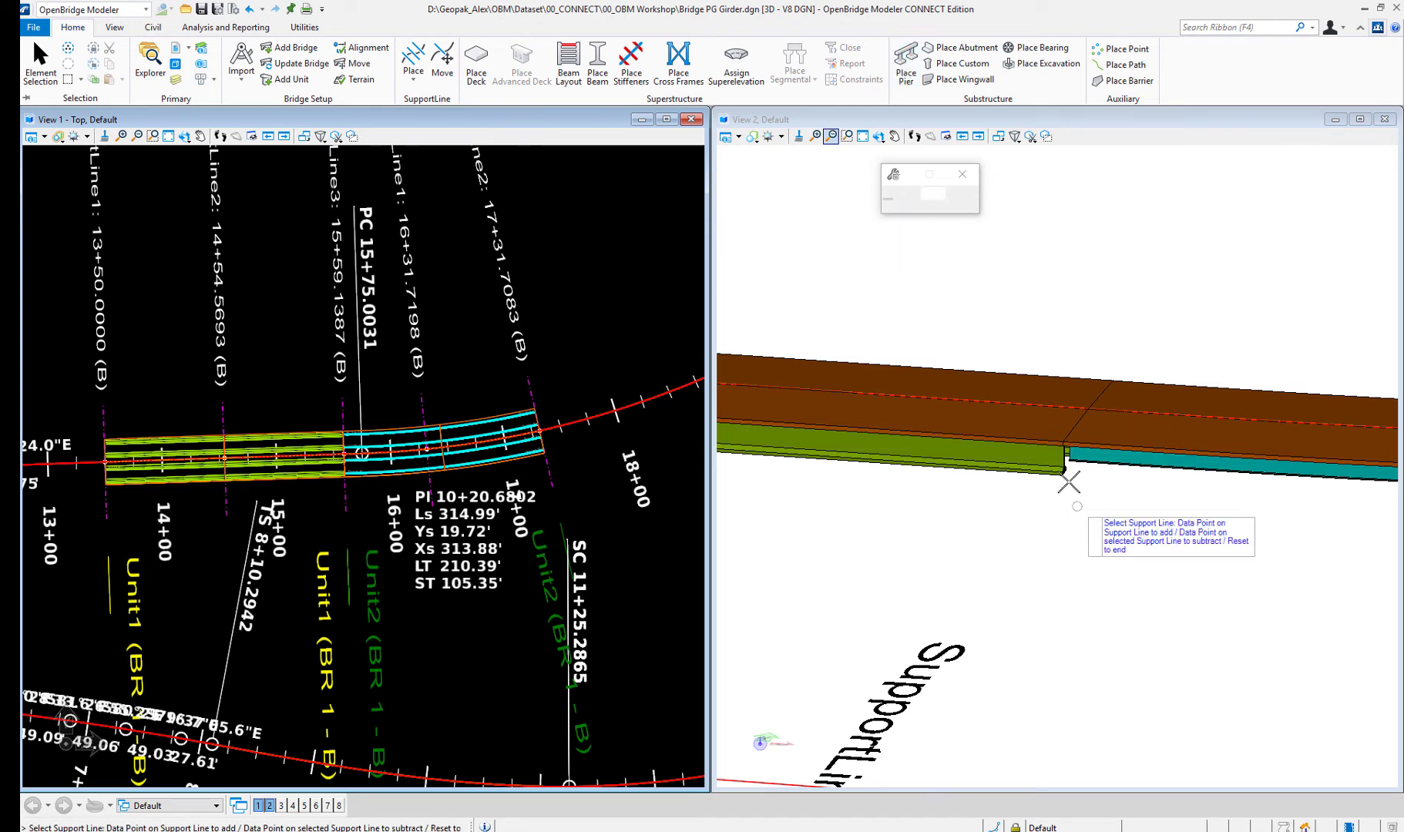
scroll(1079, 459, "up", 5)
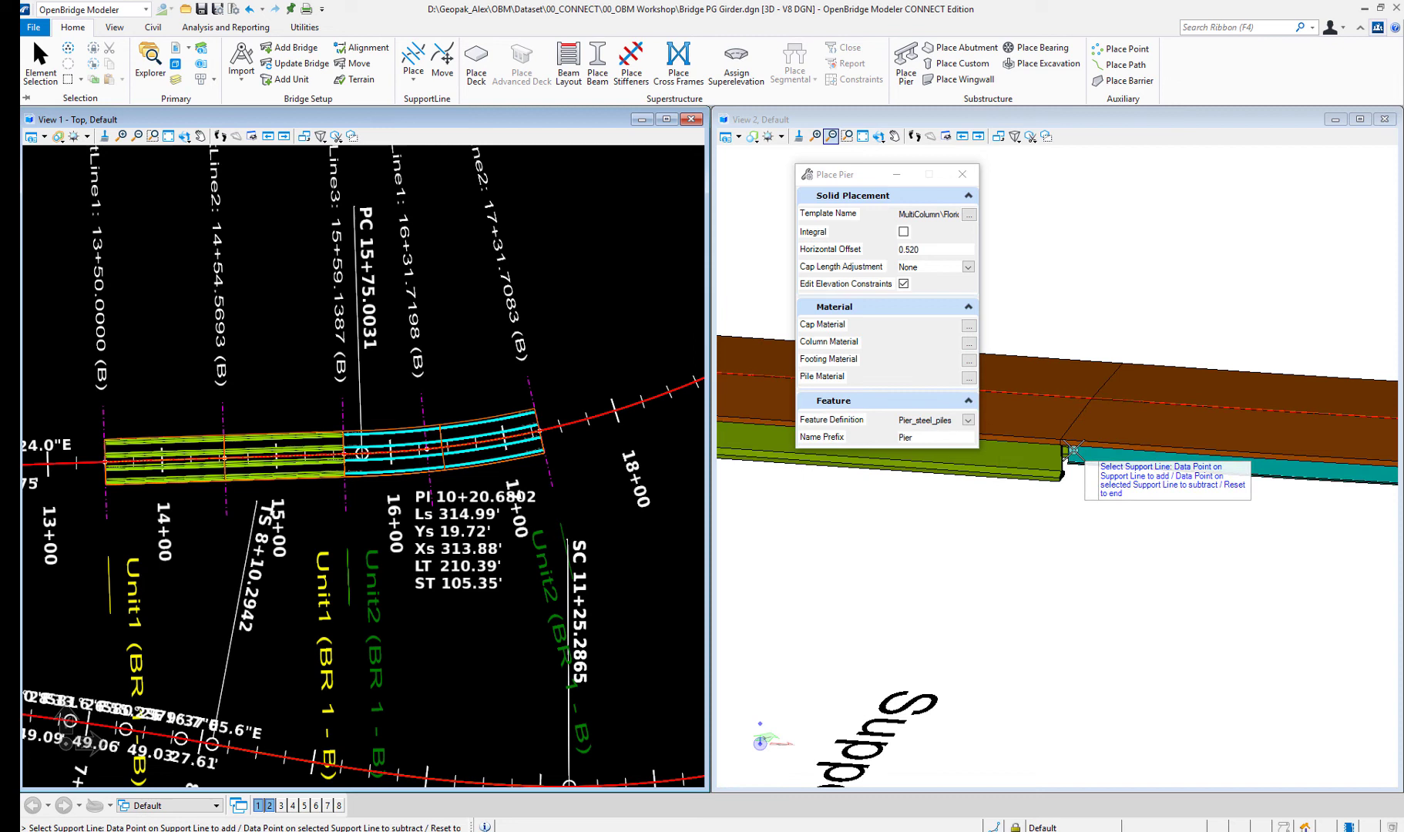
scroll(1073, 449, "up", 1)
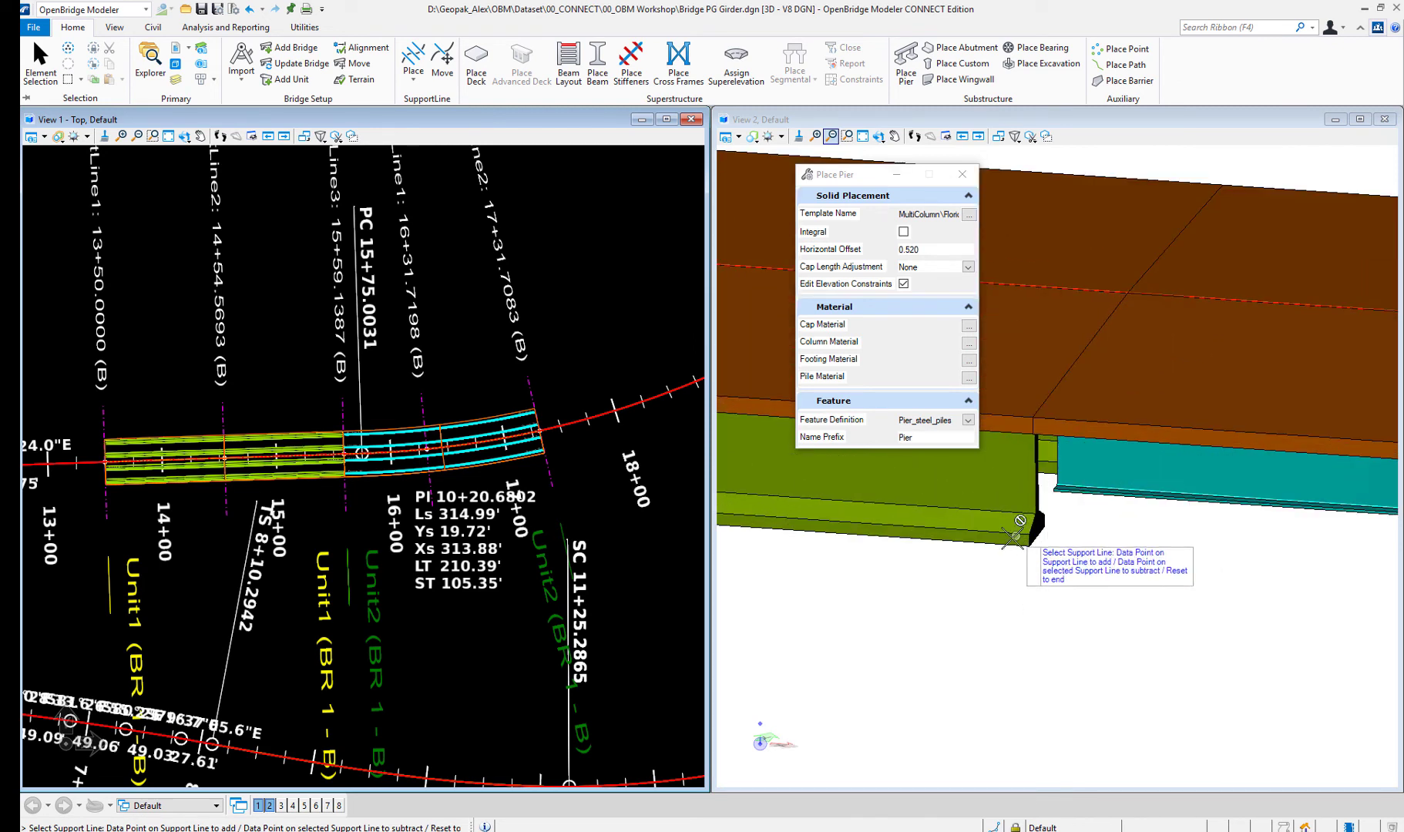
left_click(968, 216)
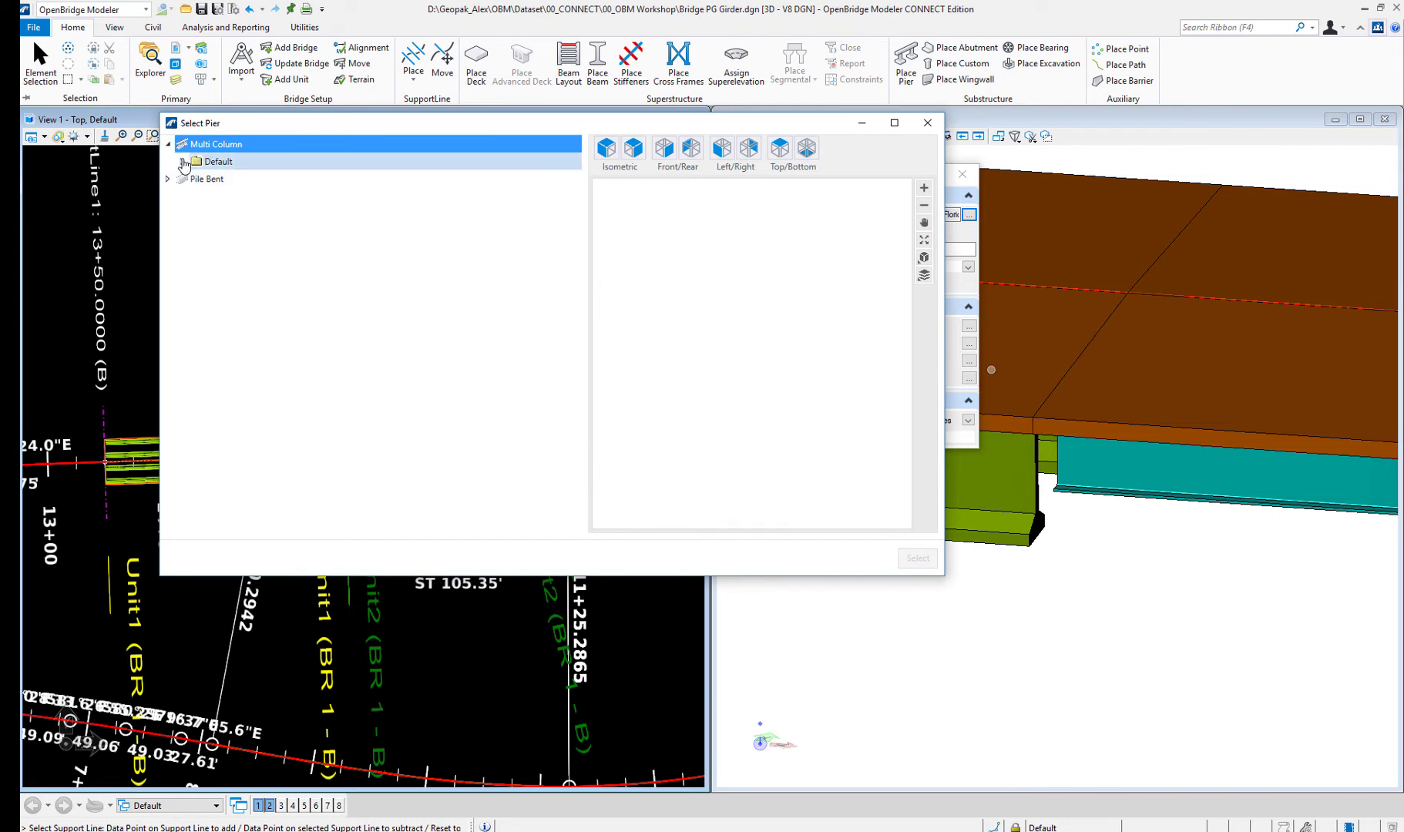
left_click(183, 162)
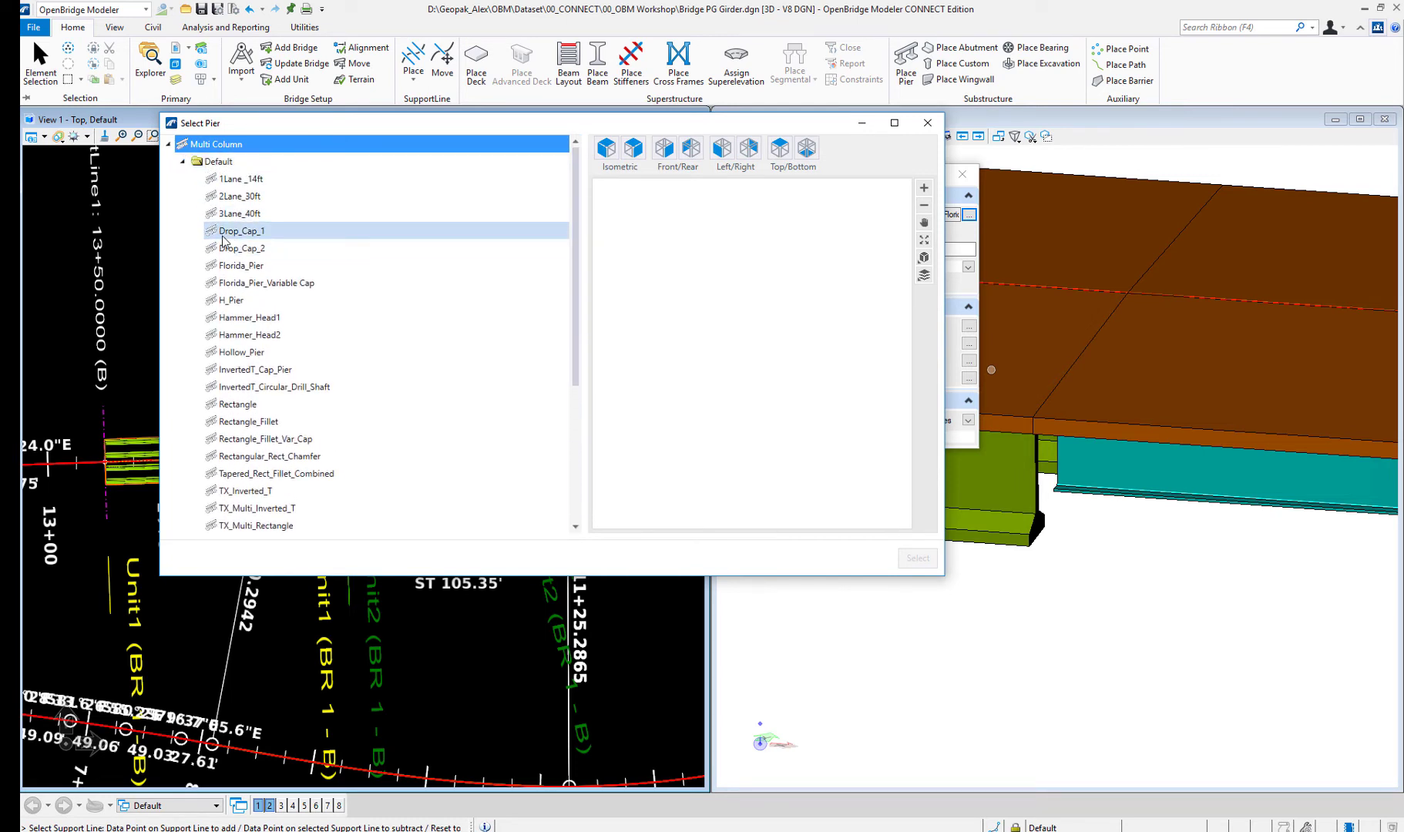
left_click(230, 231)
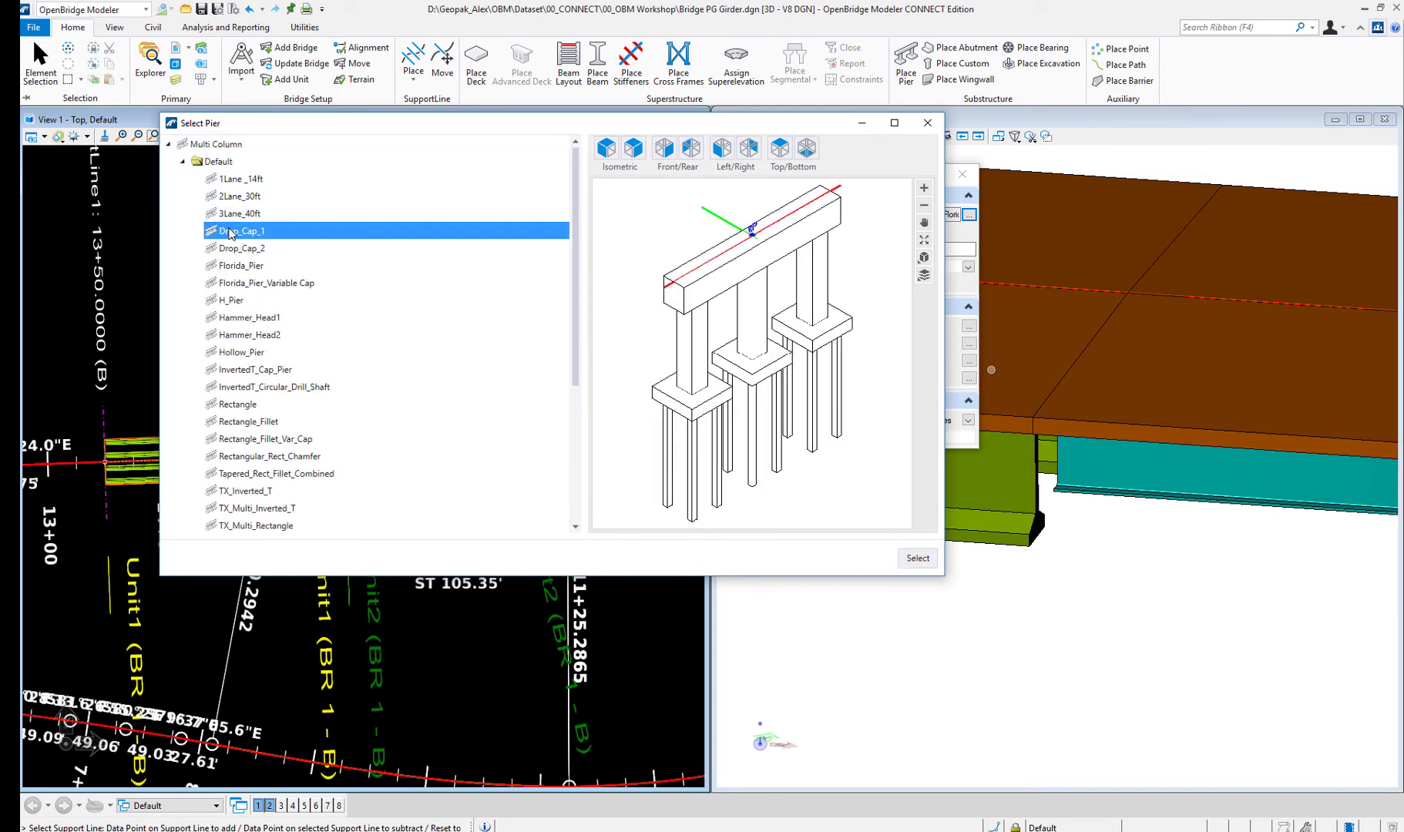
left_click(918, 559)
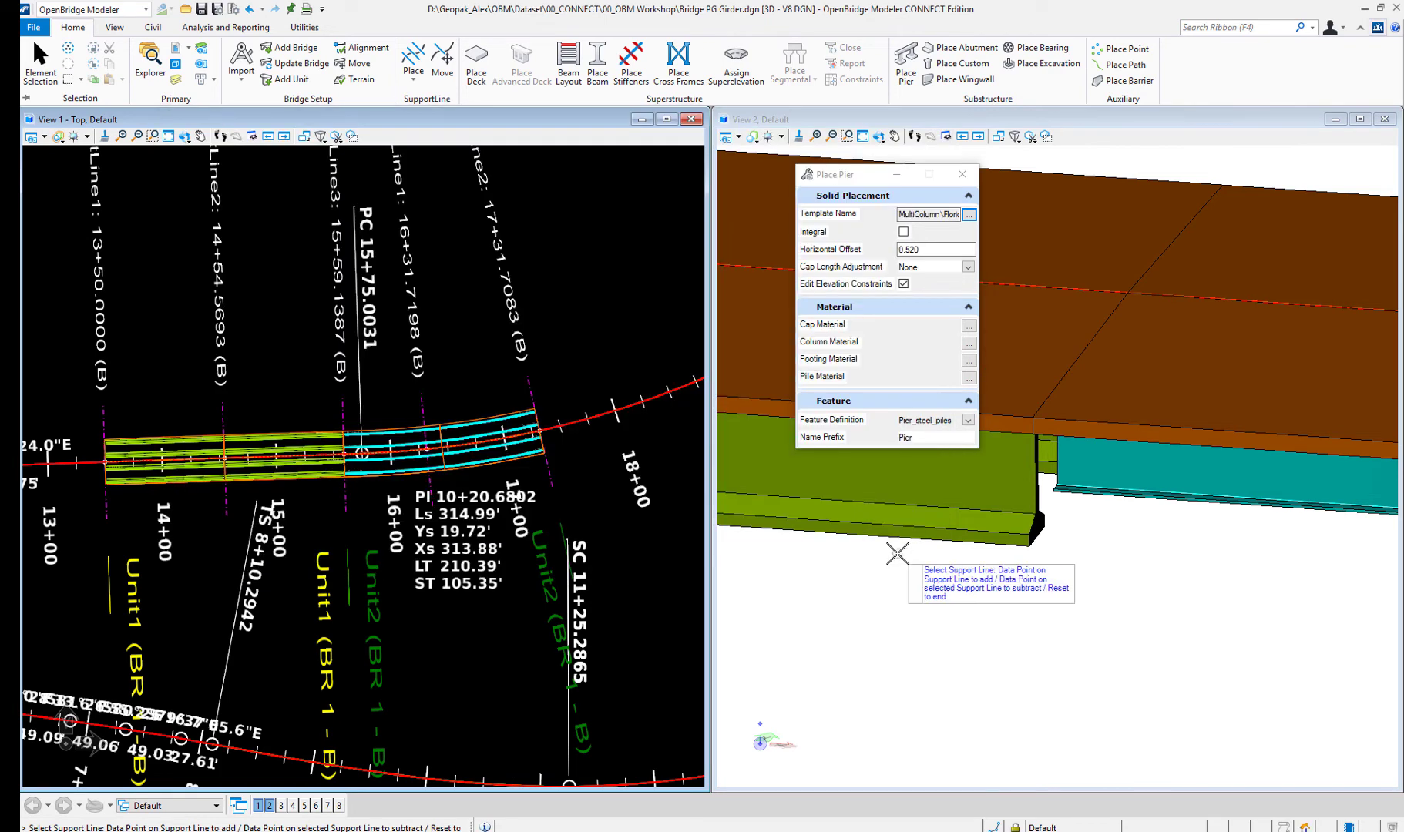
Set Cap Length Adjustment to By Deck with a 0.000 horizontal offset
left_click(968, 268)
left_click(918, 292)
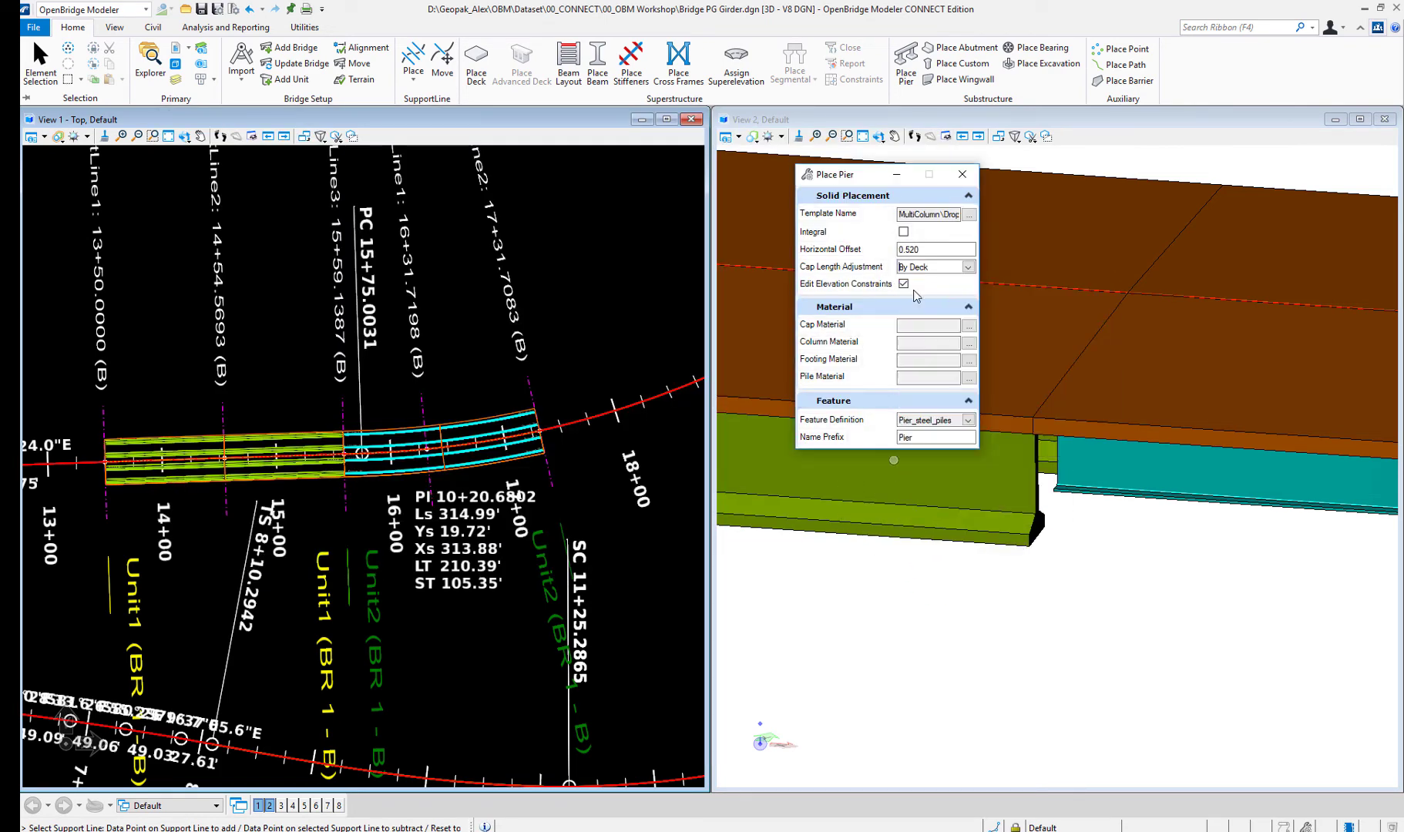
key("shift+Tab")
Pick the support line, then reset out of Place Pier without creating a pier
left_click(339, 408)
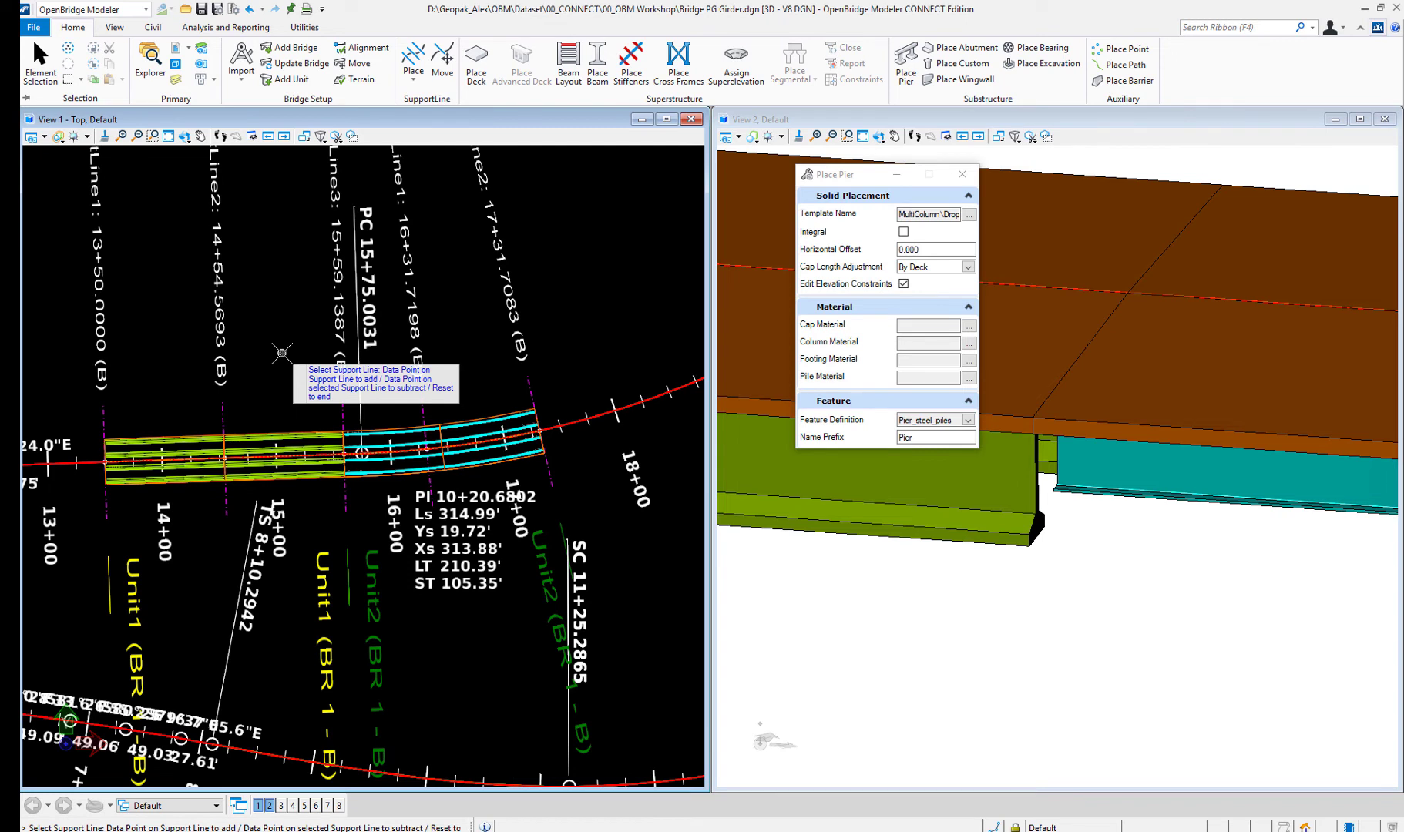
right_click(274, 321)
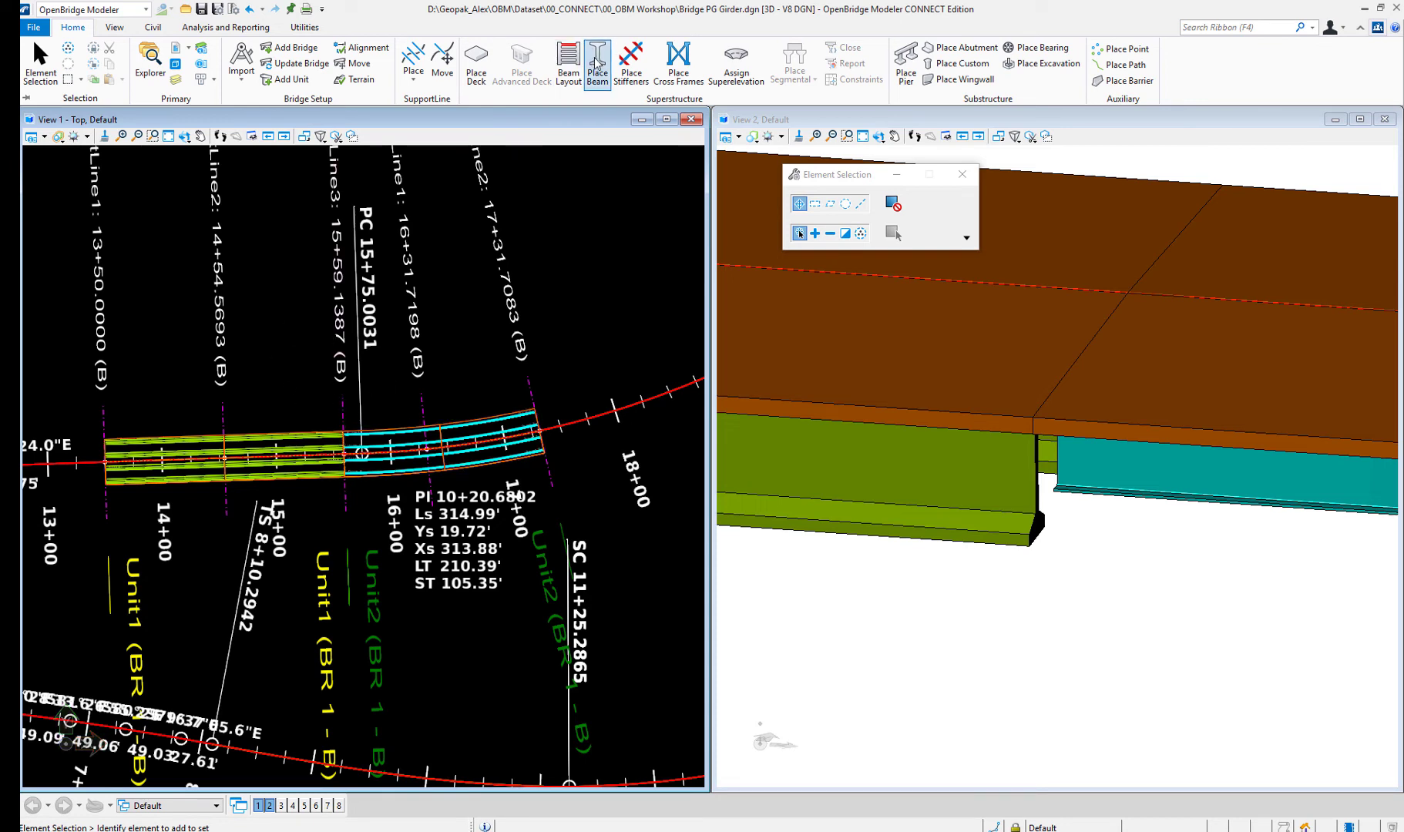
Place the Drop_Cap_1 pier on the junction support line with elevation constraint editing off
left_click(905, 65)
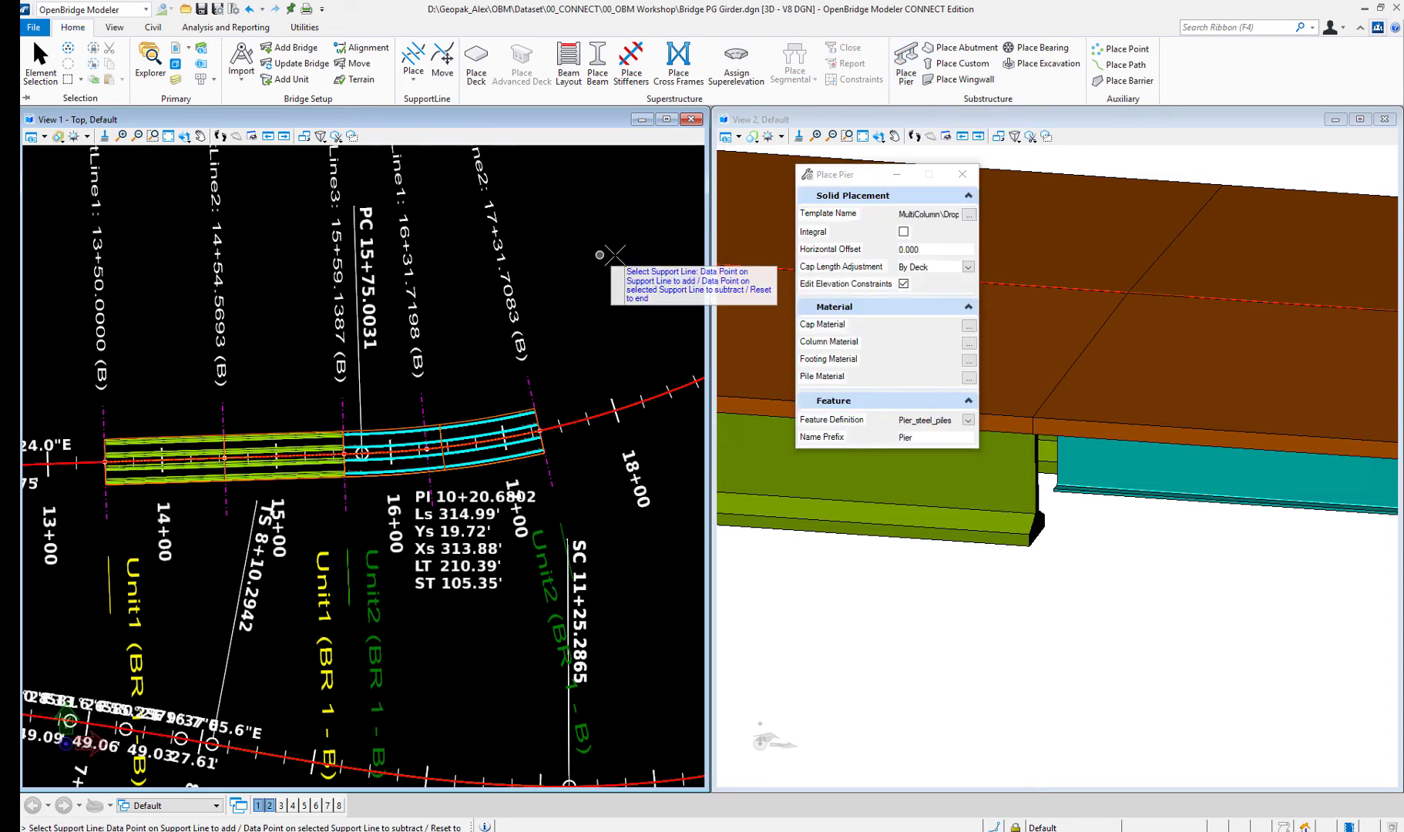
left_click(903, 283)
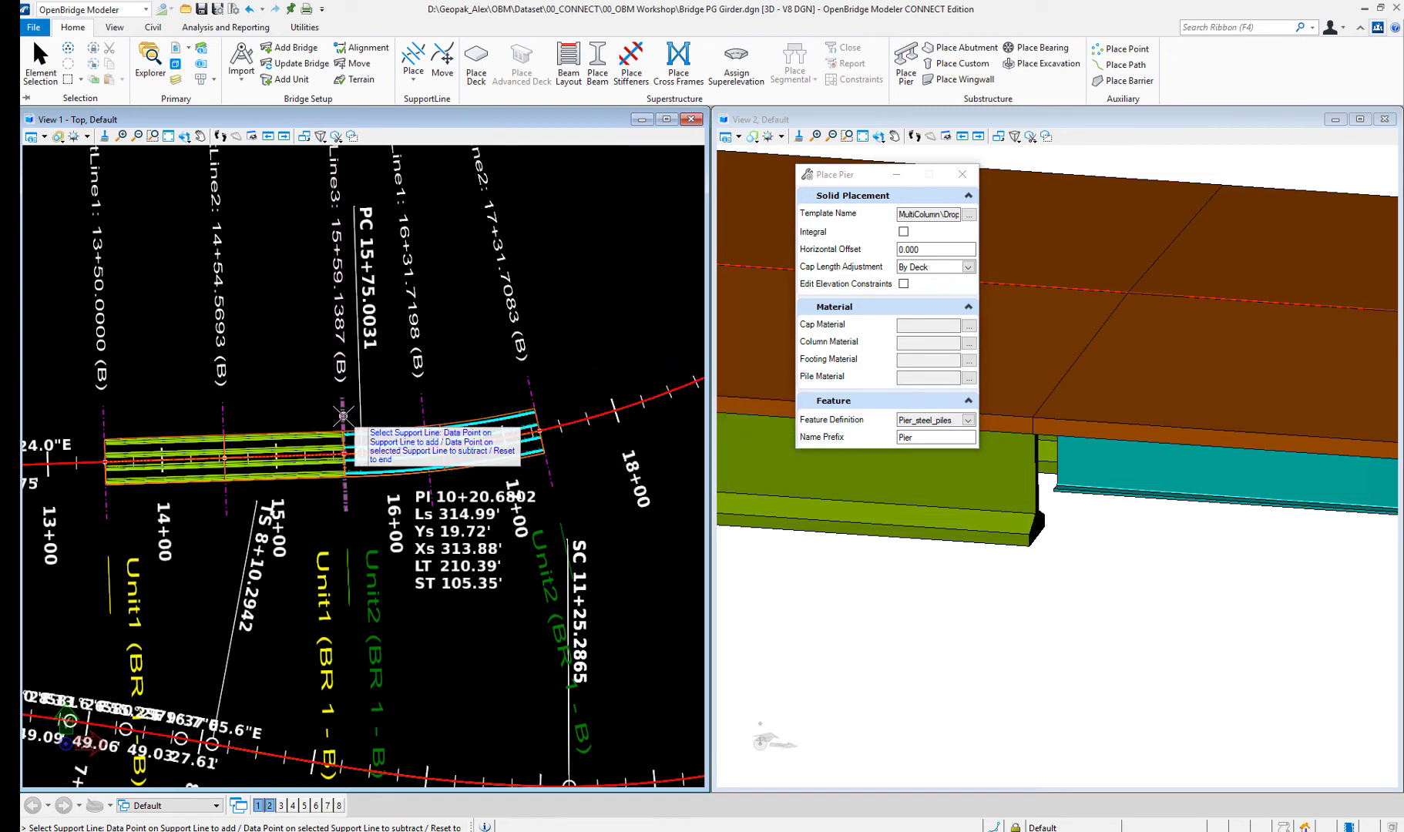
left_click(305, 409)
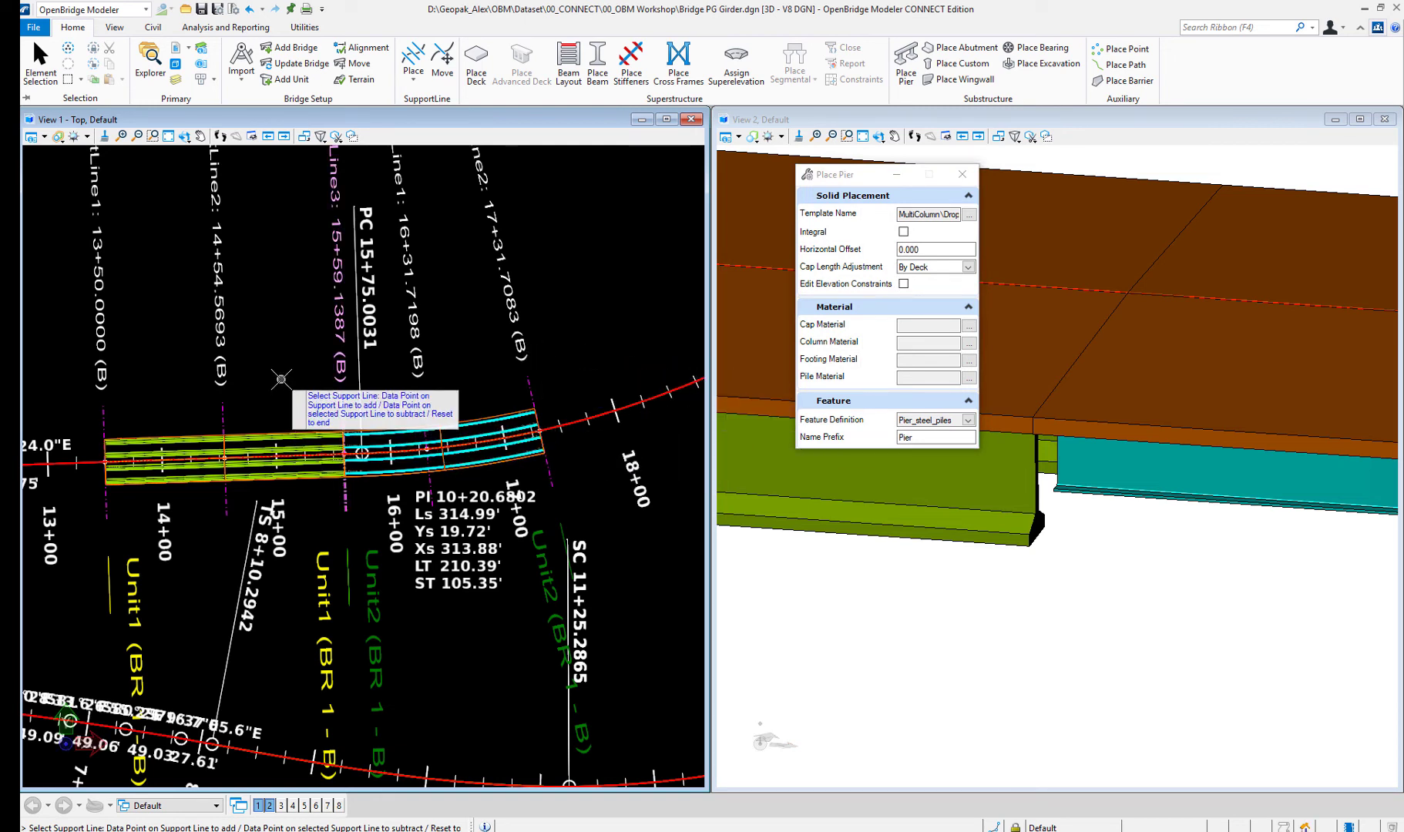
right_click(282, 379)
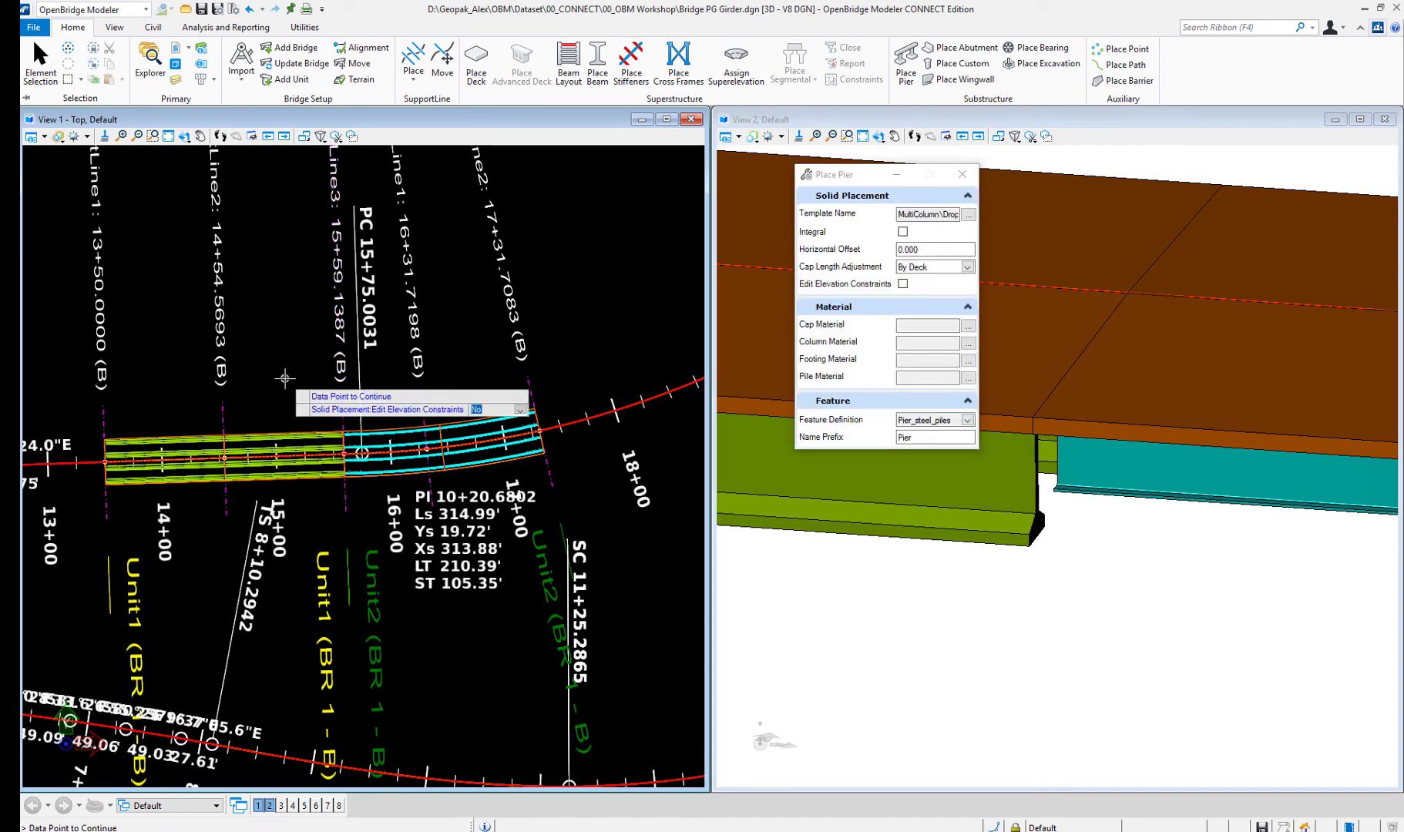
left_click(284, 379)
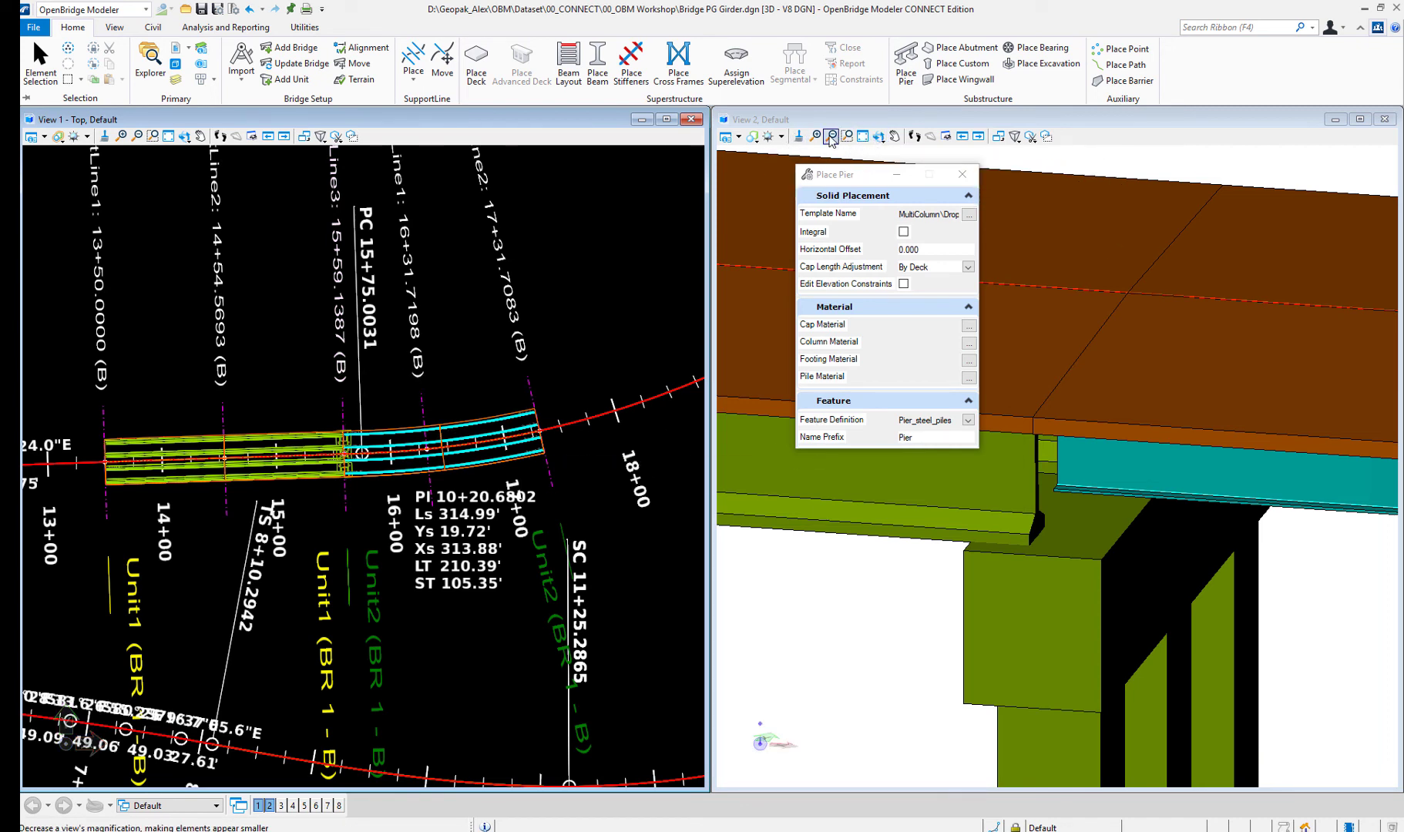
Rotate View 2 to inspect the new pier beneath the deck
left_click(878, 137)
left_click(951, 453)
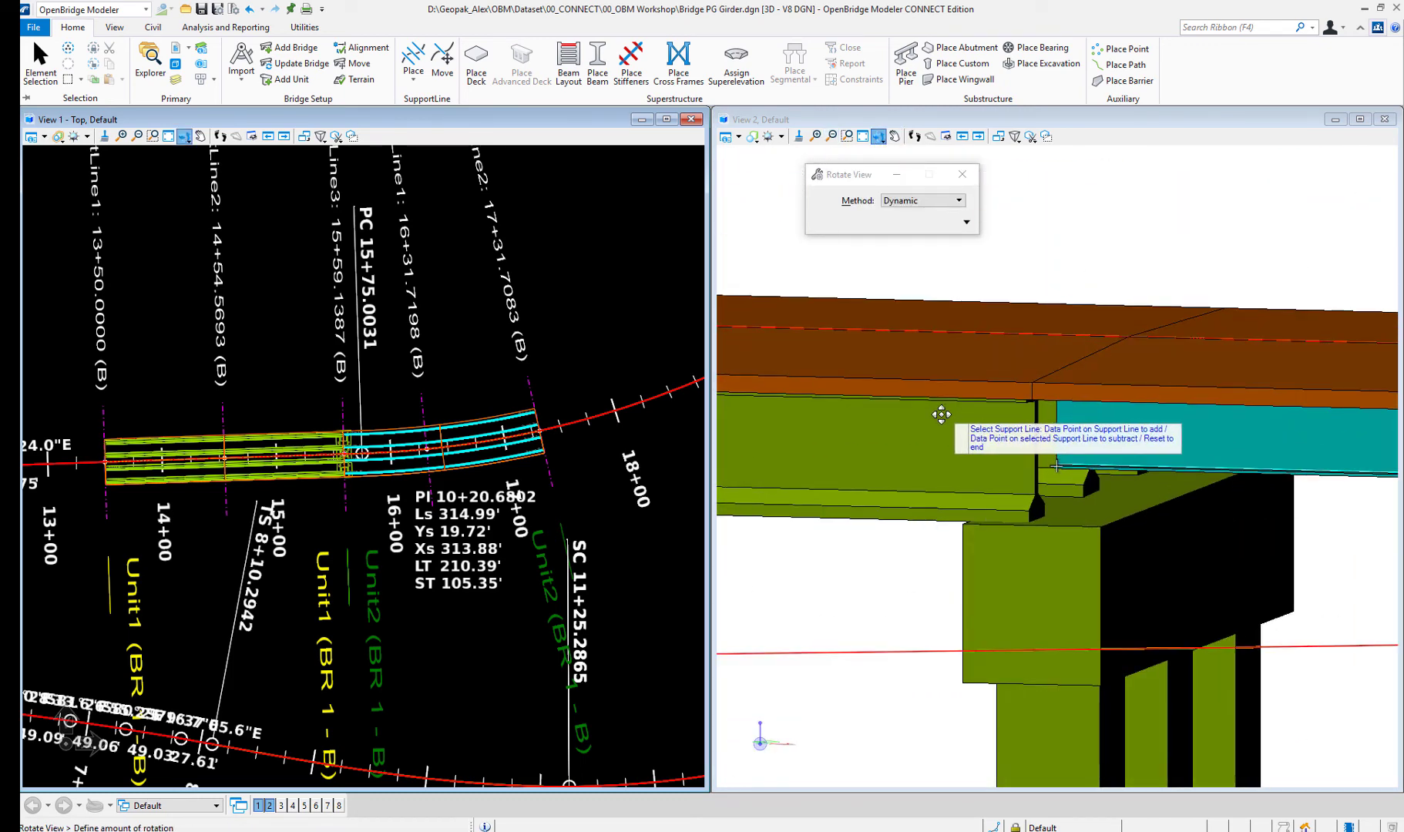
left_click(936, 415)
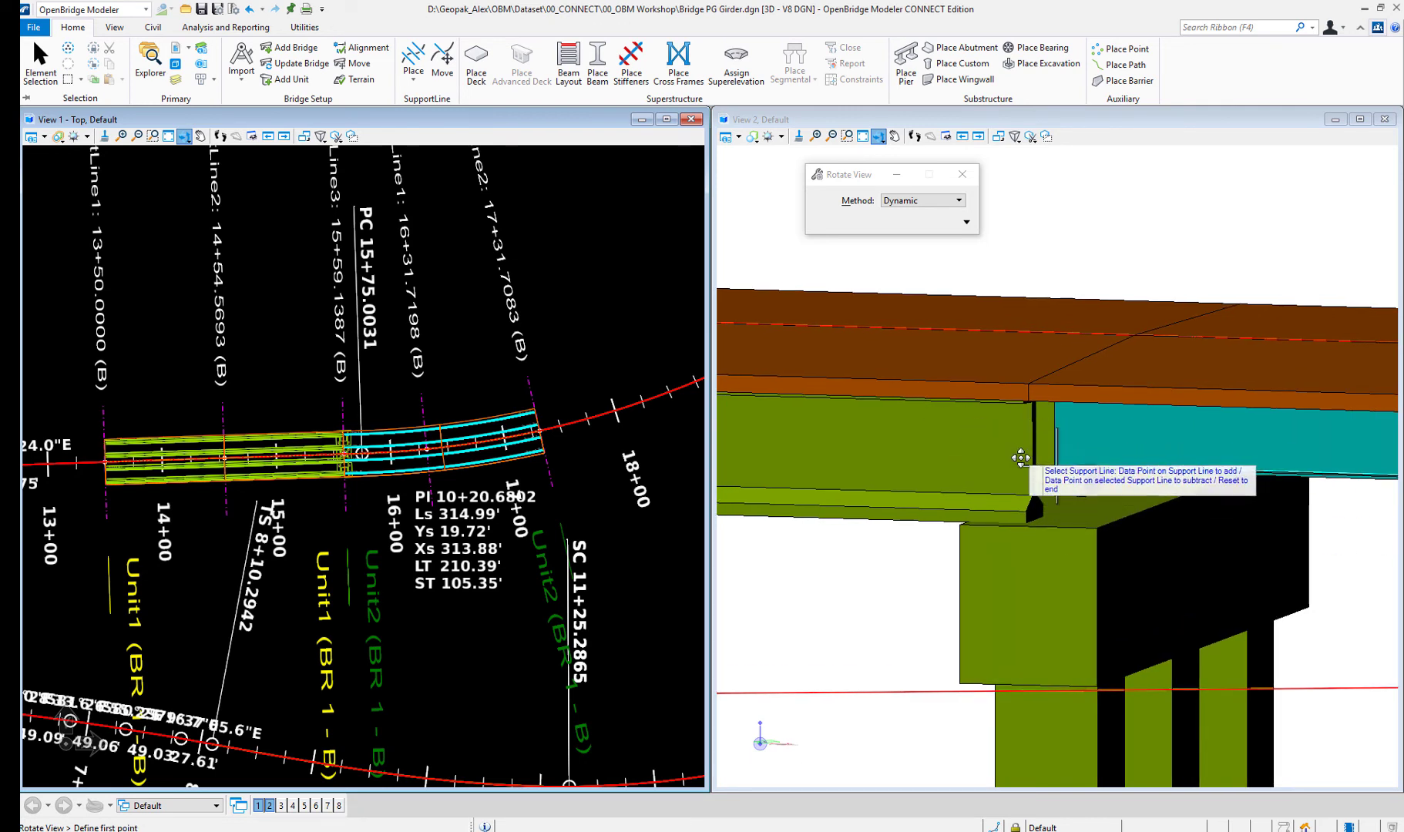
Place Cube bearings with bearing seats on SupportLine3, accepting the default offsets
left_click(1035, 48)
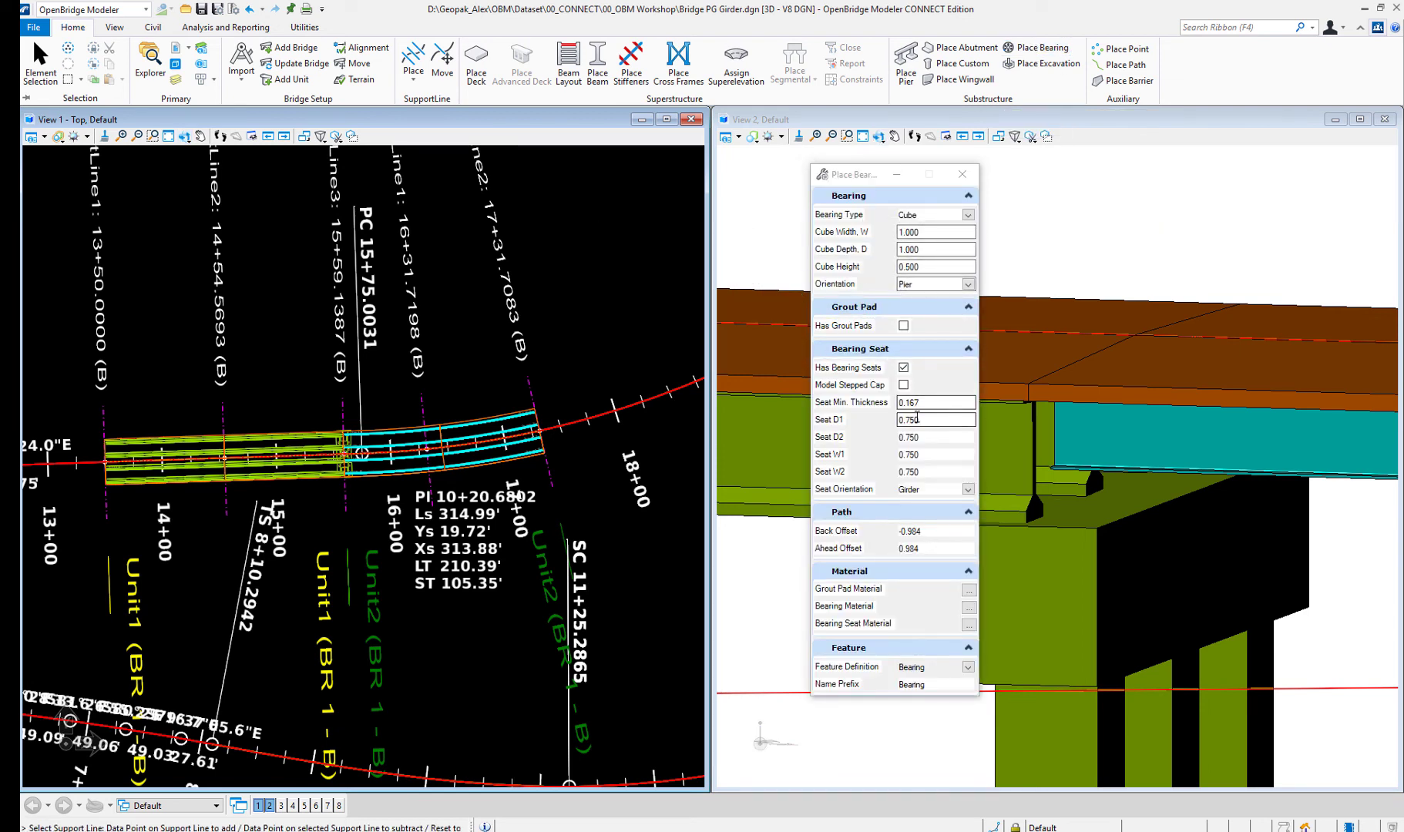
left_click(345, 451)
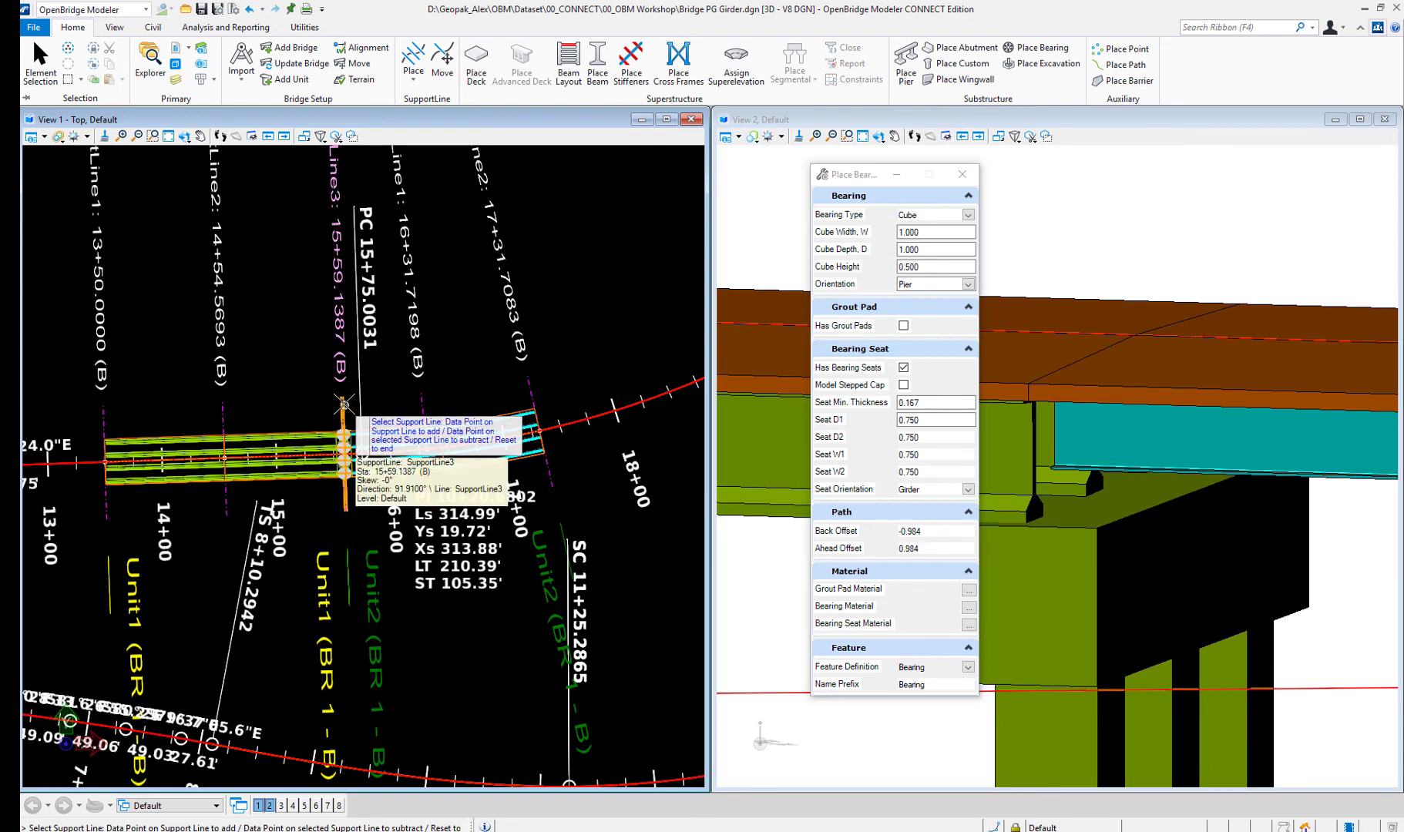
right_click(298, 381)
key("Escape")
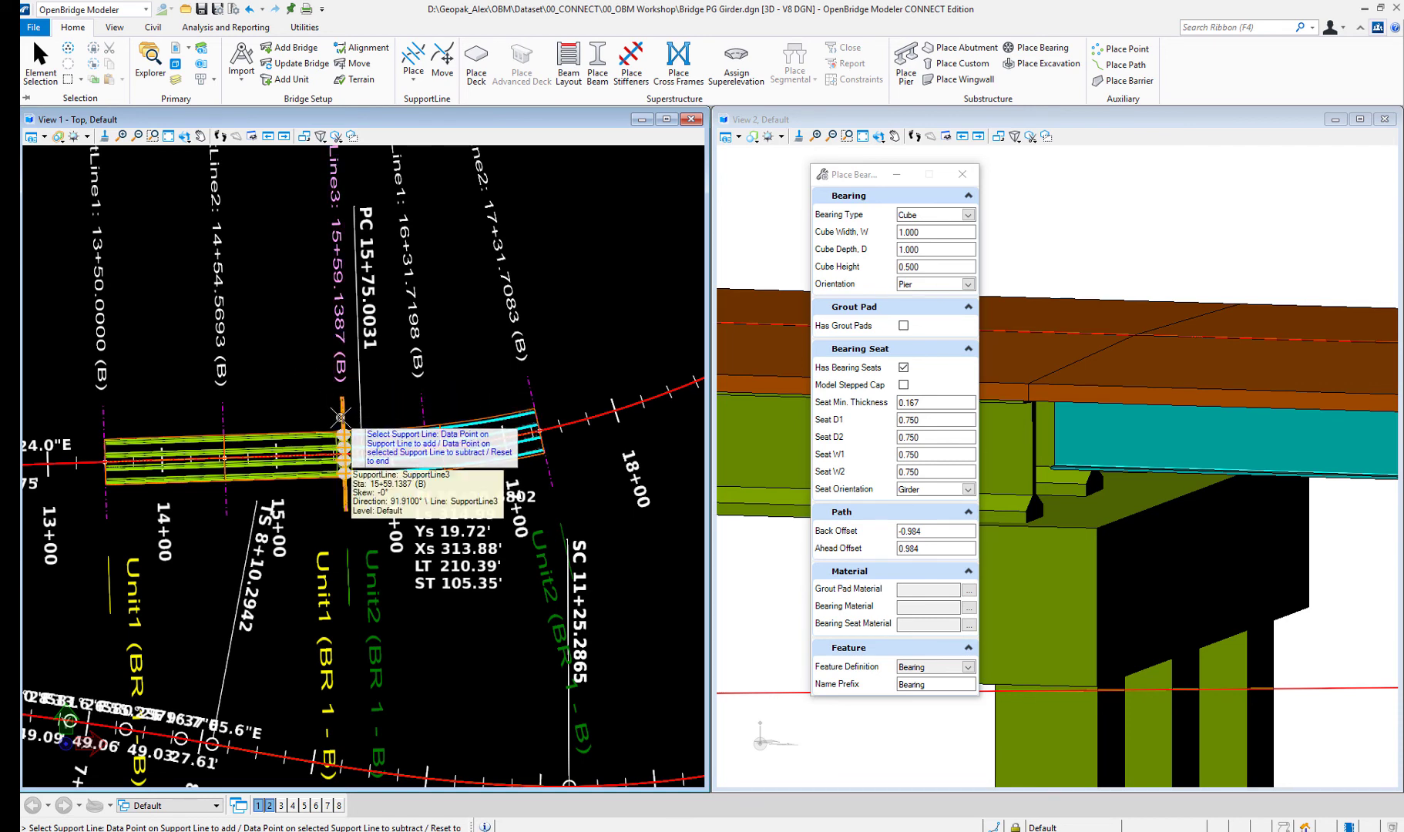
left_click(340, 417)
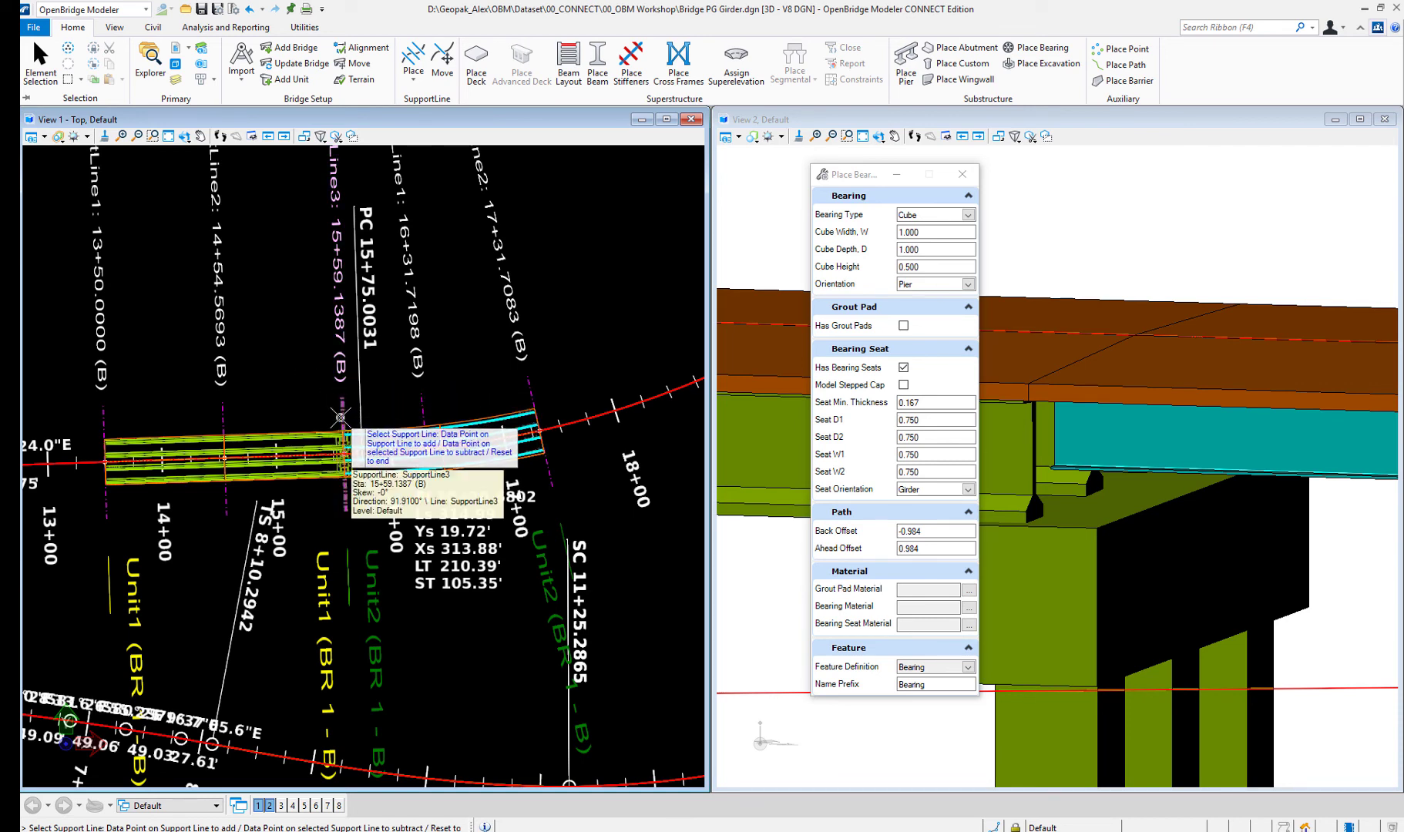
right_click(310, 370)
left_click(316, 378)
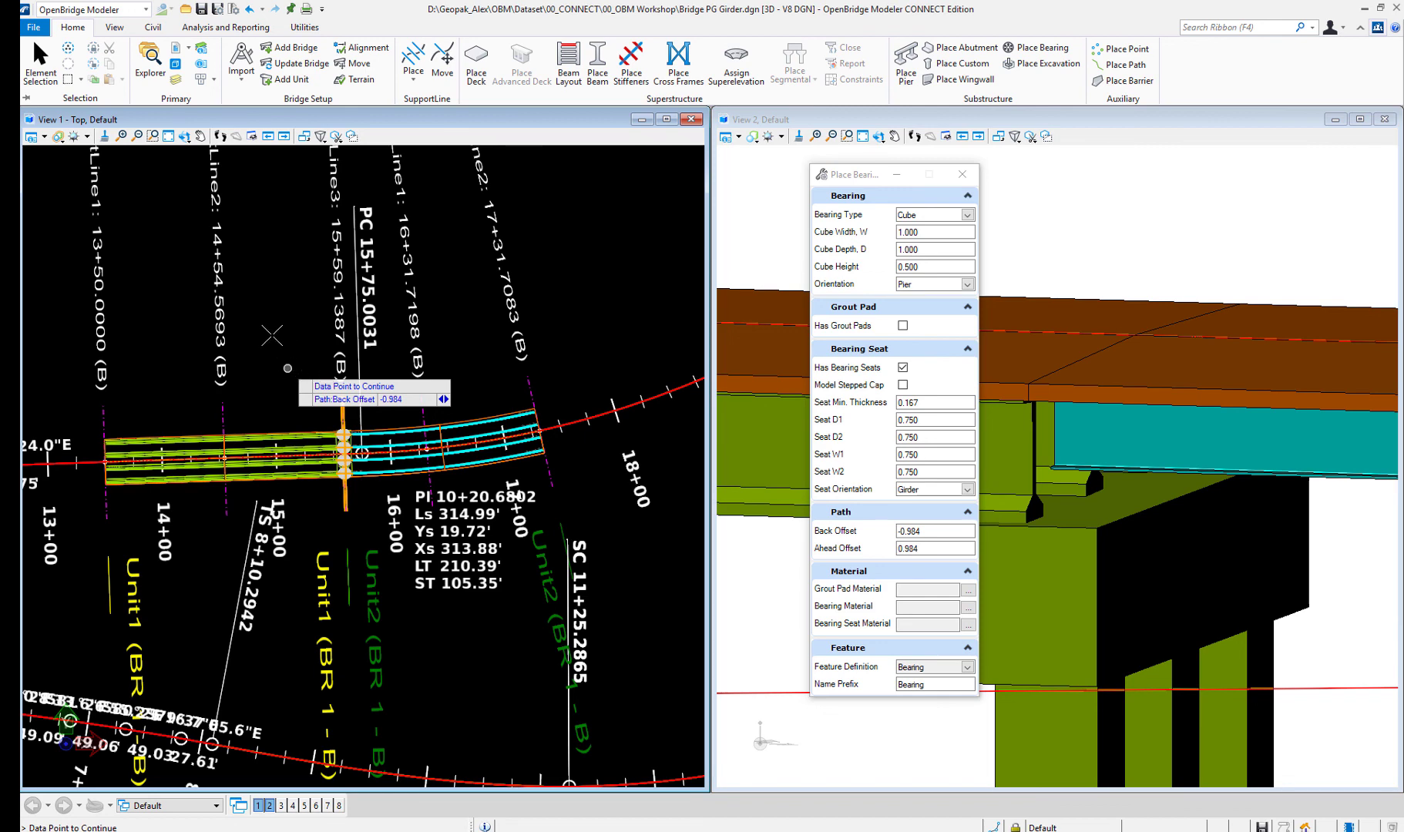
left_click(271, 336)
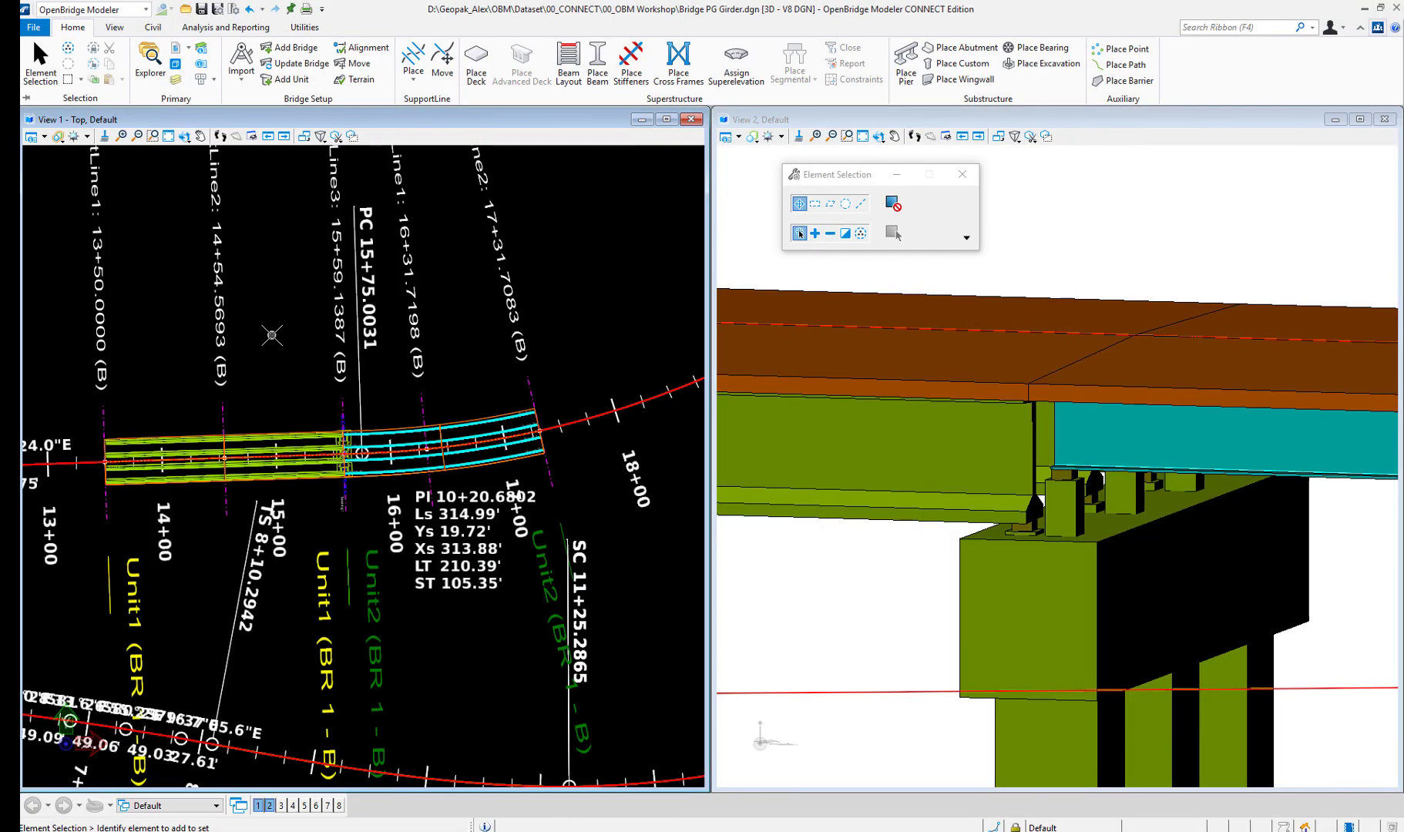
Select the steel girder and shift View 2 toward the bearings at the junction
left_click(1069, 482)
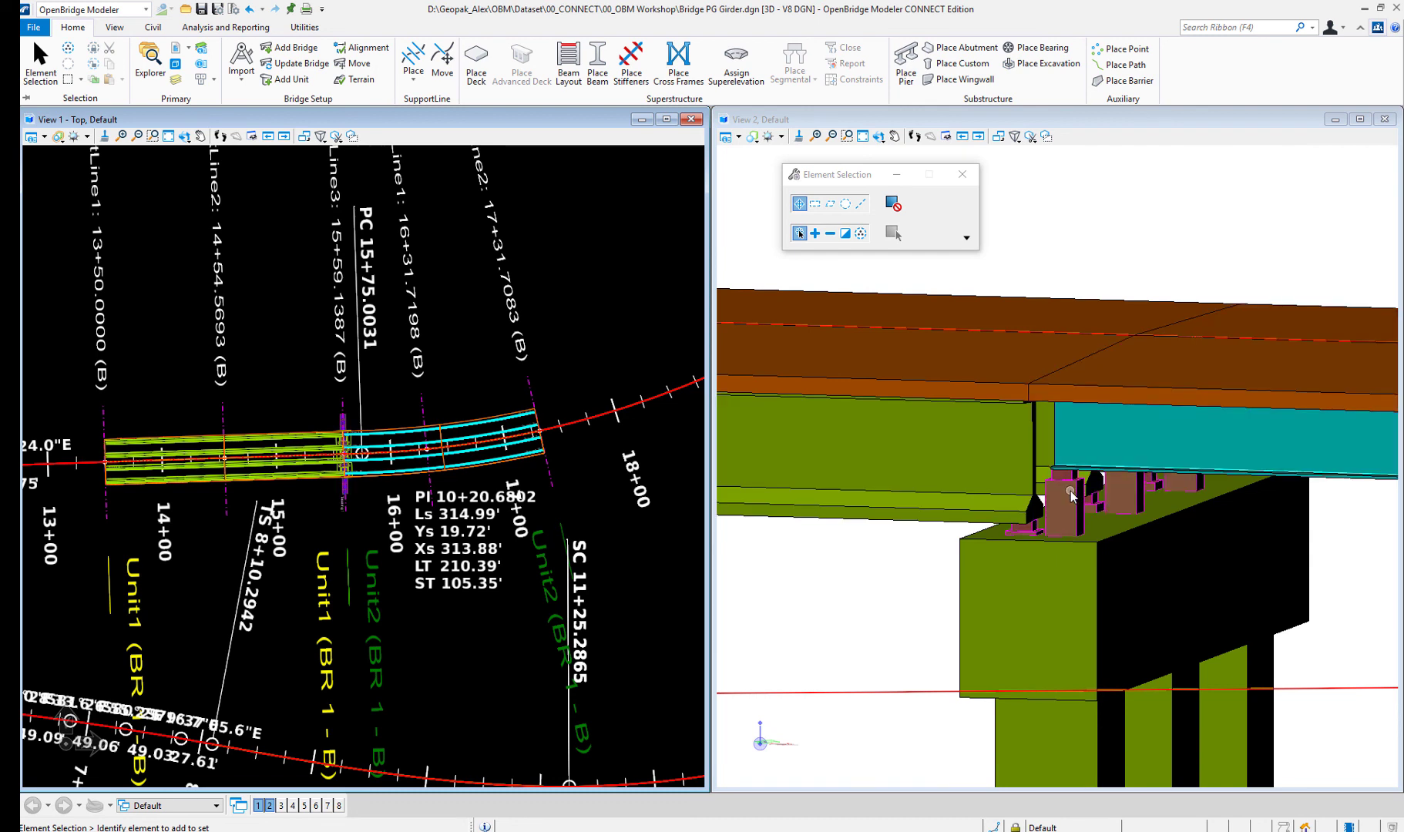
middle_click_drag(1071, 496, 965, 458)
left_click(877, 137)
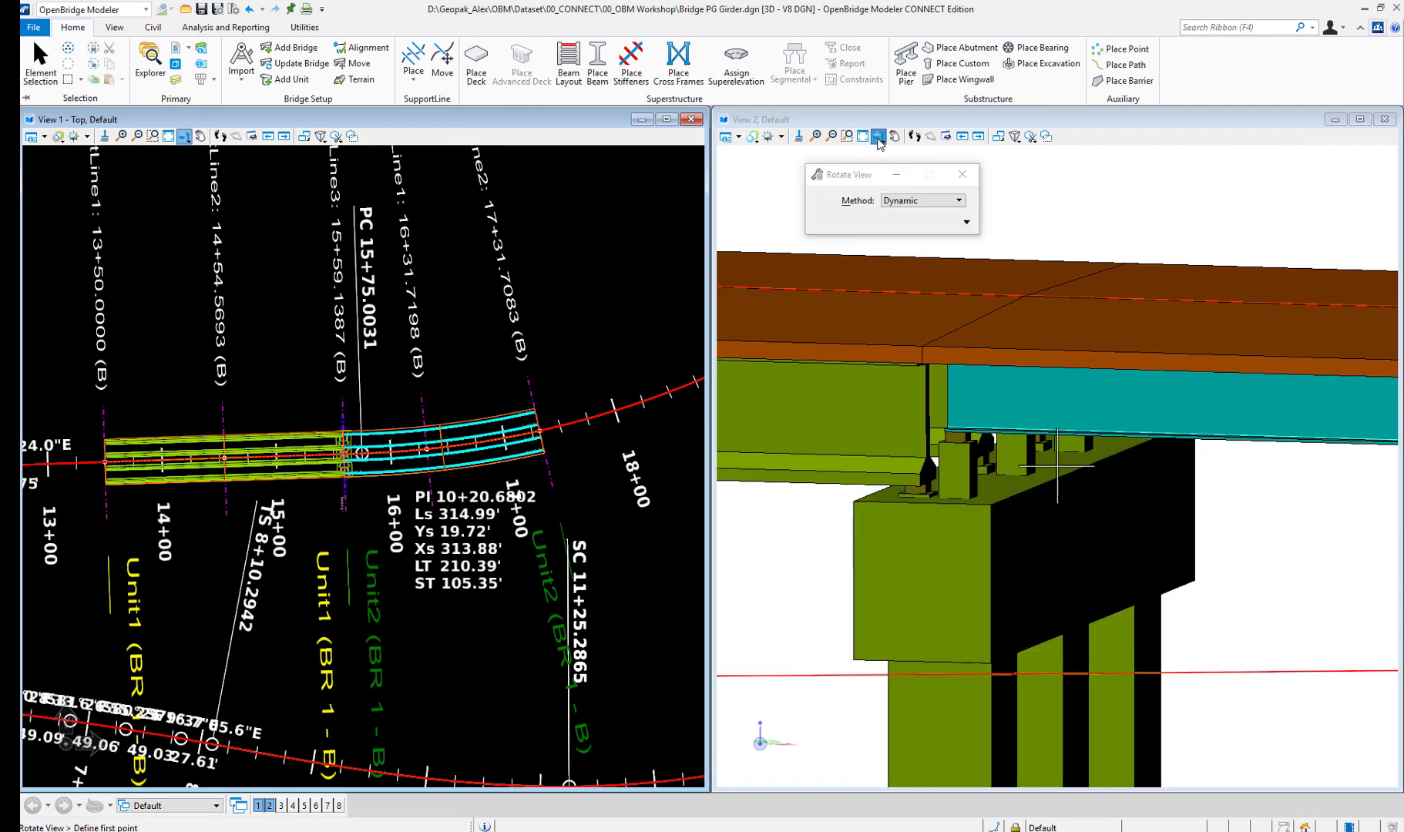